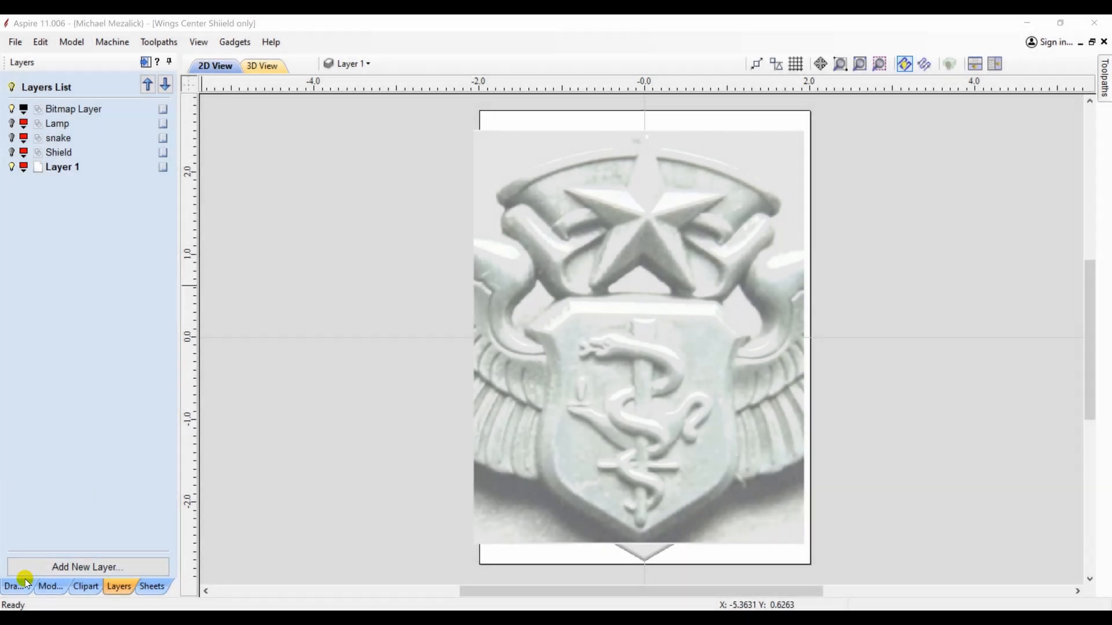
# Step: Trace the left half of the shield's outer edge with an open polyline from its top corner to the bottom tip at X 0
pyautogui.click(15, 586)
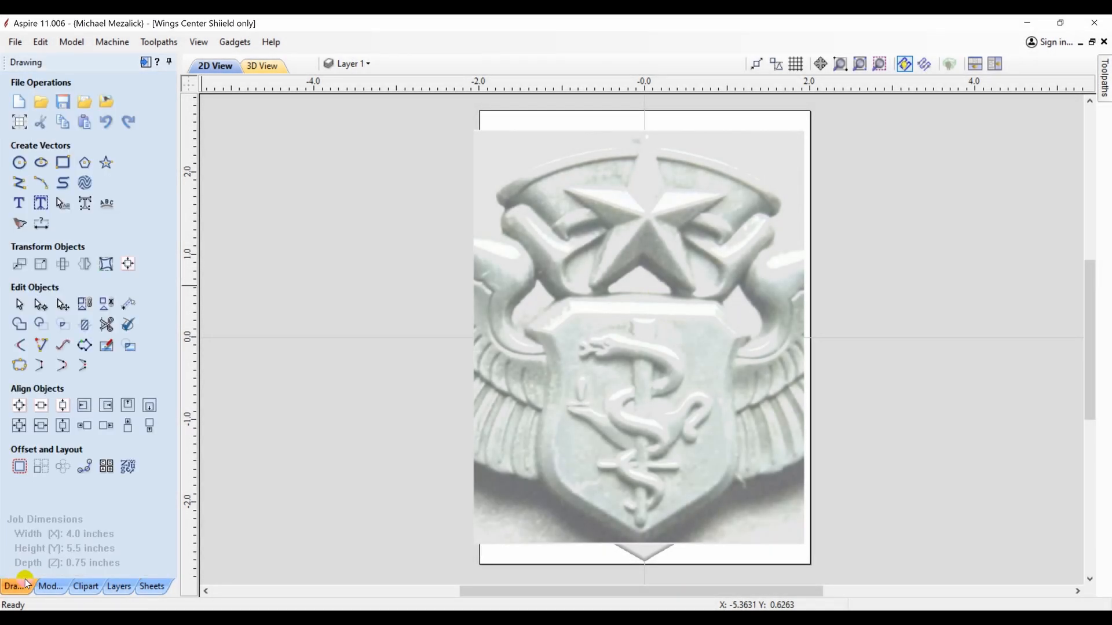
pyautogui.click(19, 183)
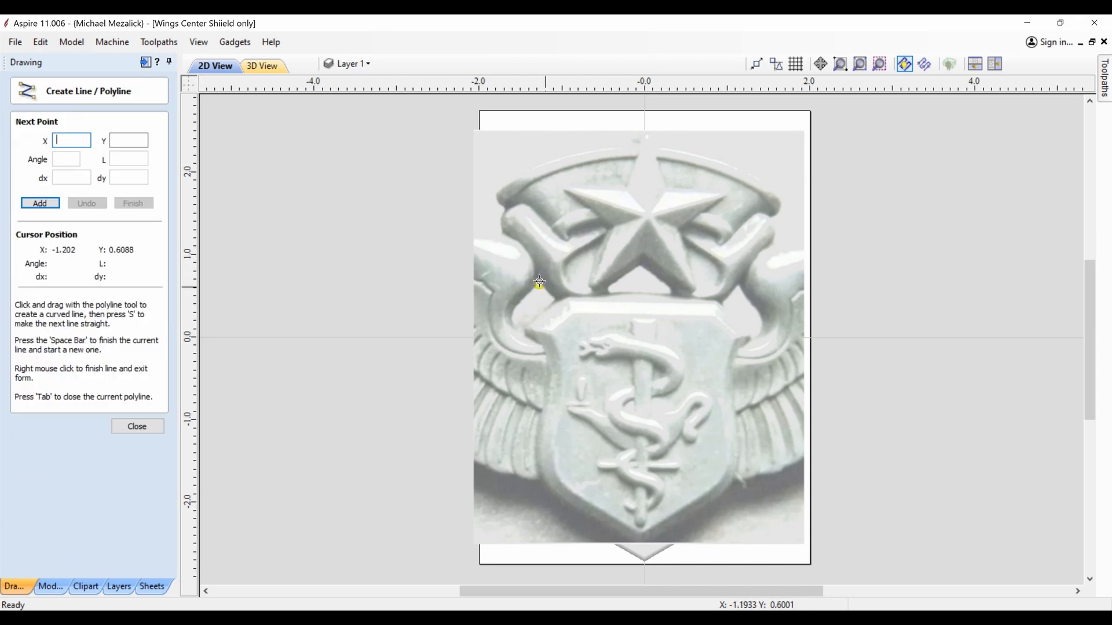
pyautogui.click(563, 297)
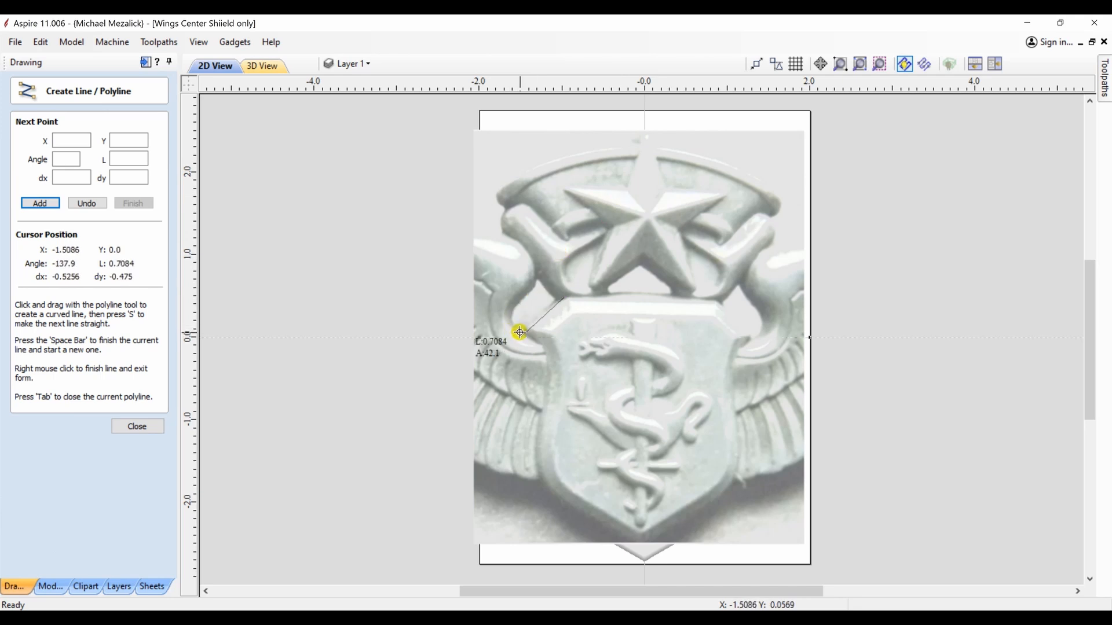
pyautogui.click(522, 337)
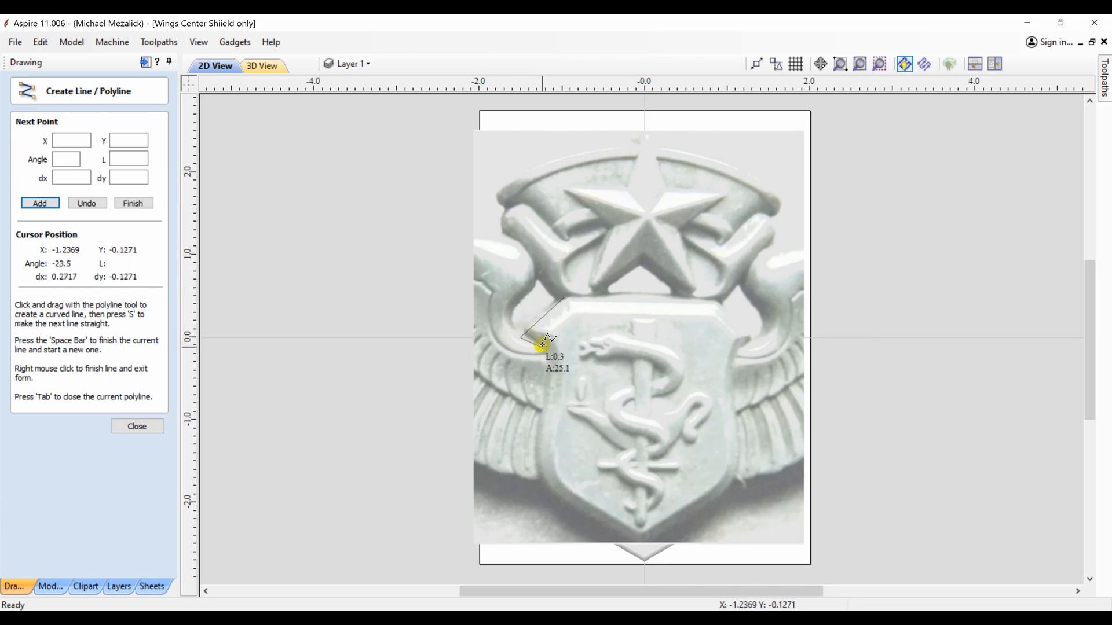
pyautogui.click(543, 353)
pyautogui.click(546, 385)
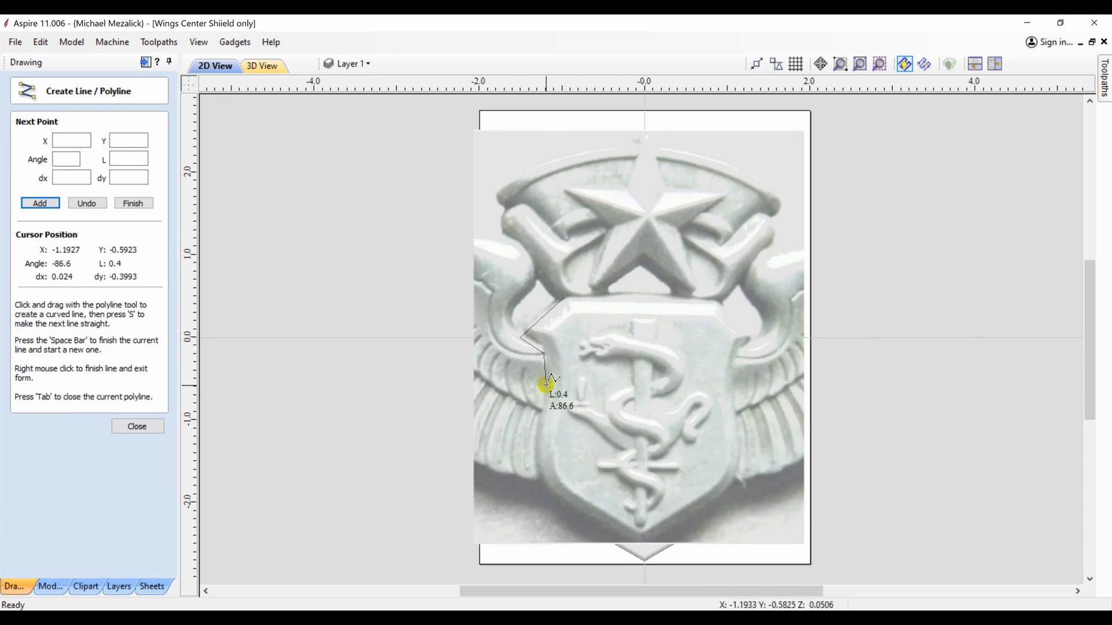
pyautogui.click(536, 476)
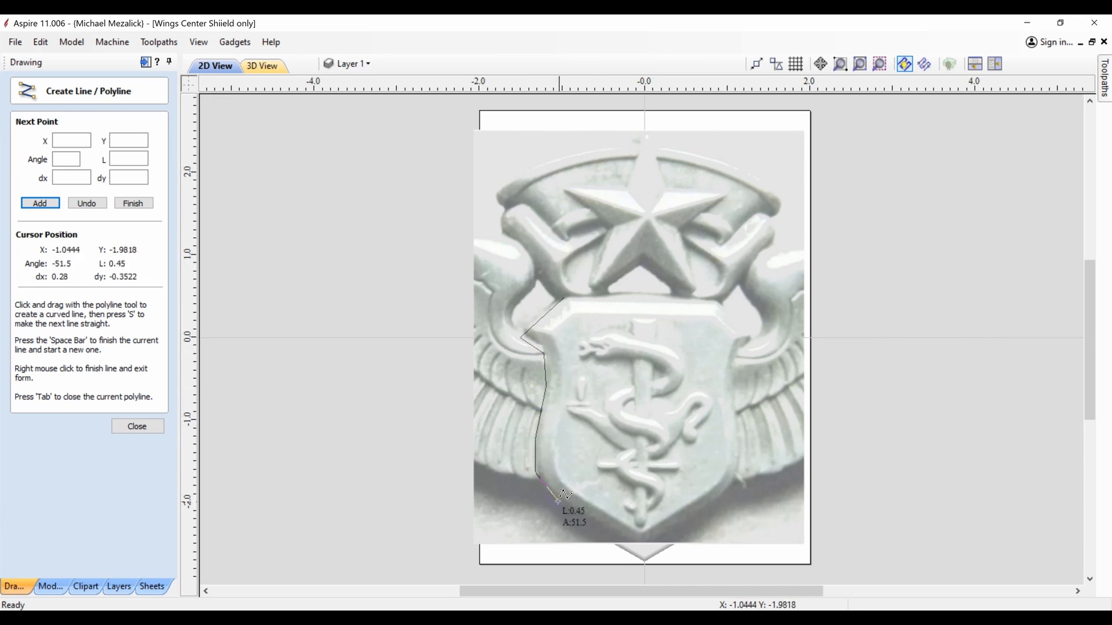
pyautogui.click(608, 533)
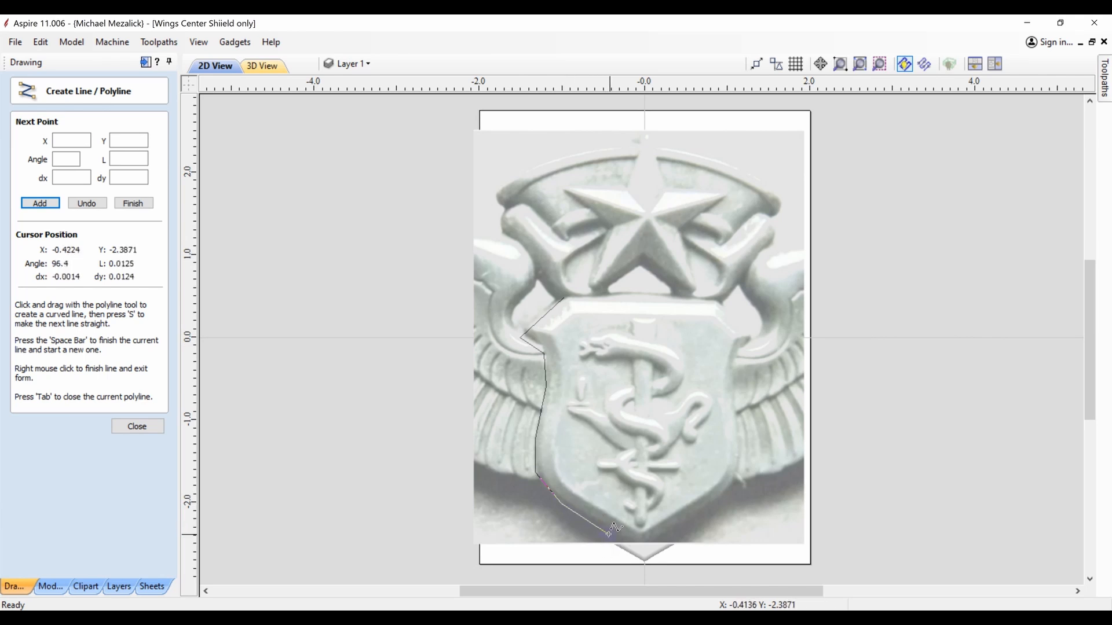
pyautogui.click(639, 554)
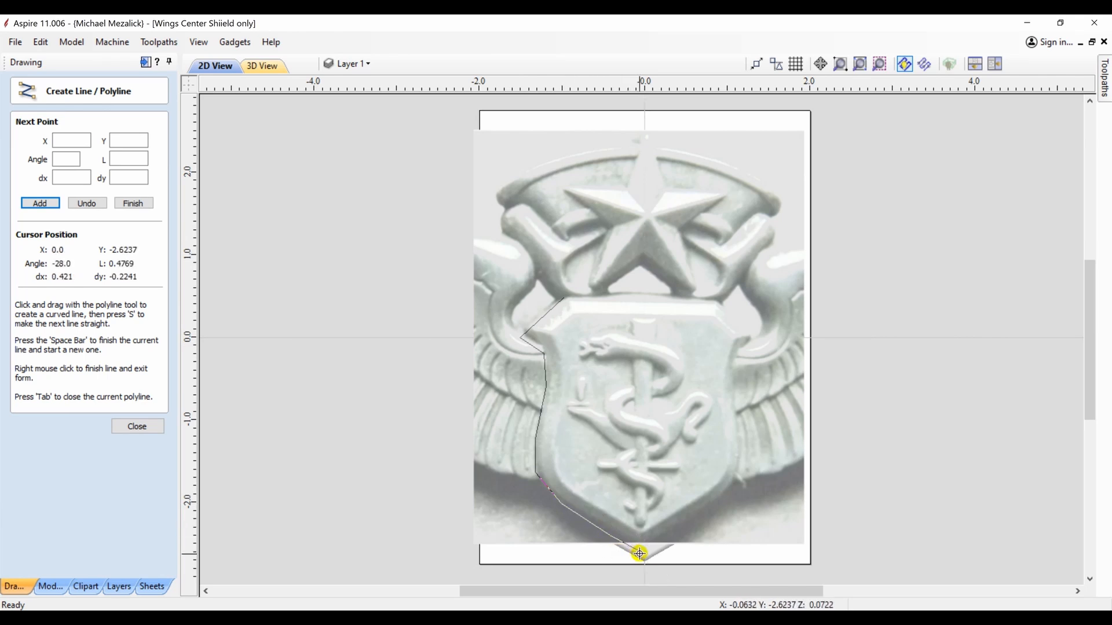
pyautogui.press('space')
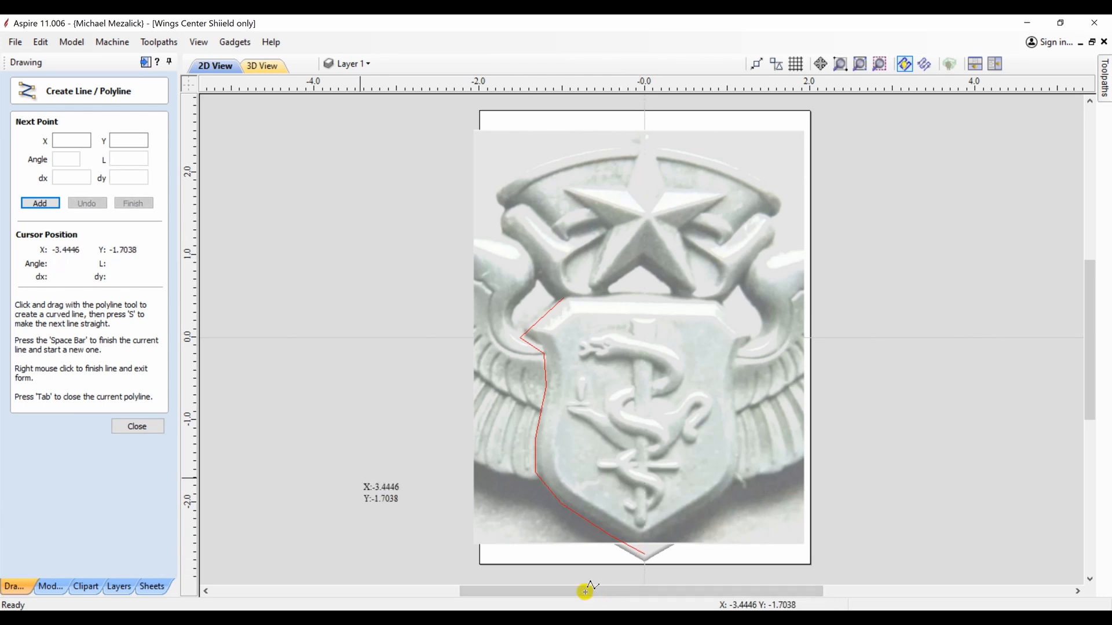
pyautogui.rightClick(340, 403)
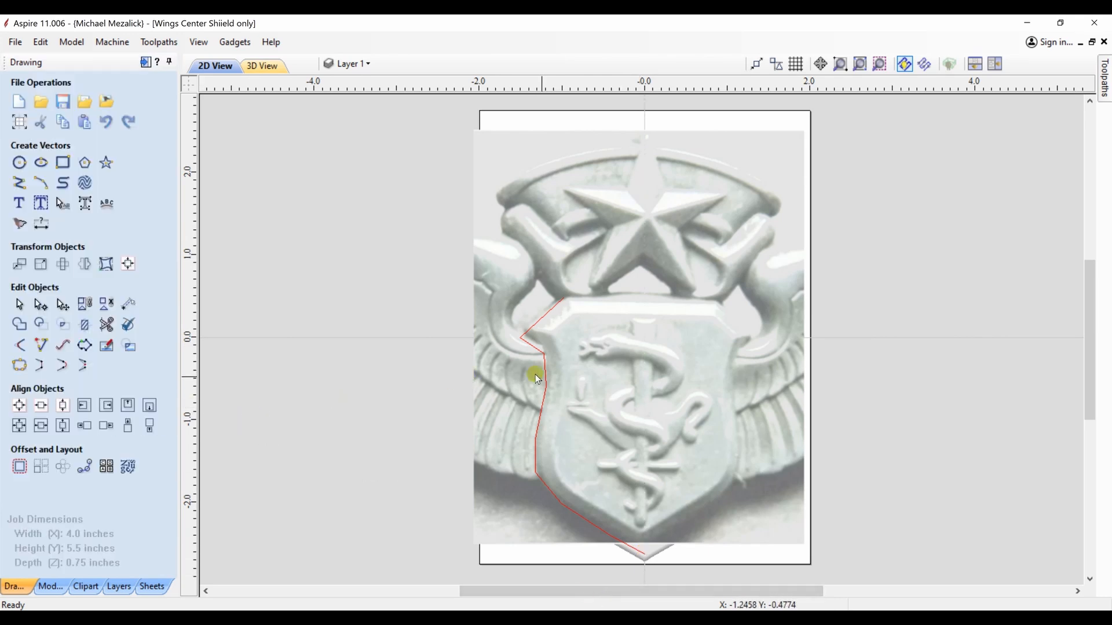
# Step: Convert the half outline's spans below its outermost side corner to smooth Bezier curves in node editing
pyautogui.click(546, 380)
pyautogui.click(546, 381)
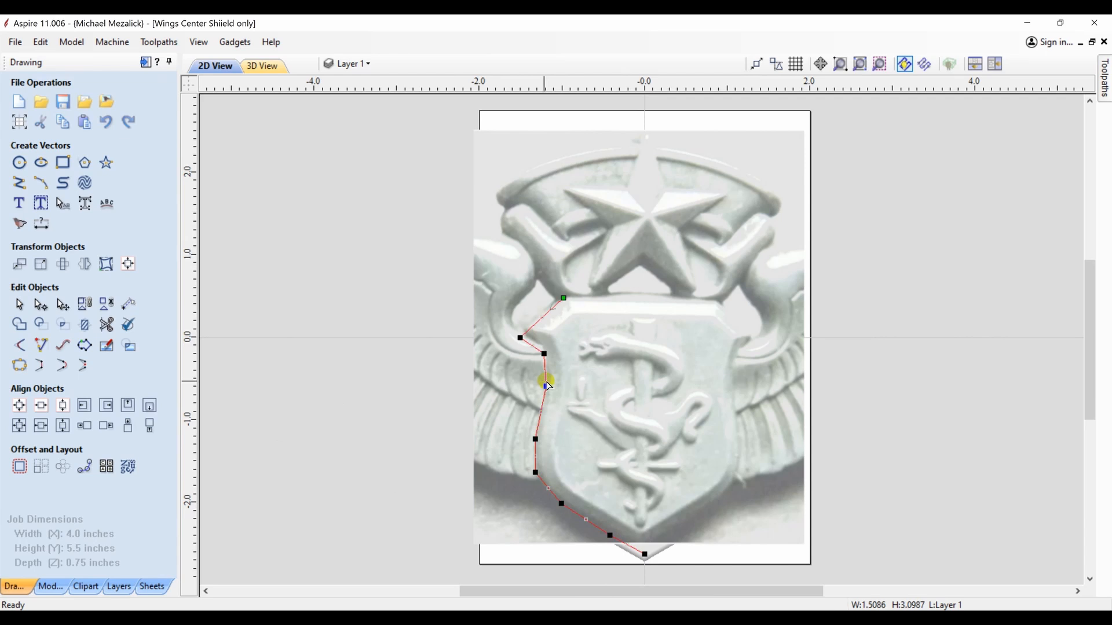
pyautogui.moveTo(500, 352); pyautogui.dragTo(629, 571)
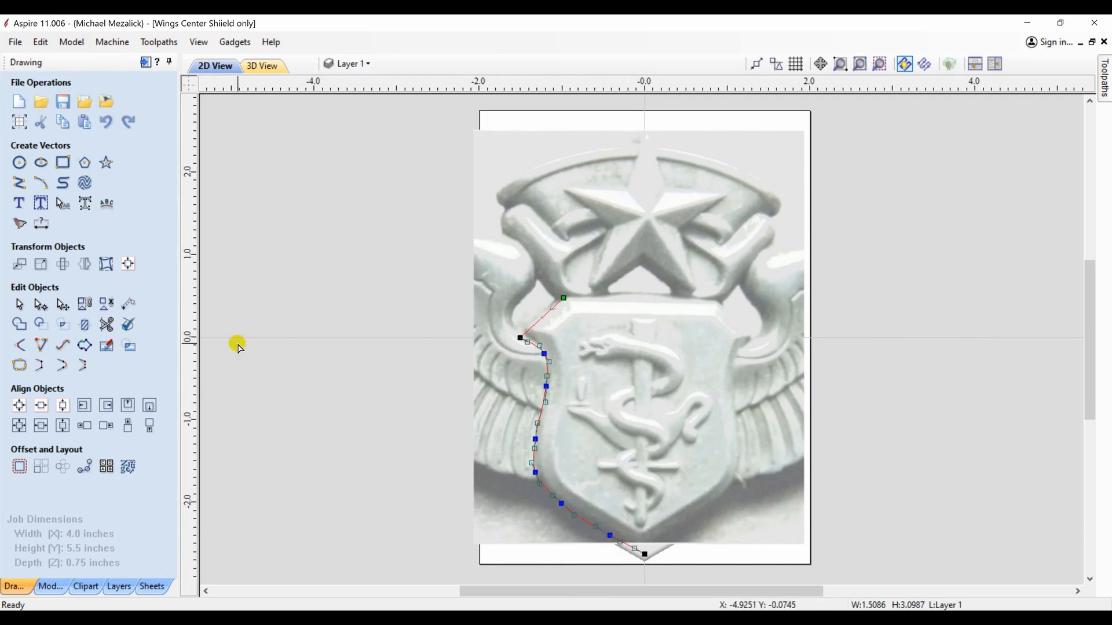
# Step: Fit Bezier curves to the half outline with 0.01 inch tolerance, keeping sharp corners up to 60 degrees and replacing the original vector
pyautogui.click(64, 345)
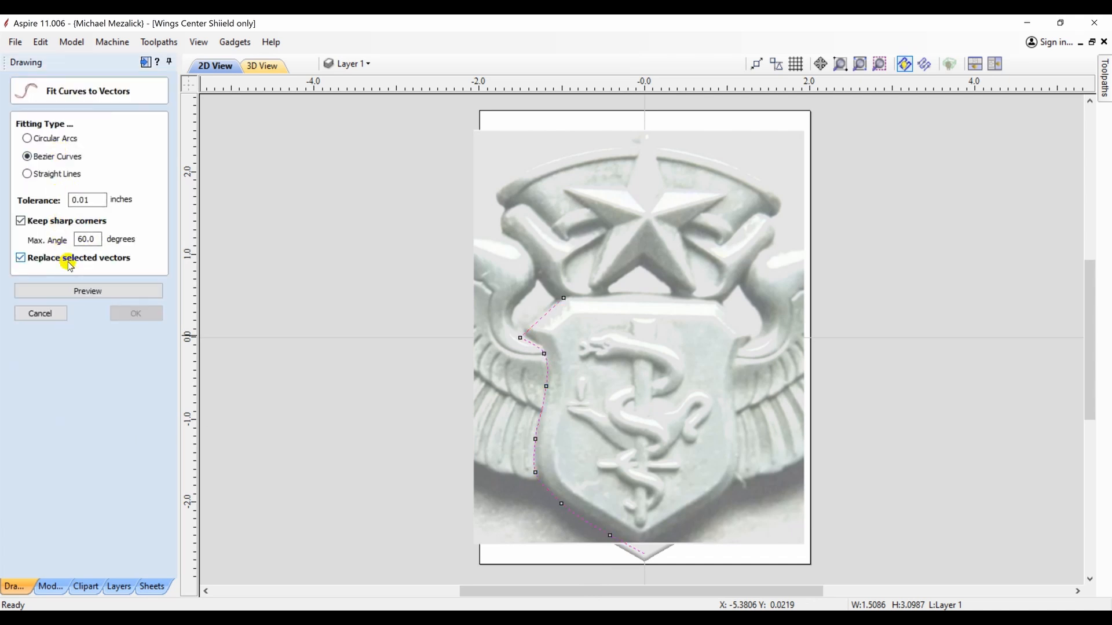
pyautogui.click(84, 293)
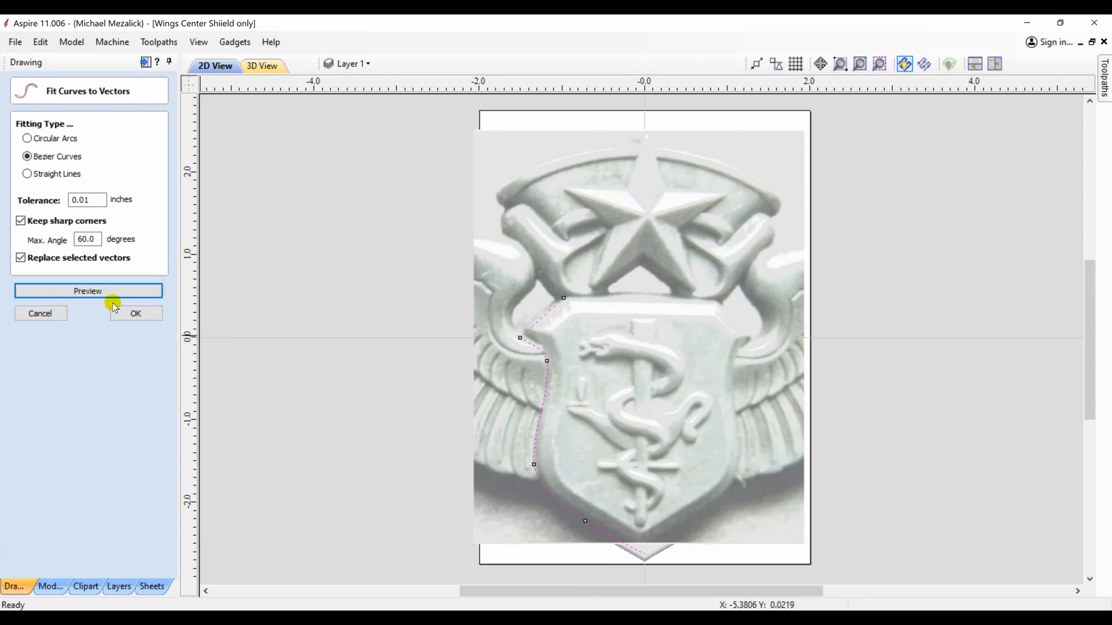
pyautogui.click(136, 314)
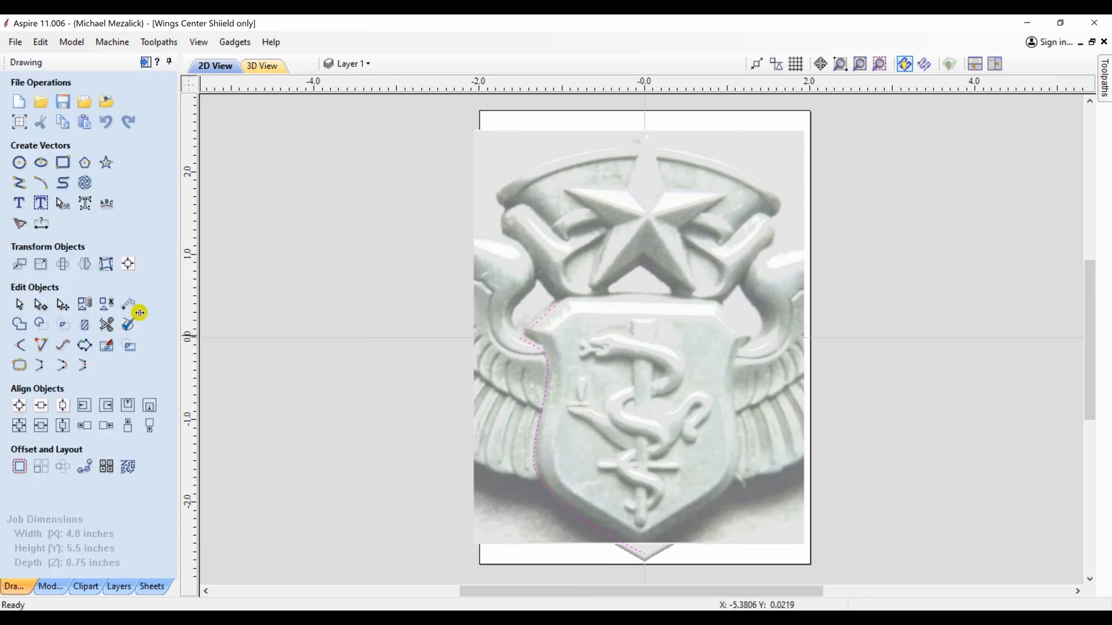
pyautogui.click(298, 362)
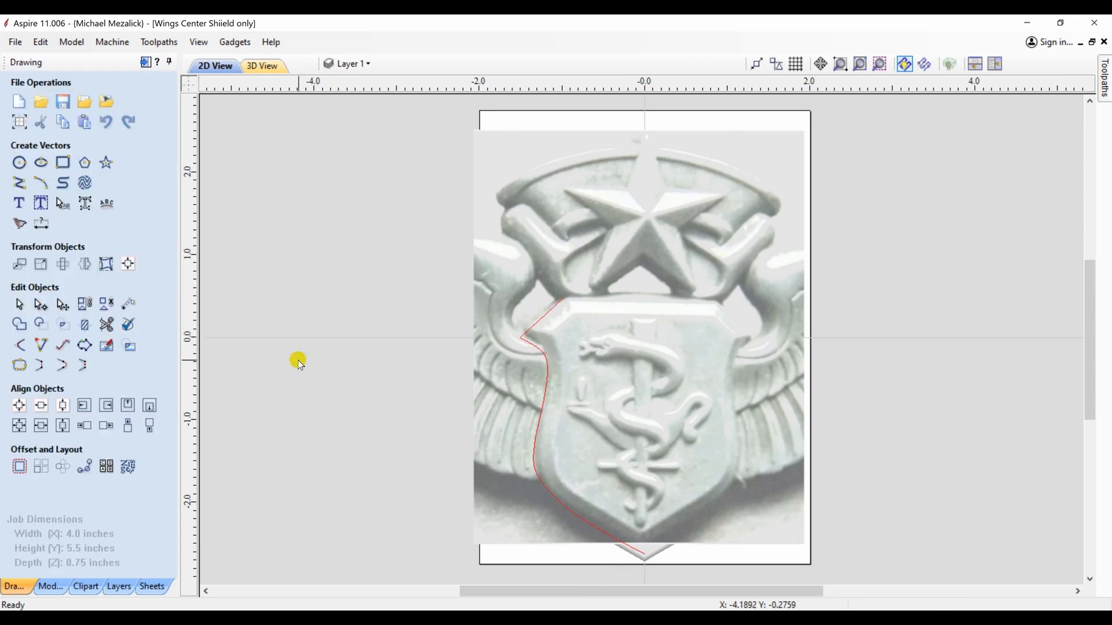
# Step: Create a horizontally mirrored copy of the half outline and join both halves with a straight line into a closed shield
pyautogui.click(546, 378)
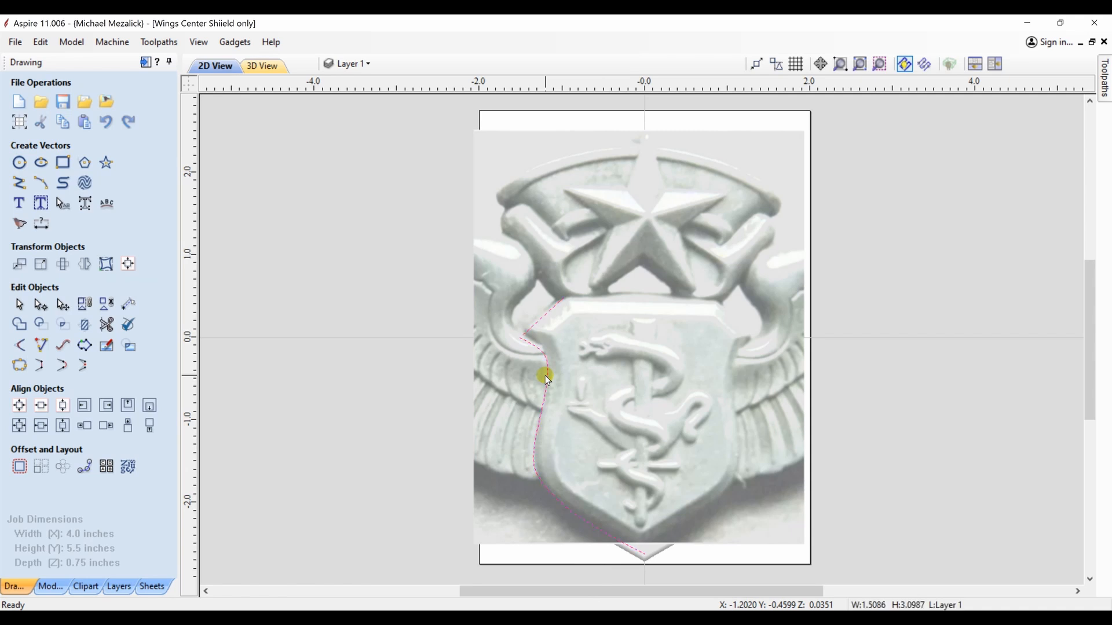
pyautogui.hotkey('ctrl', 'shift', 'h')
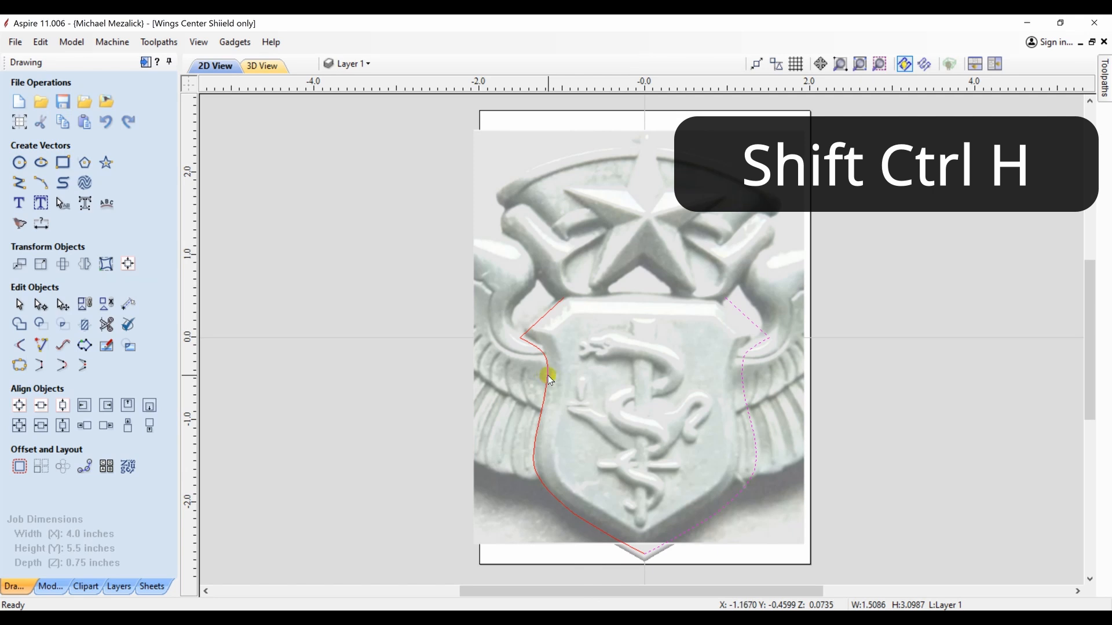
pyautogui.keyDown('shift'); pyautogui.click(548, 376); pyautogui.keyUp('shift')
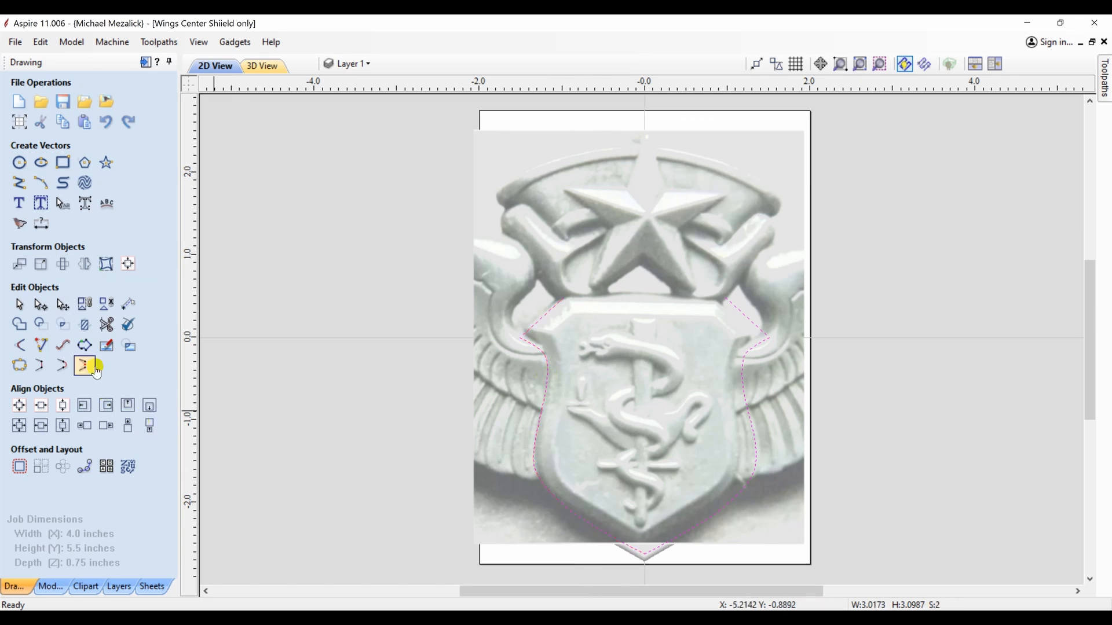
pyautogui.click(42, 366)
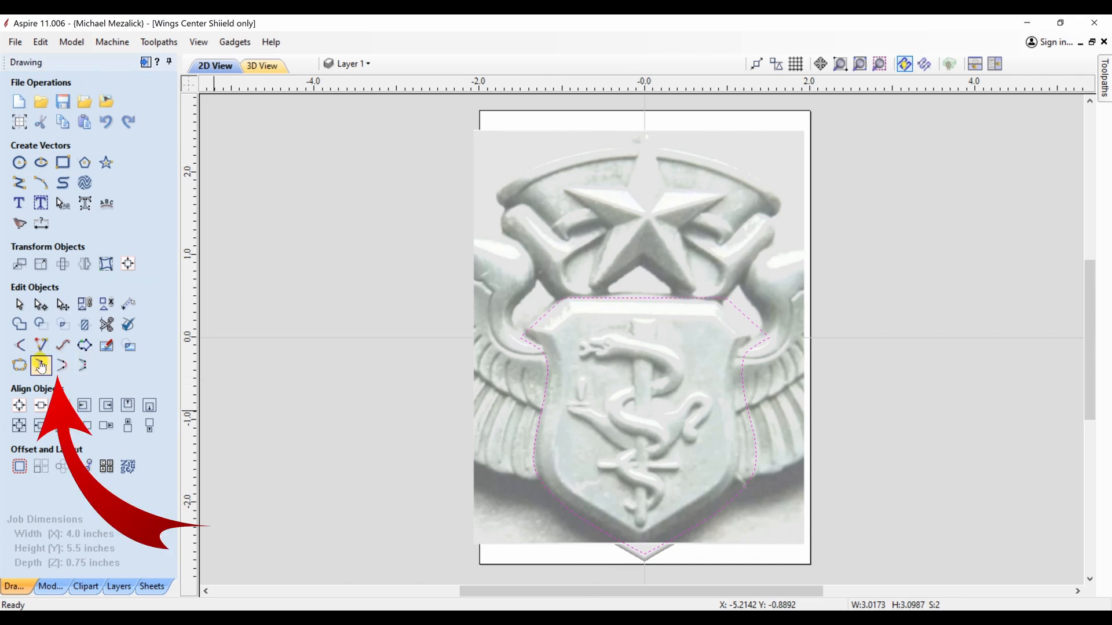
# Step: Offset the shield outline inwards by 0.27 inches with sharp offset corners, keeping the original
pyautogui.click(19, 465)
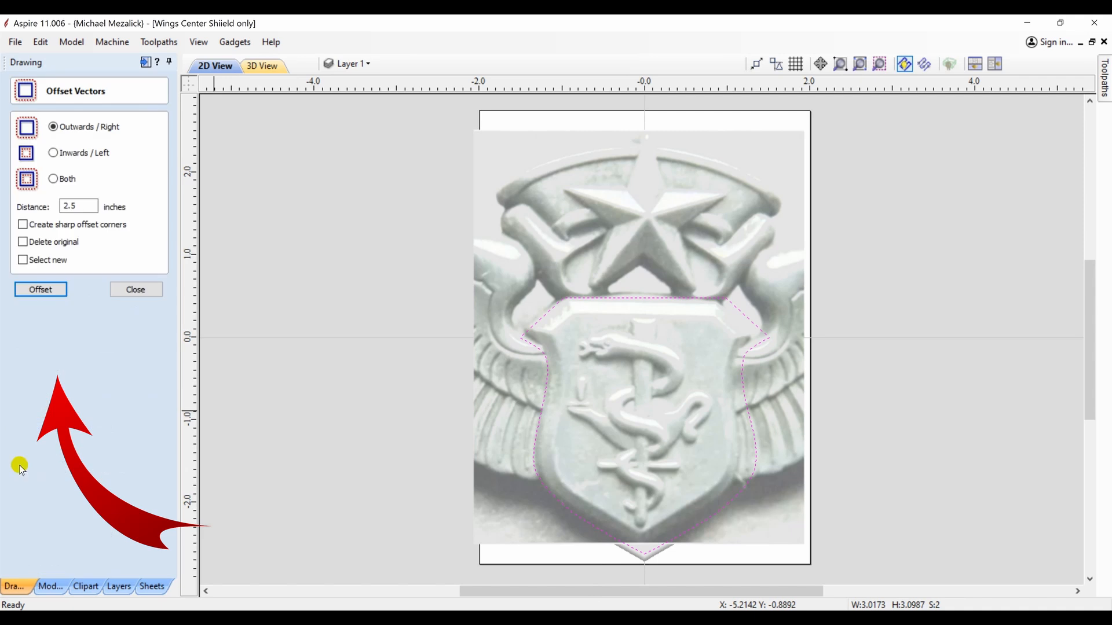
pyautogui.doubleClick(72, 206)
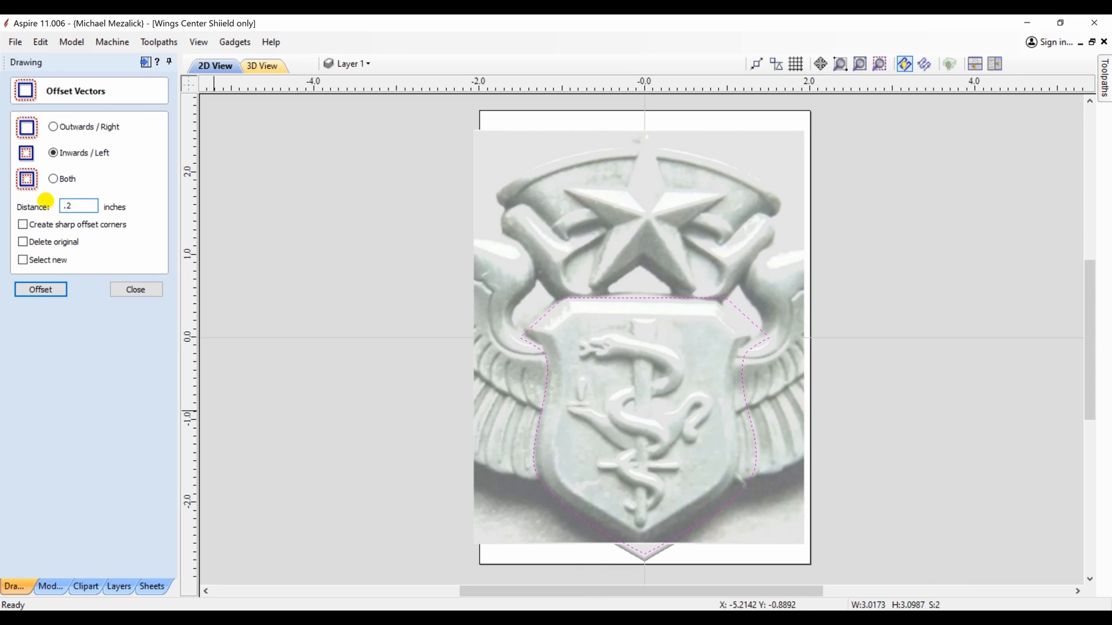
pyautogui.click(40, 289)
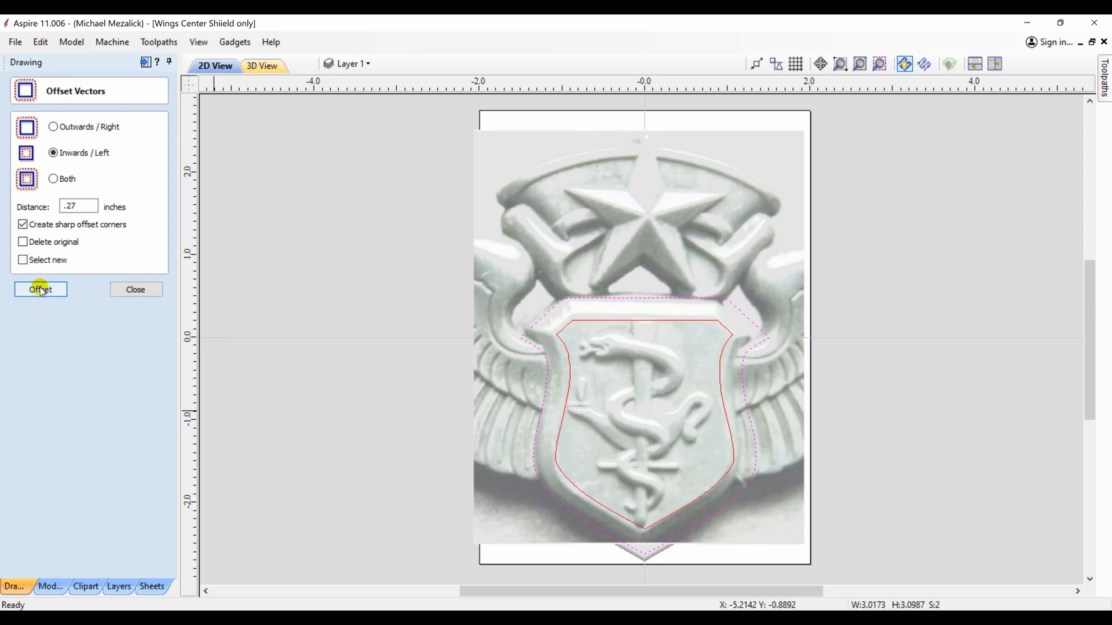
pyautogui.click(136, 290)
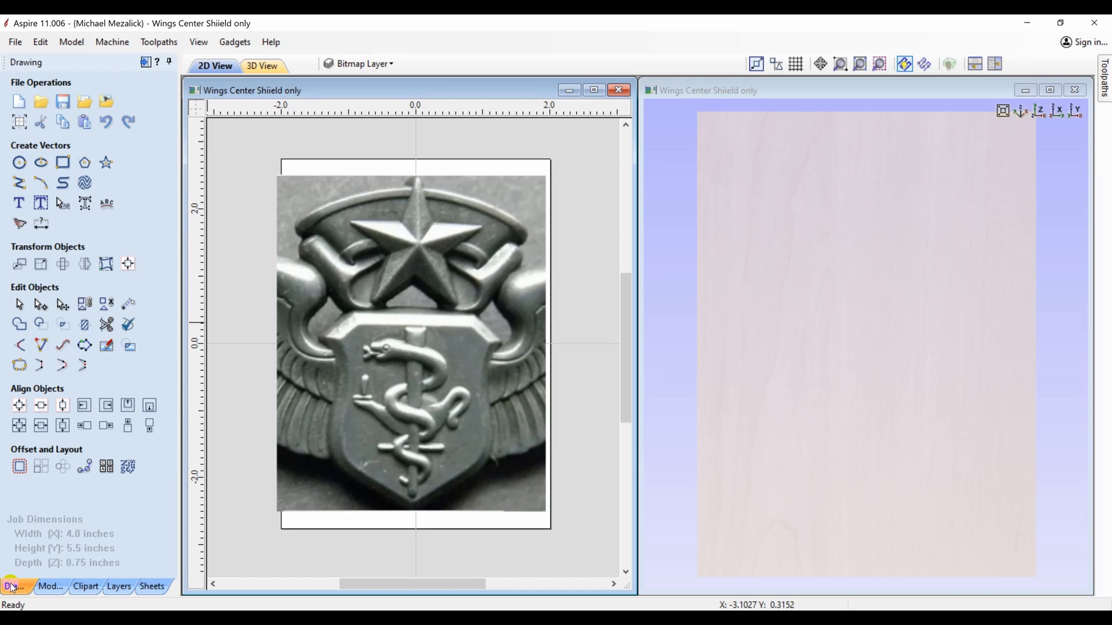
# Step: Set the badge bitmap's fading when not selected to 47 %
pyautogui.click(119, 587)
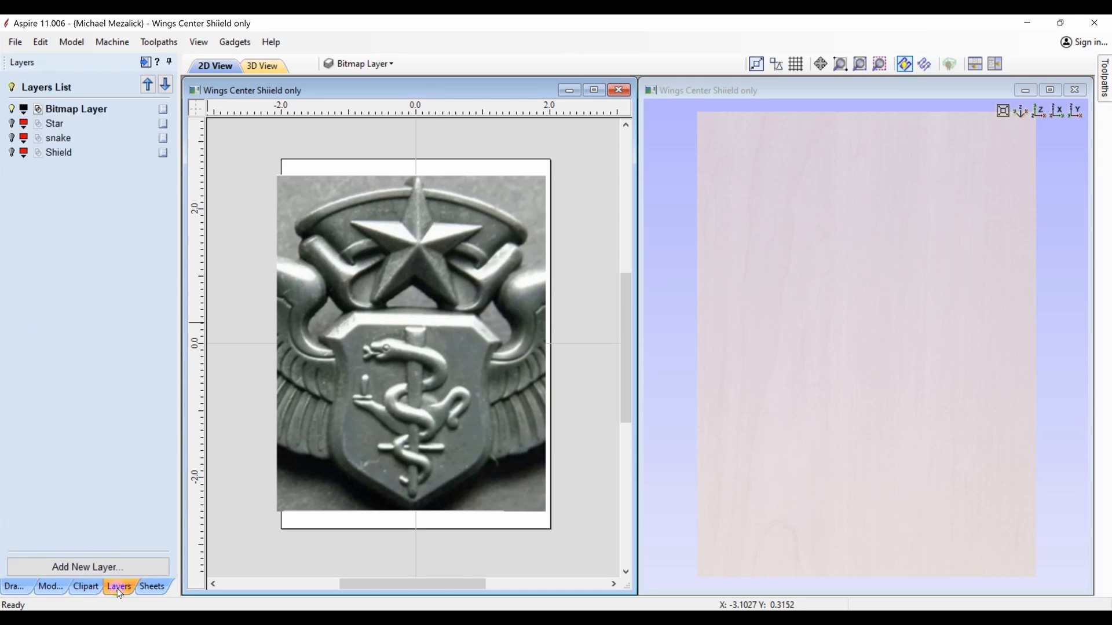
pyautogui.click(318, 405)
pyautogui.rightClick(320, 410)
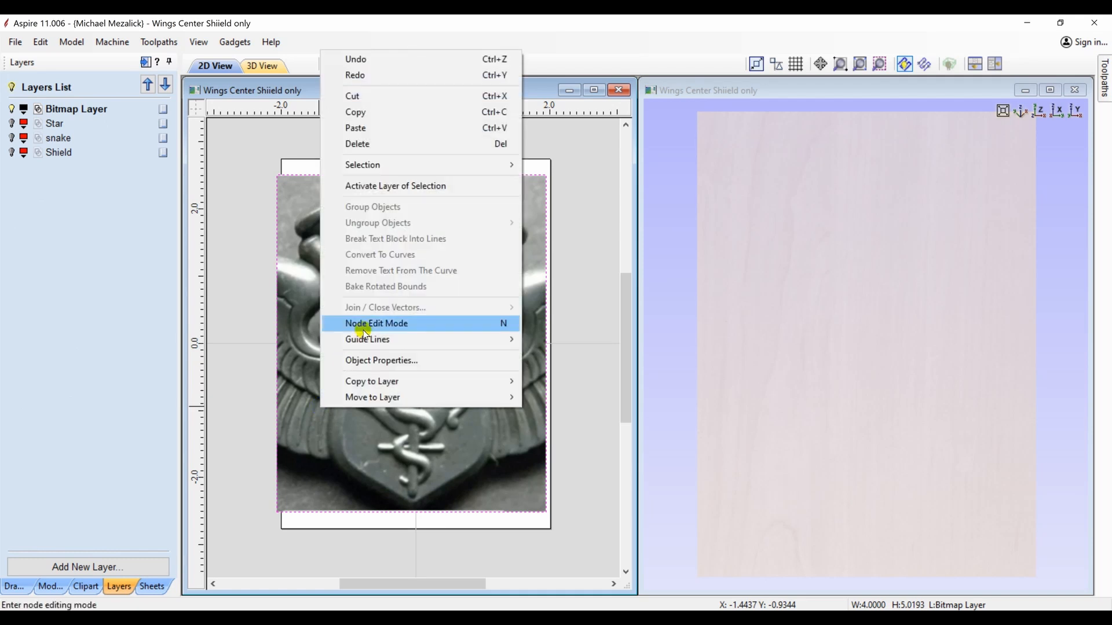
pyautogui.click(370, 360)
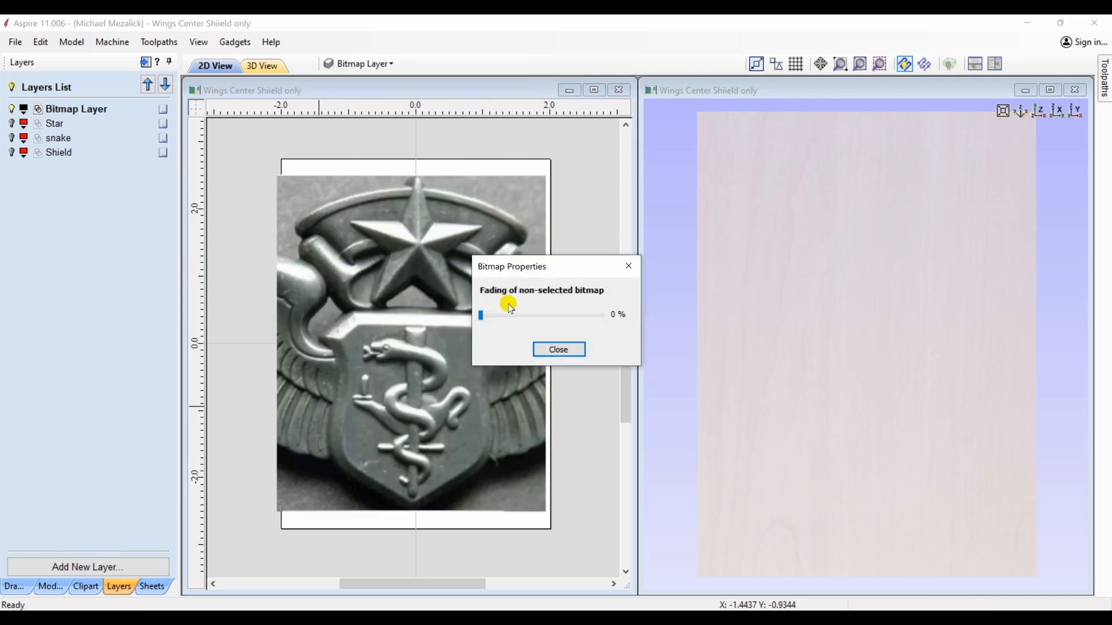
pyautogui.moveTo(485, 316); pyautogui.dragTo(539, 325)
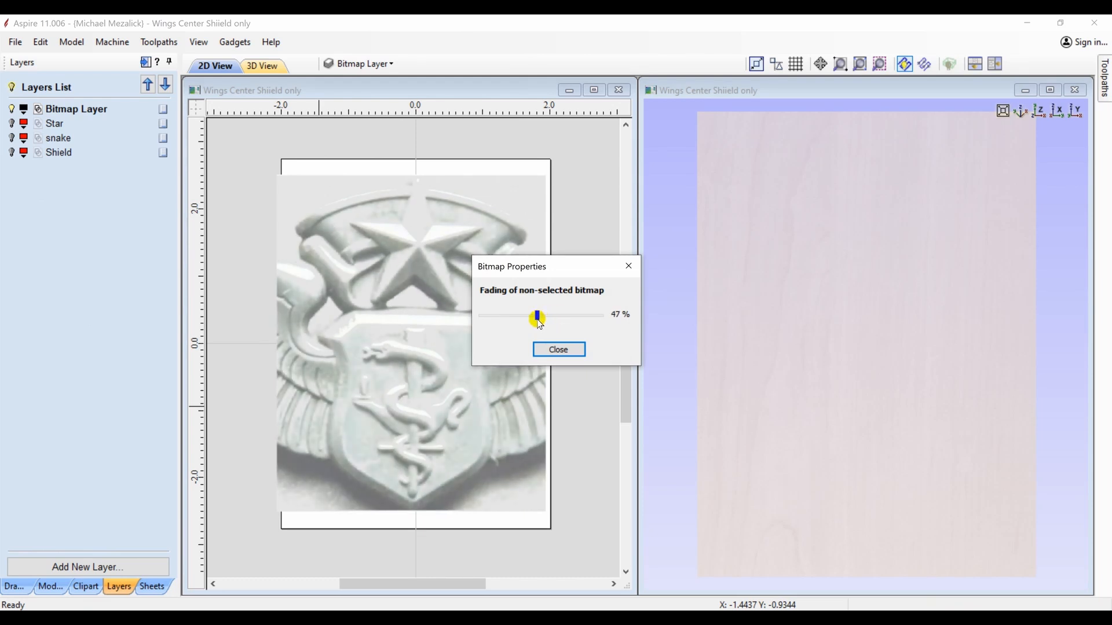
pyautogui.click(559, 349)
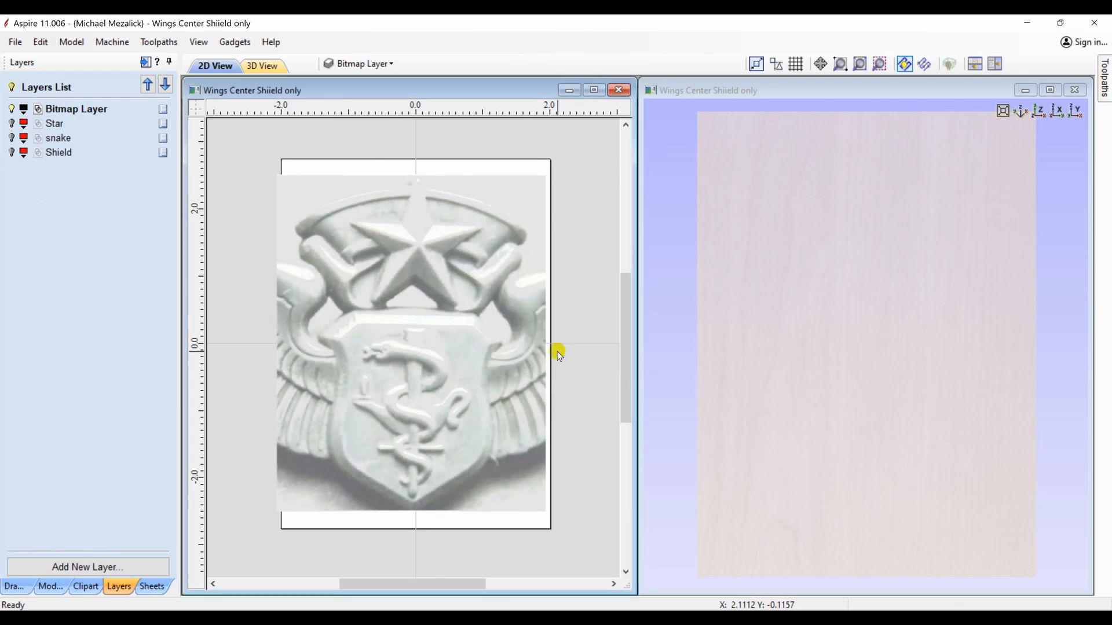
# Step: Show the Shield layer and hide the Bitmap Layer
pyautogui.click(11, 153)
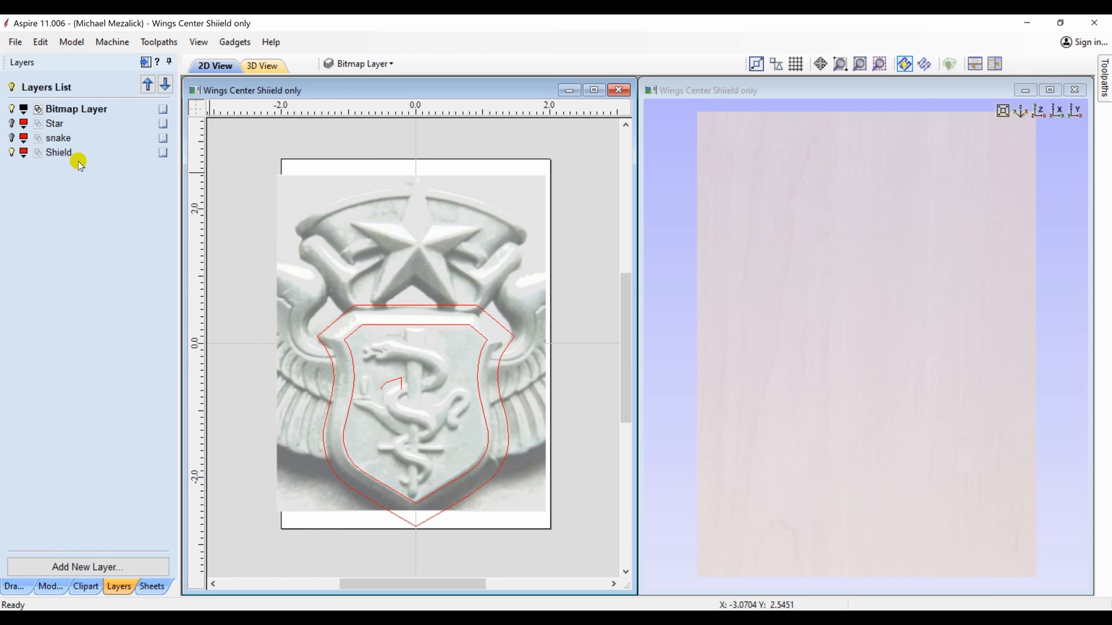
pyautogui.click(13, 109)
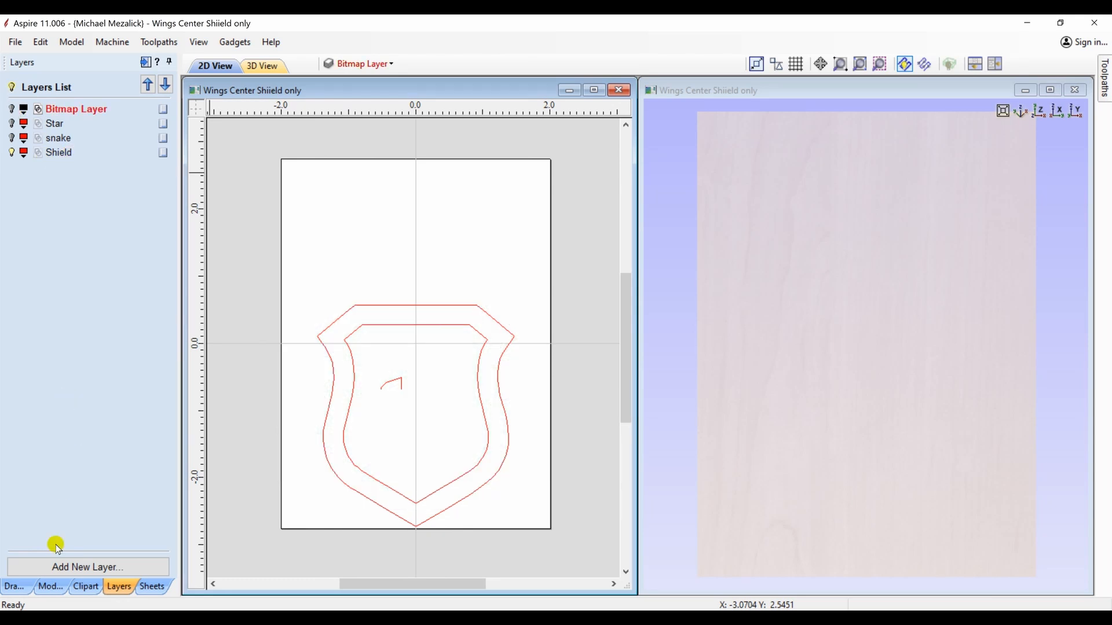
# Step: Start a Two Rail Sweep using the outer and inner shield outlines as drive rails
pyautogui.click(50, 587)
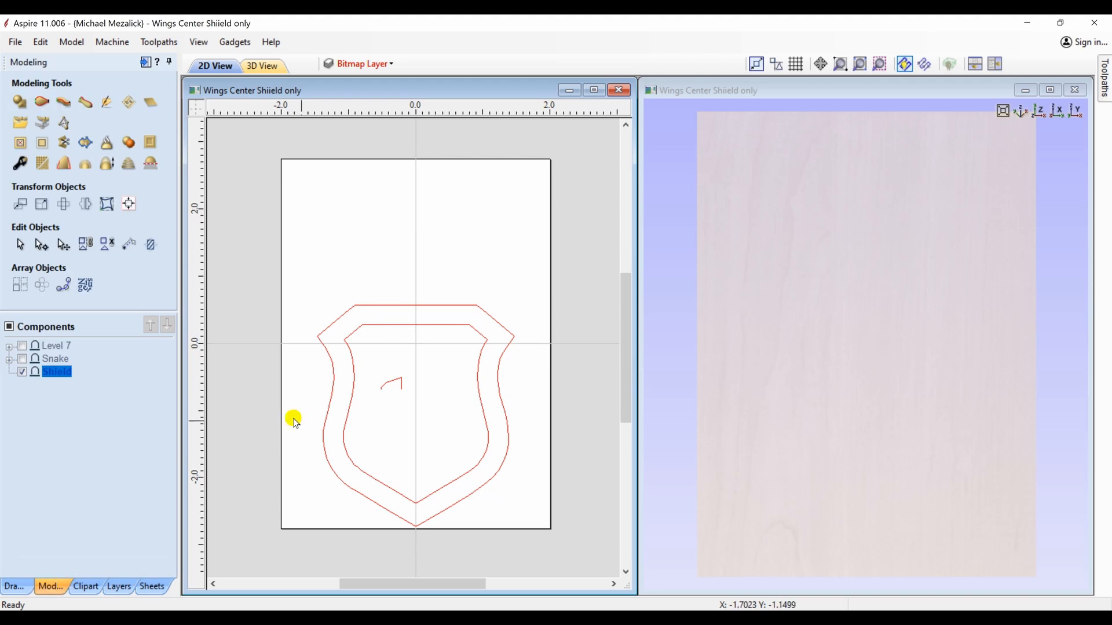
pyautogui.click(325, 410)
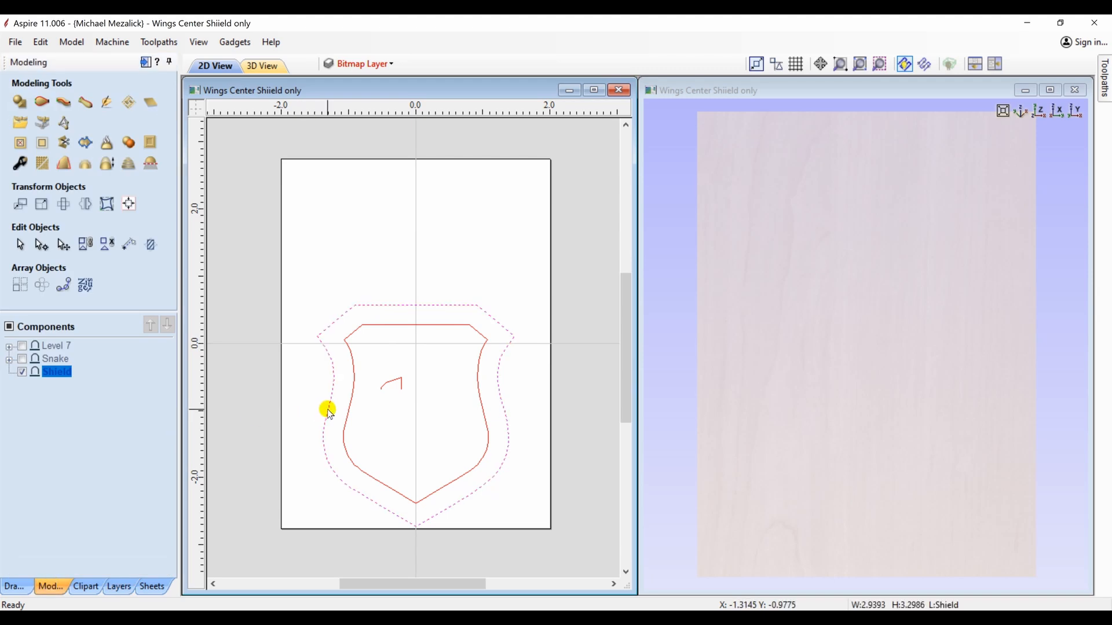
pyautogui.keyDown('shift'); pyautogui.click(351, 407); pyautogui.keyUp('shift')
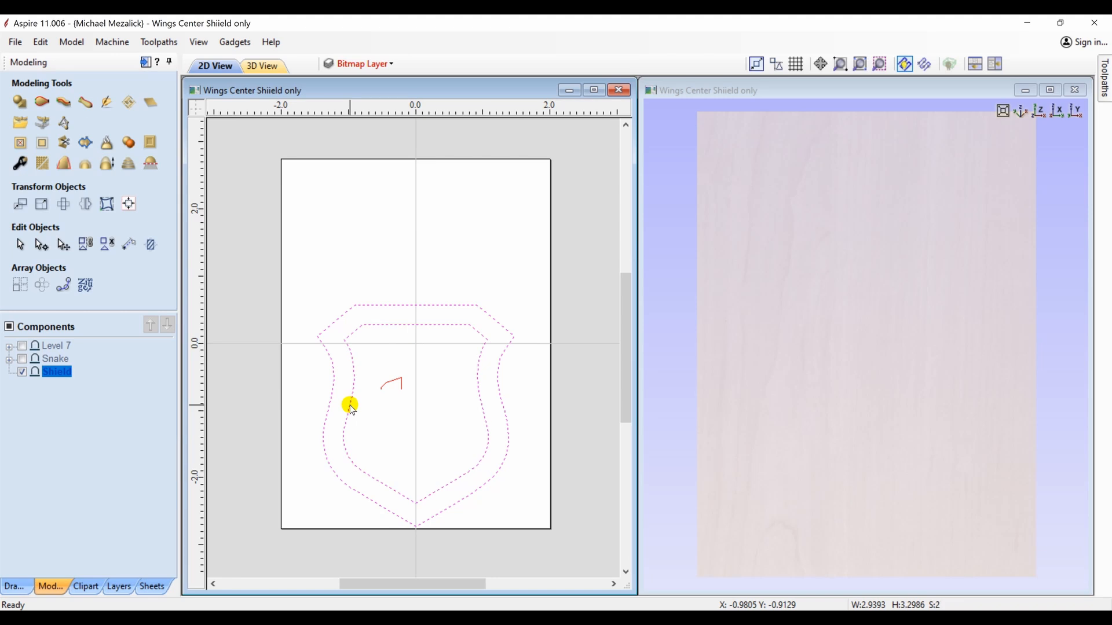
pyautogui.click(43, 103)
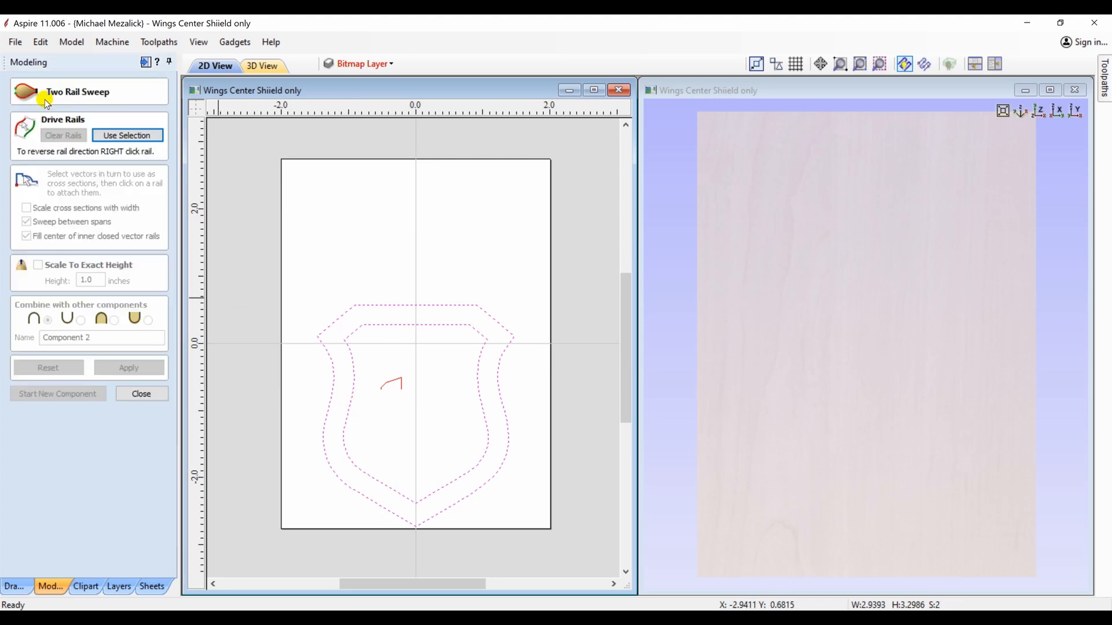
pyautogui.click(114, 139)
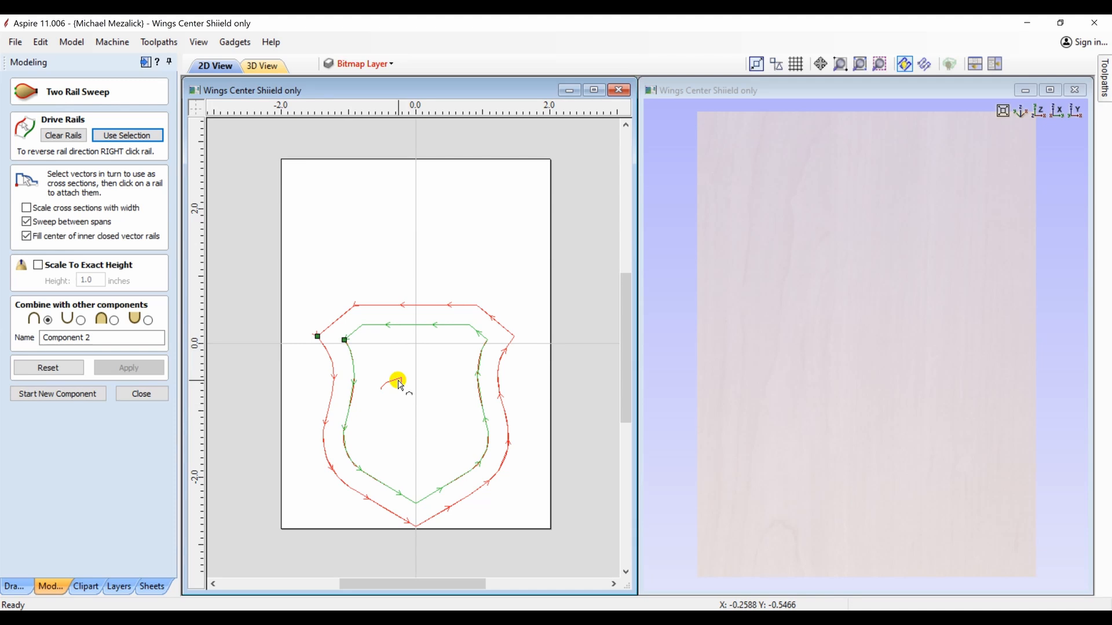
# Step: Attach the small open profile to the rails and add matching cross sections at the shield's corners, side bends and top centre
pyautogui.click(318, 337)
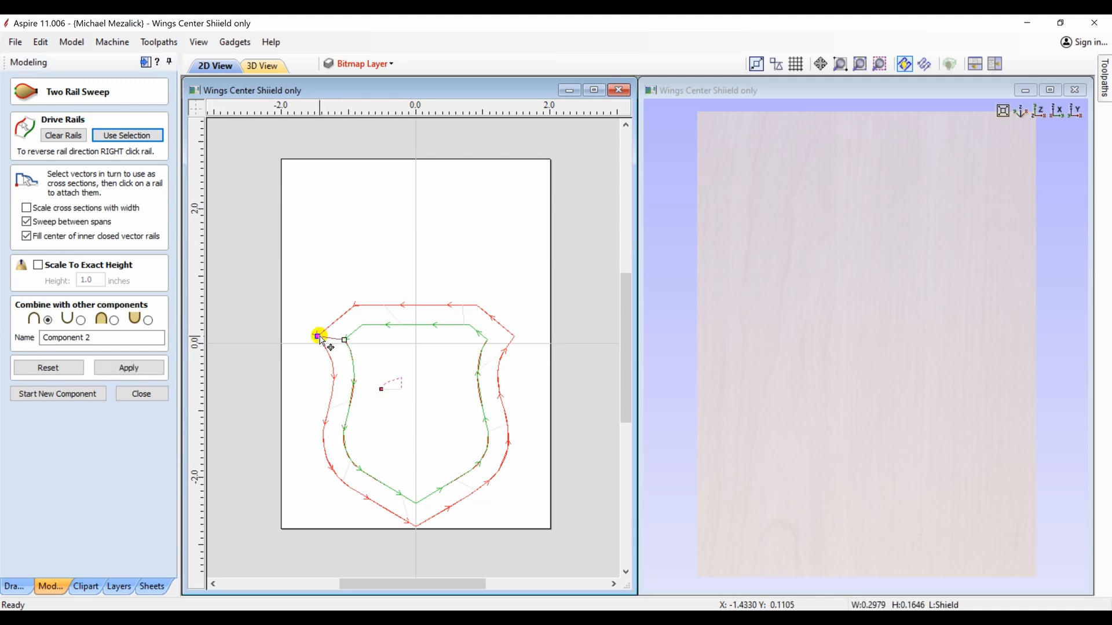
pyautogui.click(331, 394)
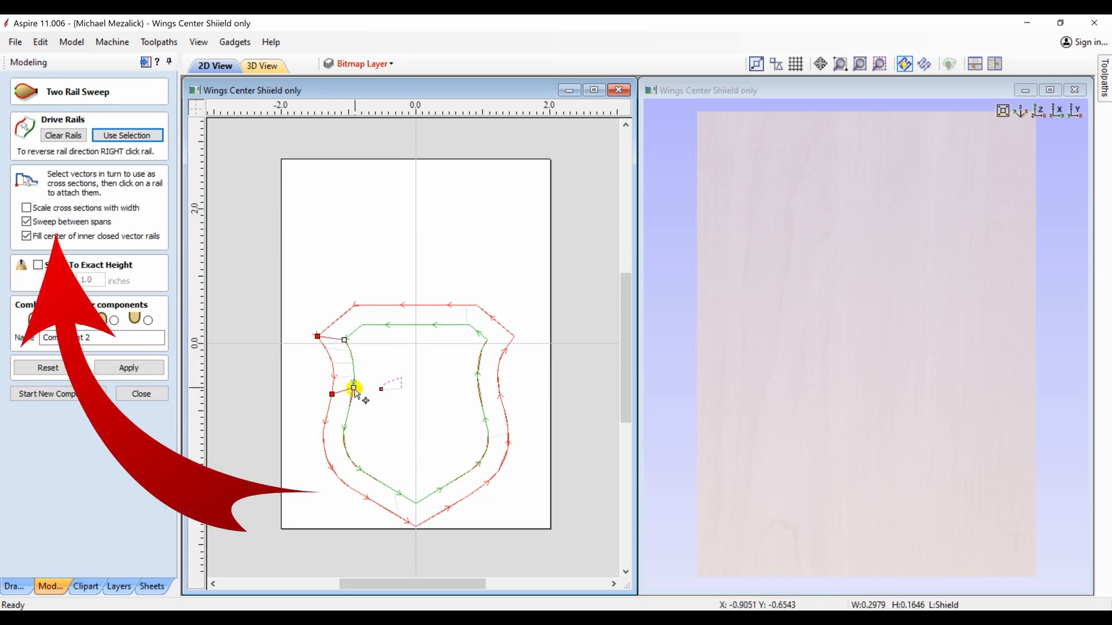
pyautogui.click(352, 400)
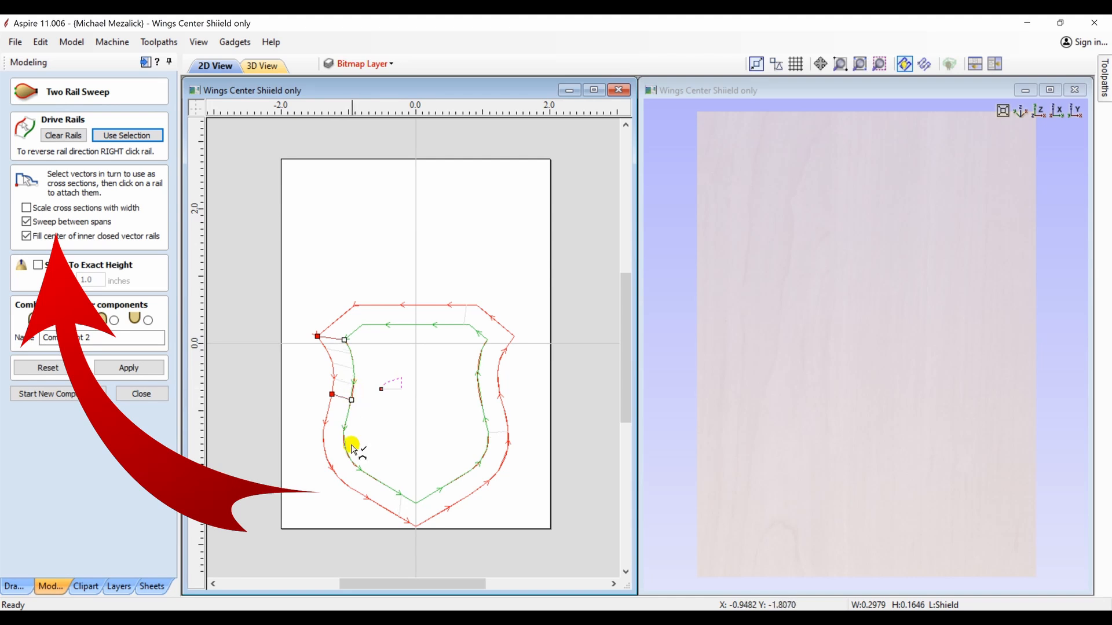
pyautogui.click(359, 492)
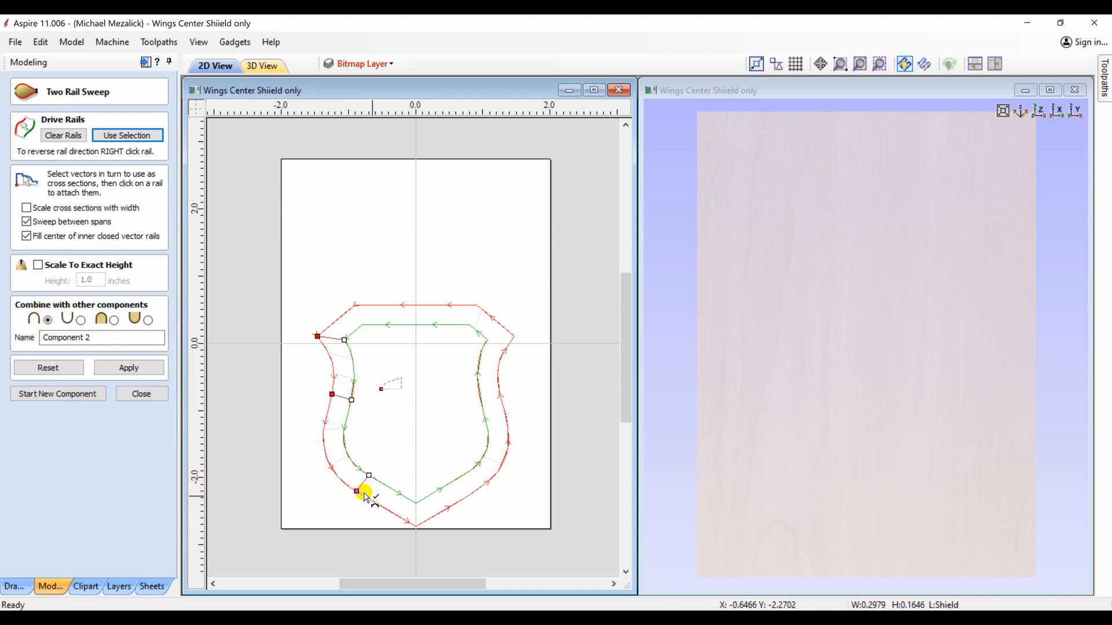
pyautogui.click(415, 522)
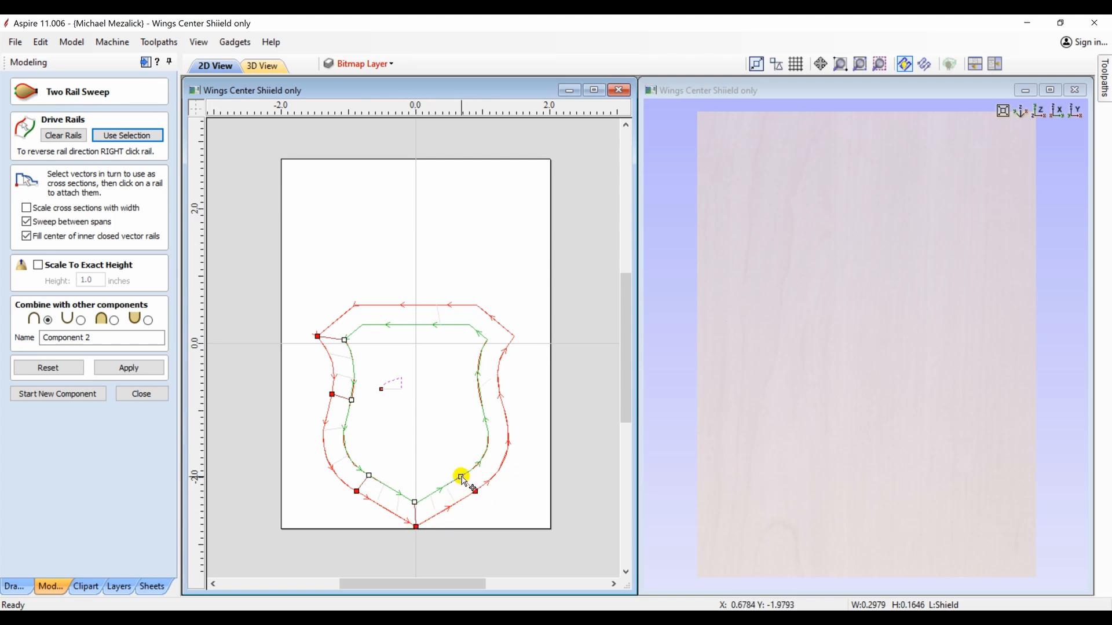
pyautogui.moveTo(465, 474); pyautogui.dragTo(470, 470)
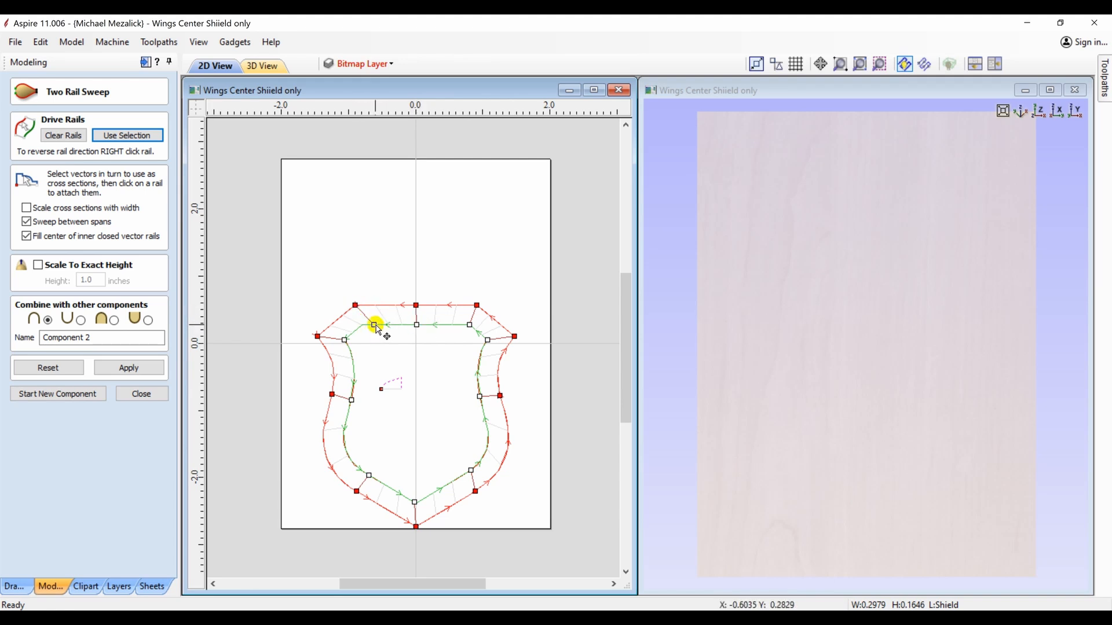
pyautogui.moveTo(366, 325); pyautogui.dragTo(363, 325)
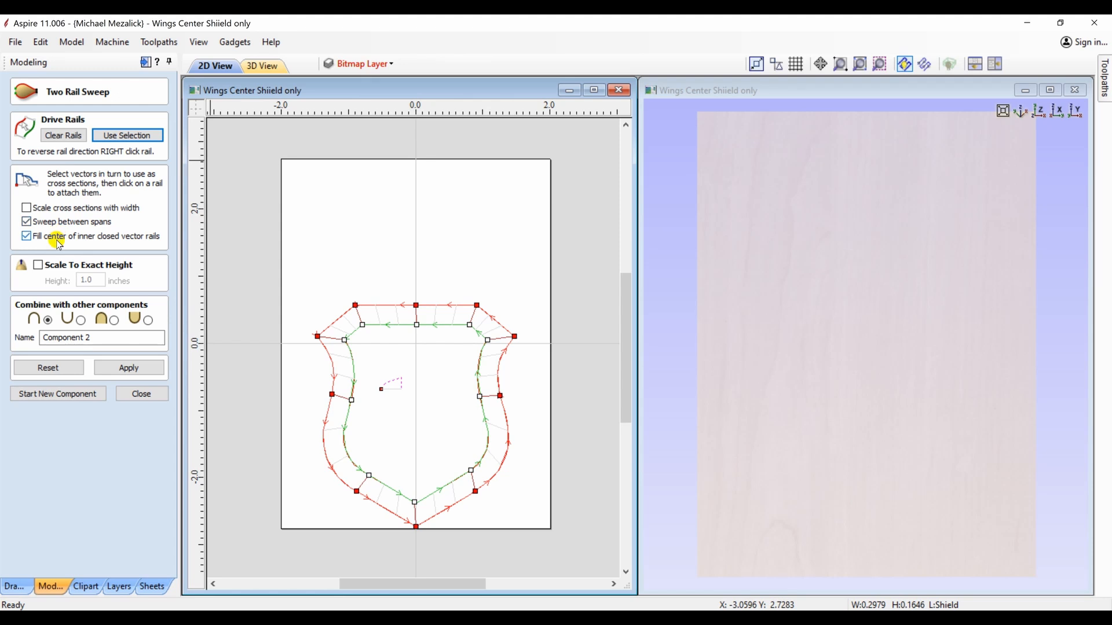
# Step: Set the sweep's combine mode to merge, name the component "shield", create it and inspect the result in 3D
pyautogui.click(114, 320)
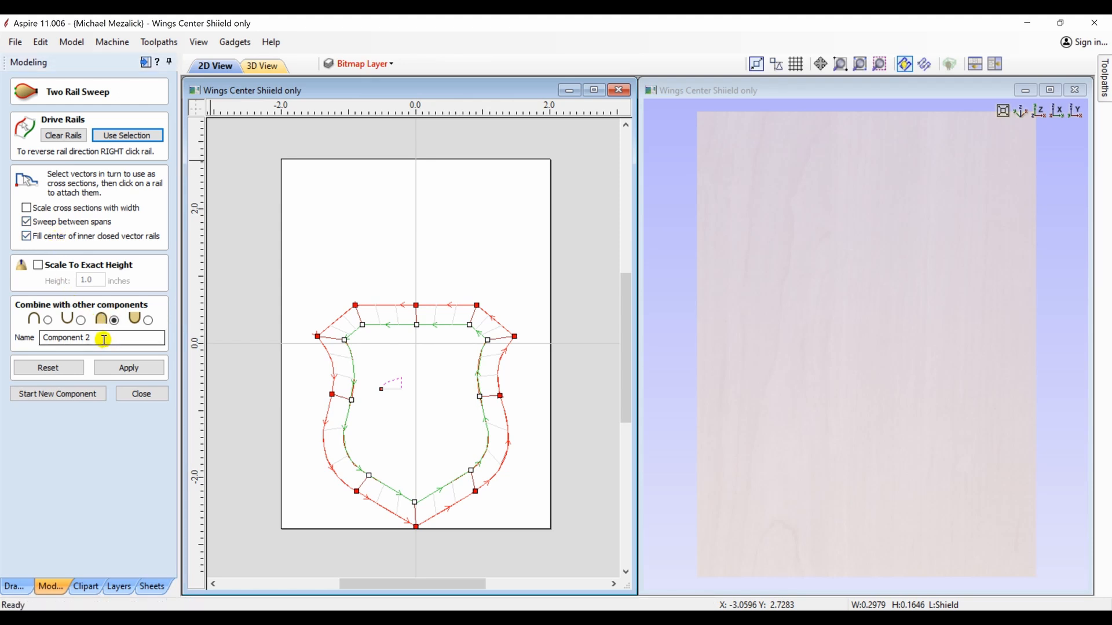
pyautogui.moveTo(89, 337); pyautogui.dragTo(3, 336)
pyautogui.write('shield')
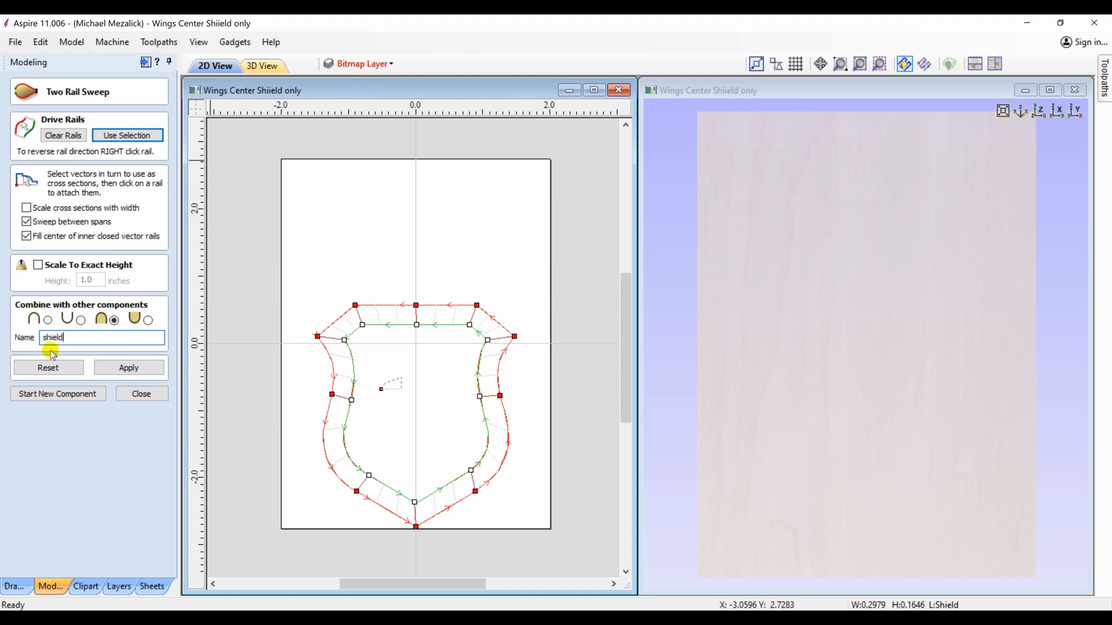
pyautogui.click(114, 368)
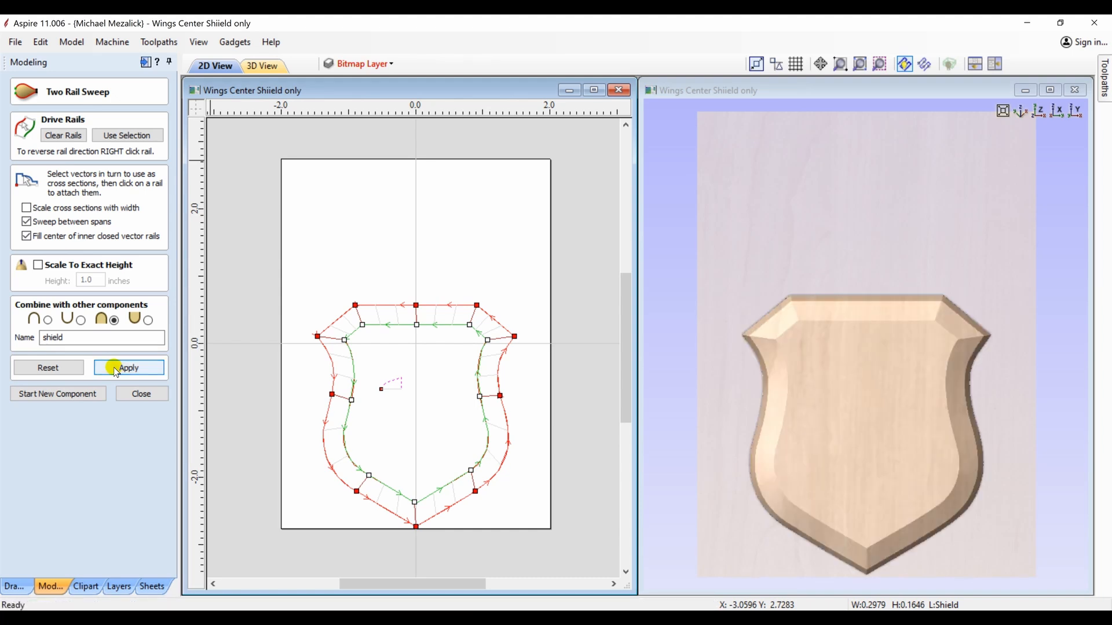
pyautogui.click(134, 394)
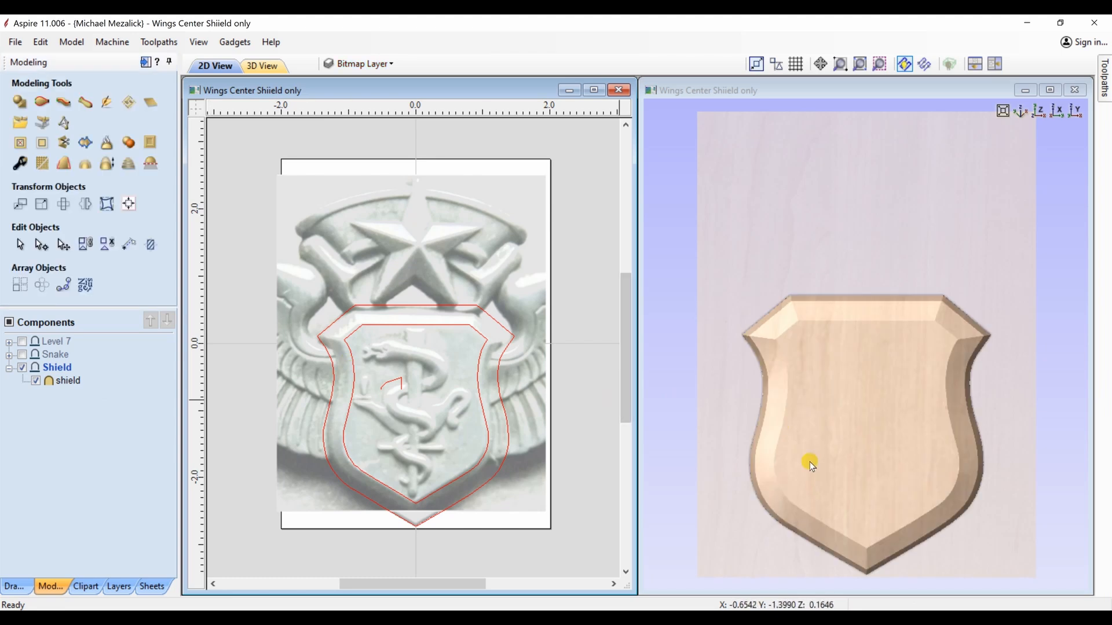
pyautogui.moveTo(808, 485); pyautogui.dragTo(1007, 103)
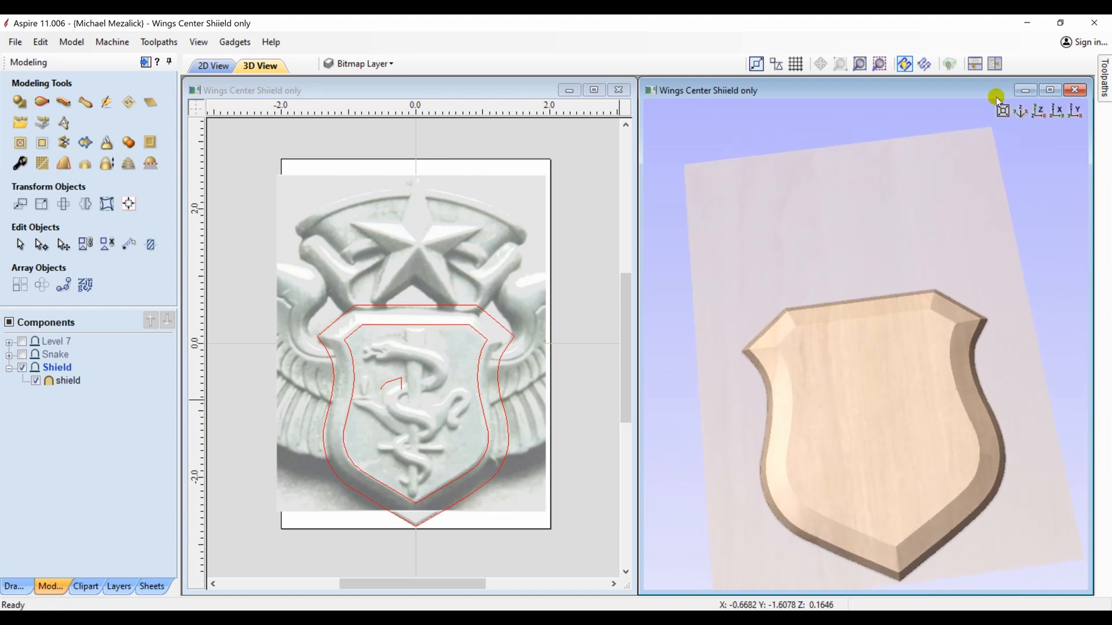
pyautogui.click(1041, 113)
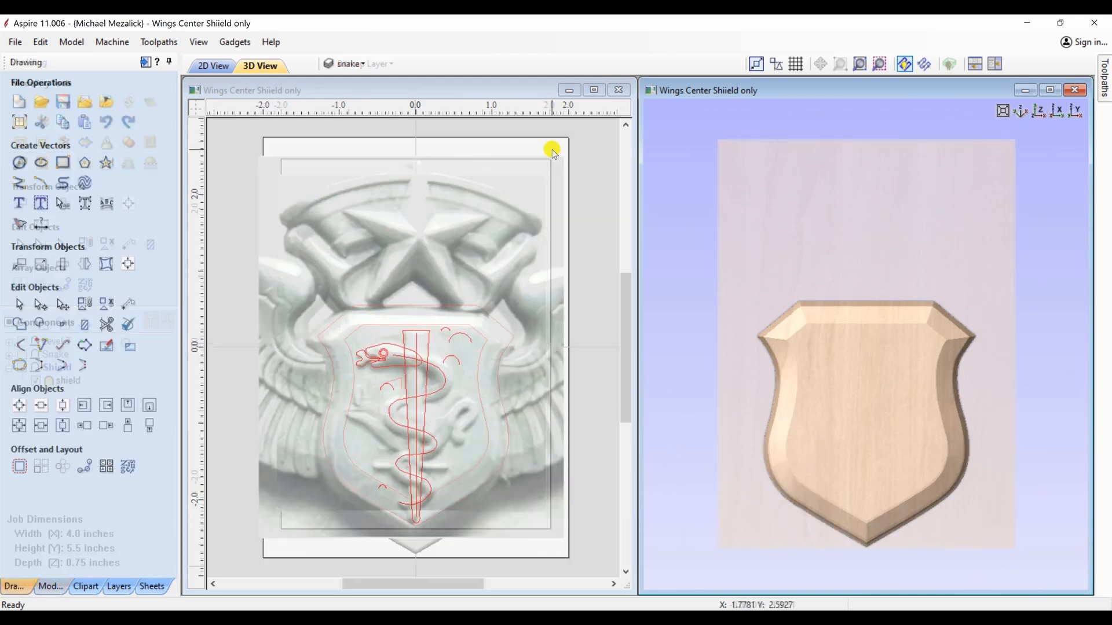
# Step: Start Extrude and Weave using the snake's winding body curve and the staff's centre line as drive rails
pyautogui.moveTo(330, 295); pyautogui.dragTo(524, 533)
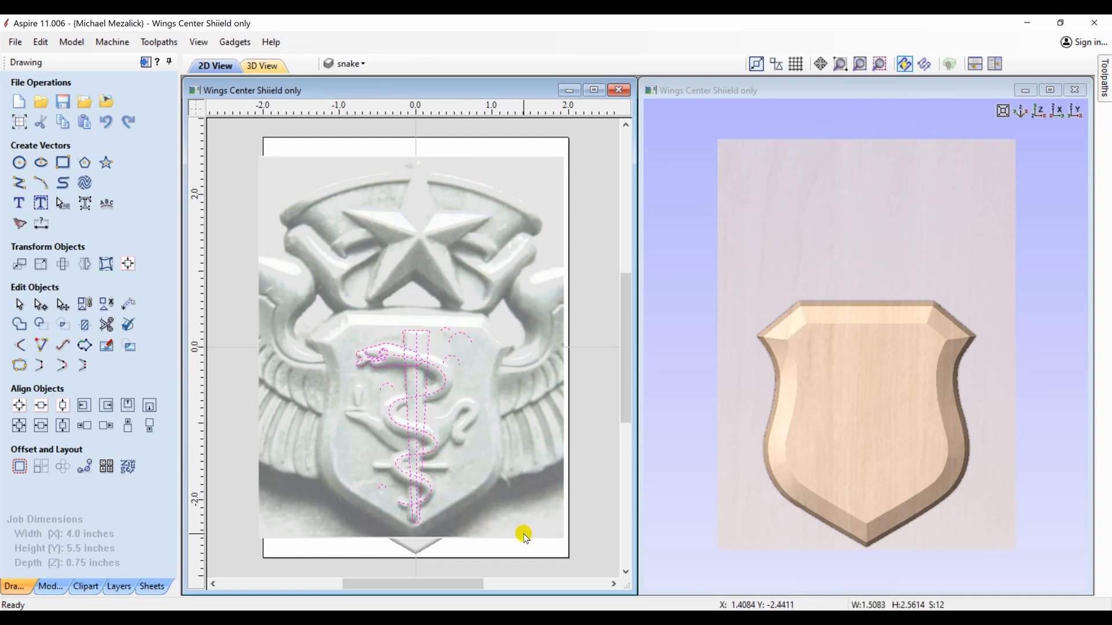
pyautogui.click(880, 64)
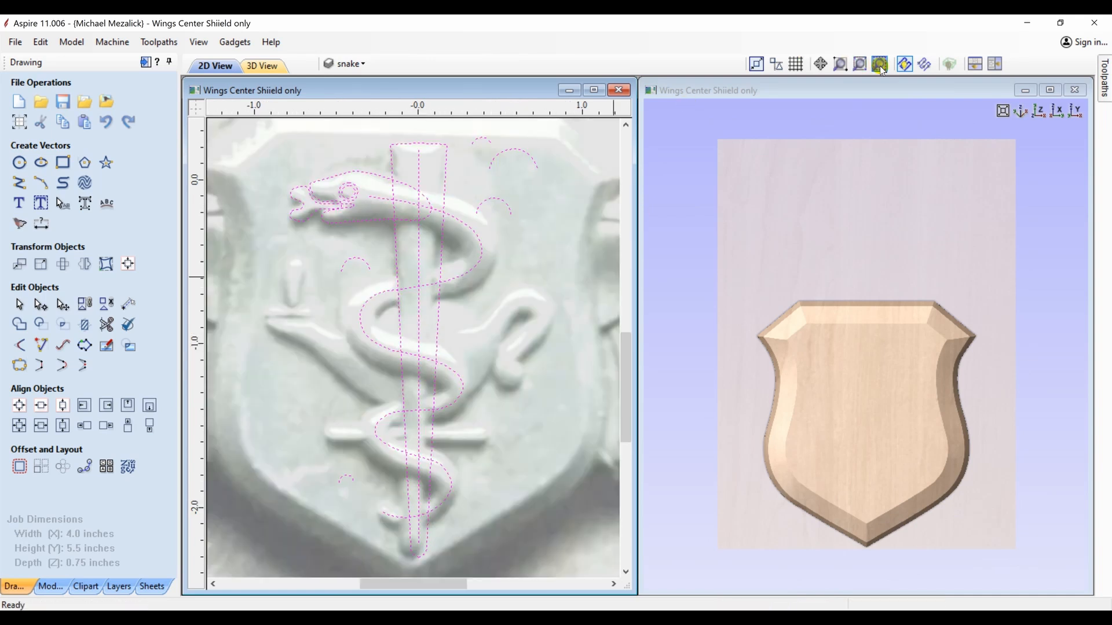
pyautogui.click(474, 230)
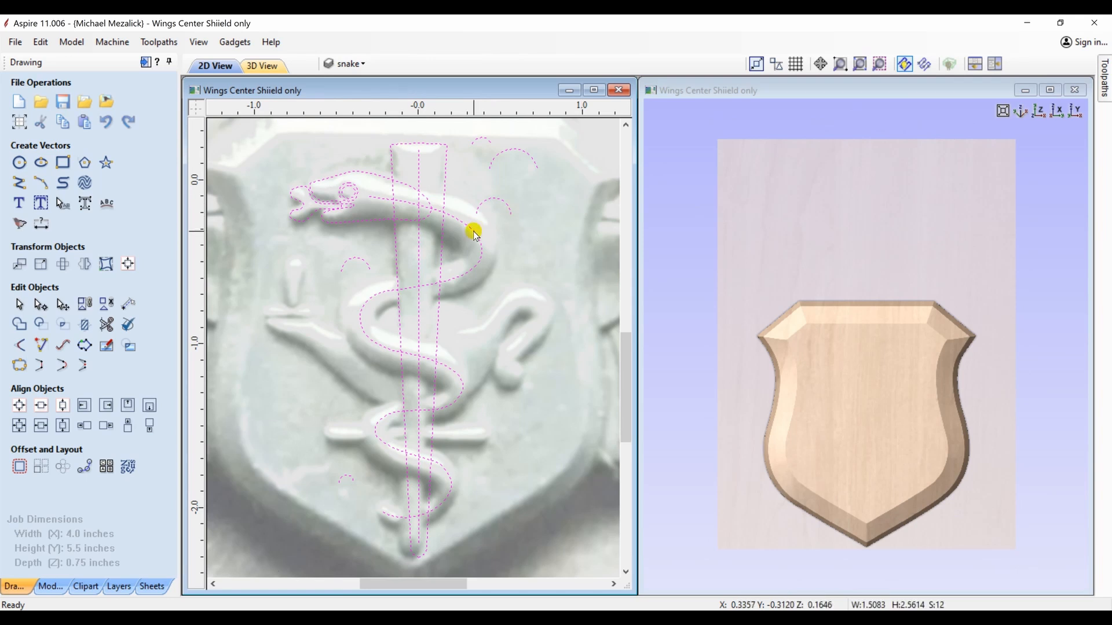
pyautogui.click(481, 260)
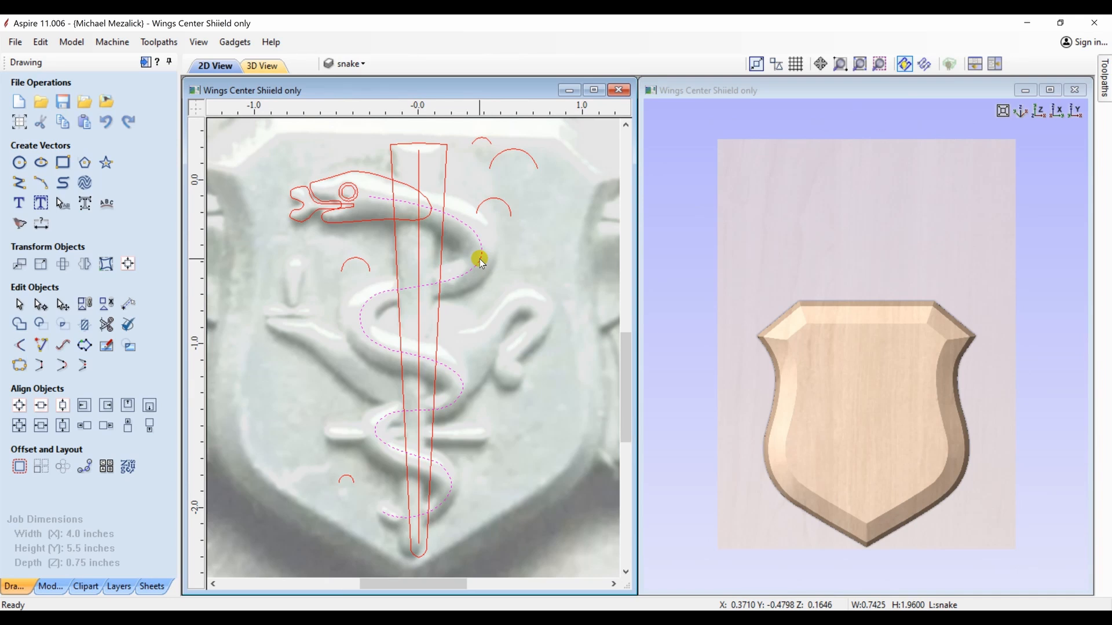
pyautogui.click(419, 251)
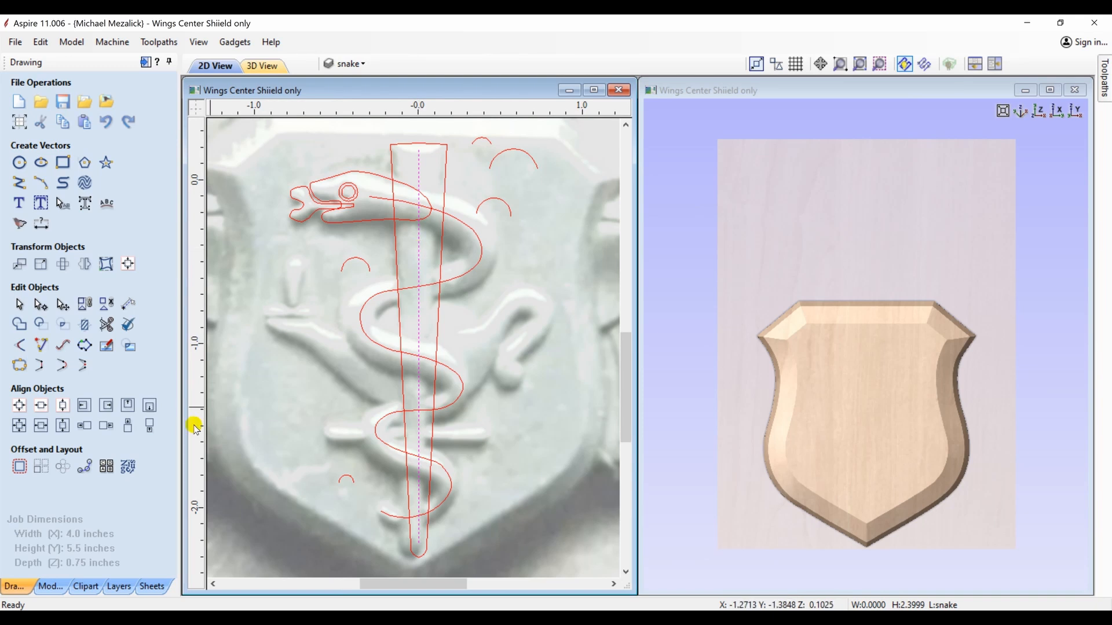
pyautogui.click(47, 587)
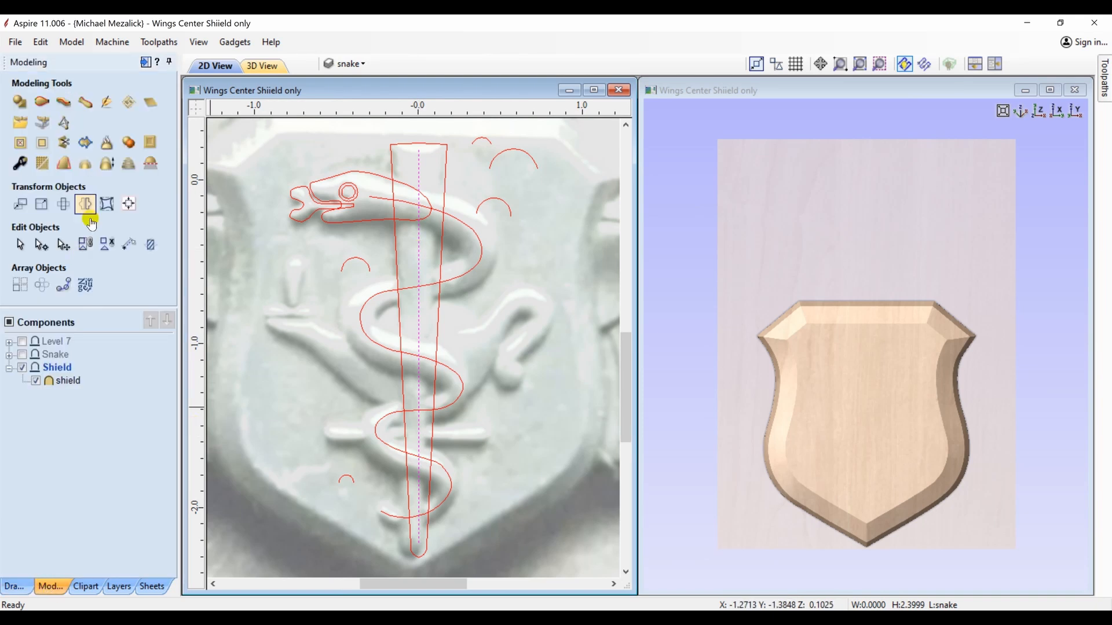
pyautogui.click(59, 106)
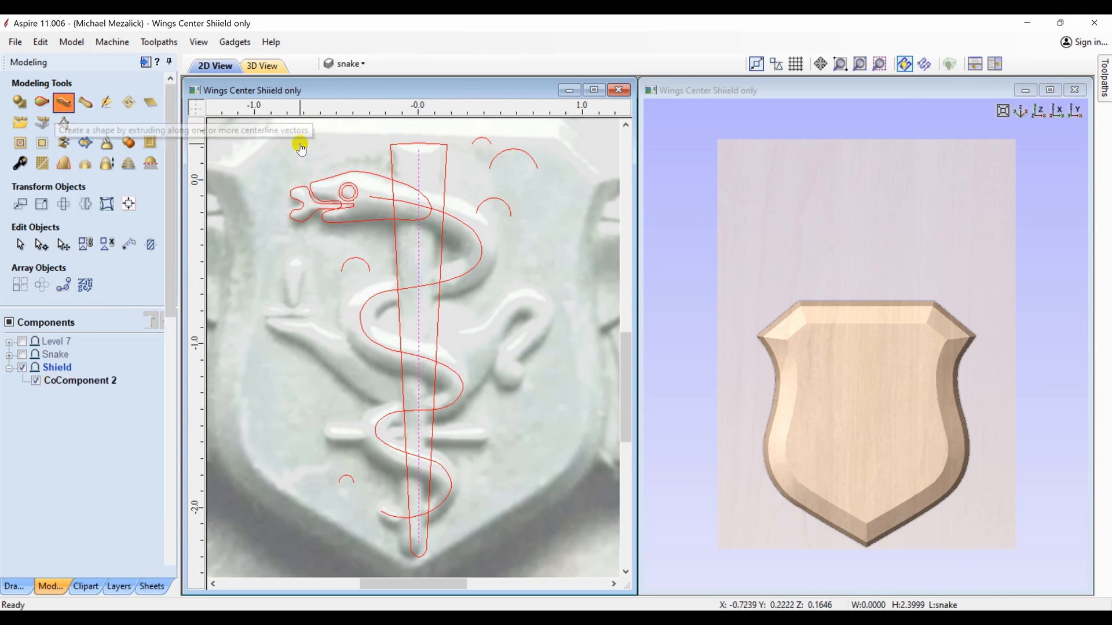
pyautogui.click(377, 200)
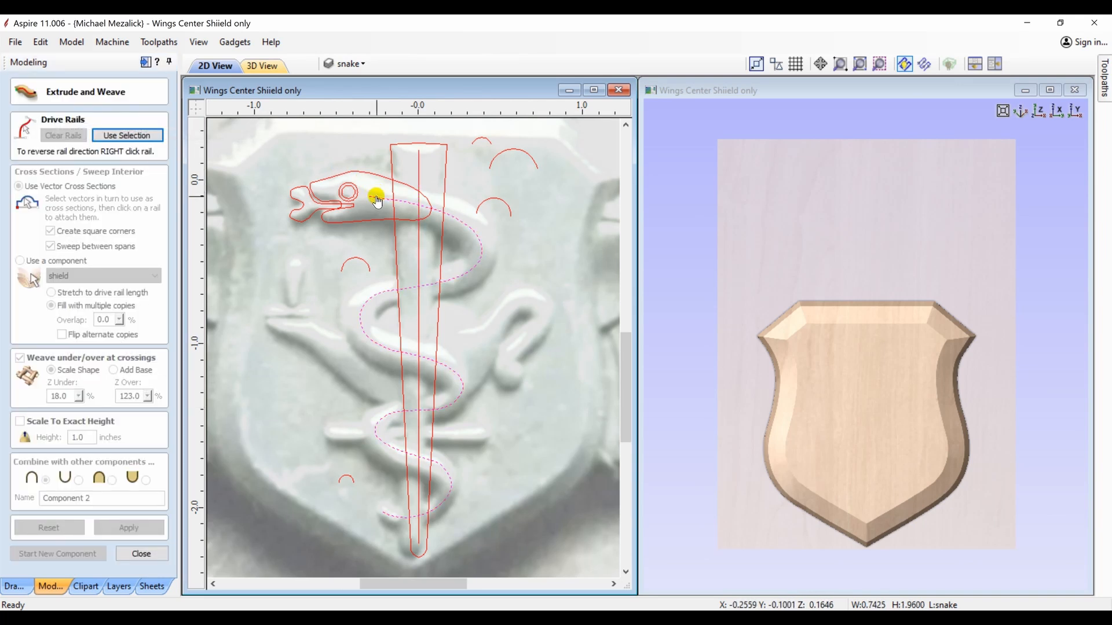
pyautogui.keyDown('shift'); pyautogui.click(420, 167); pyautogui.keyUp('shift')
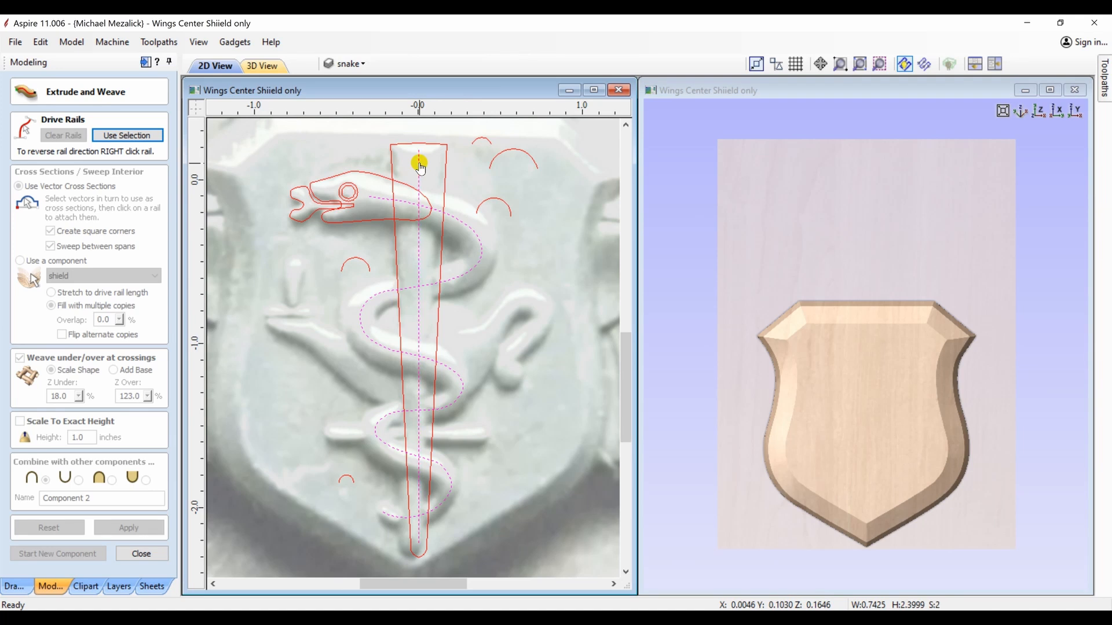
pyautogui.click(146, 135)
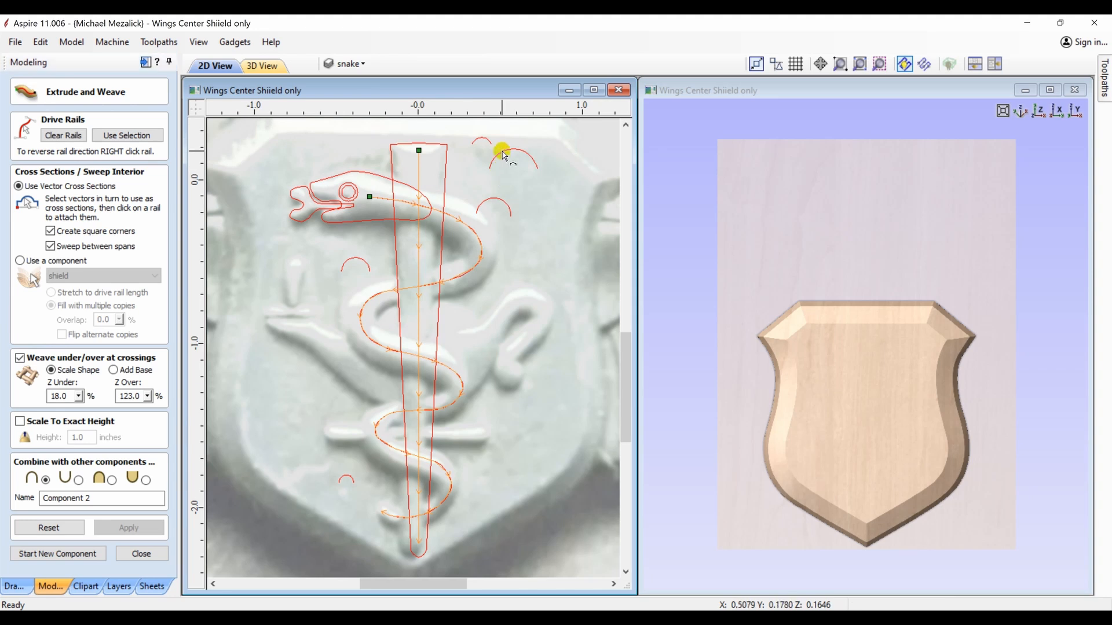
# Step: Attach the arc profiles as cross sections: largest at the snake's head end, medium at its first staff crossing, small ones at the tail and staff
pyautogui.click(507, 152)
pyautogui.click(375, 196)
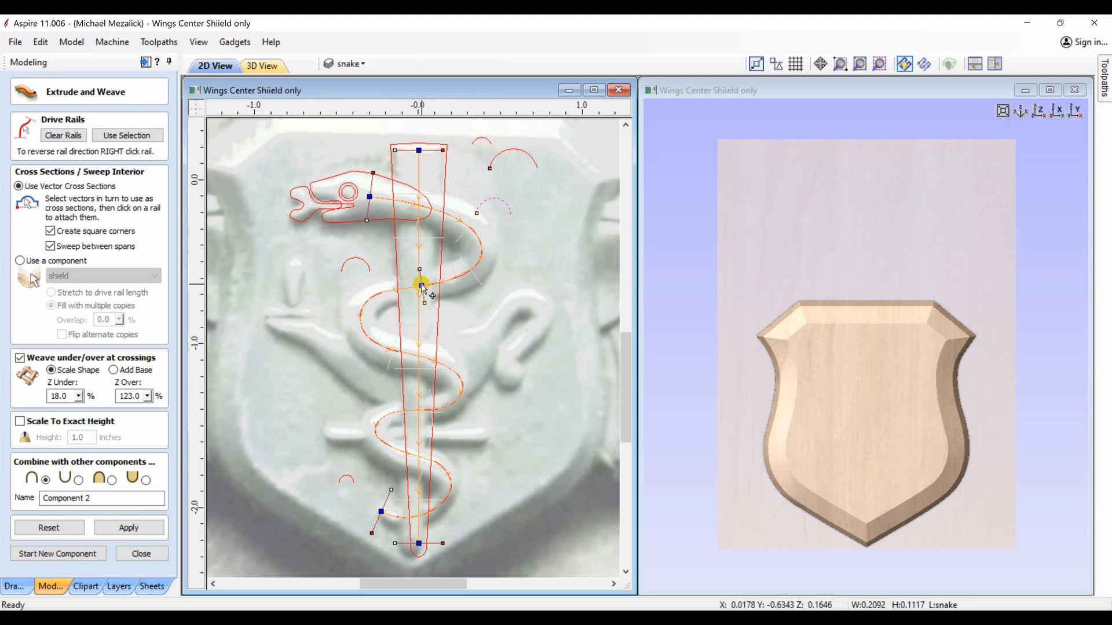
pyautogui.click(351, 482)
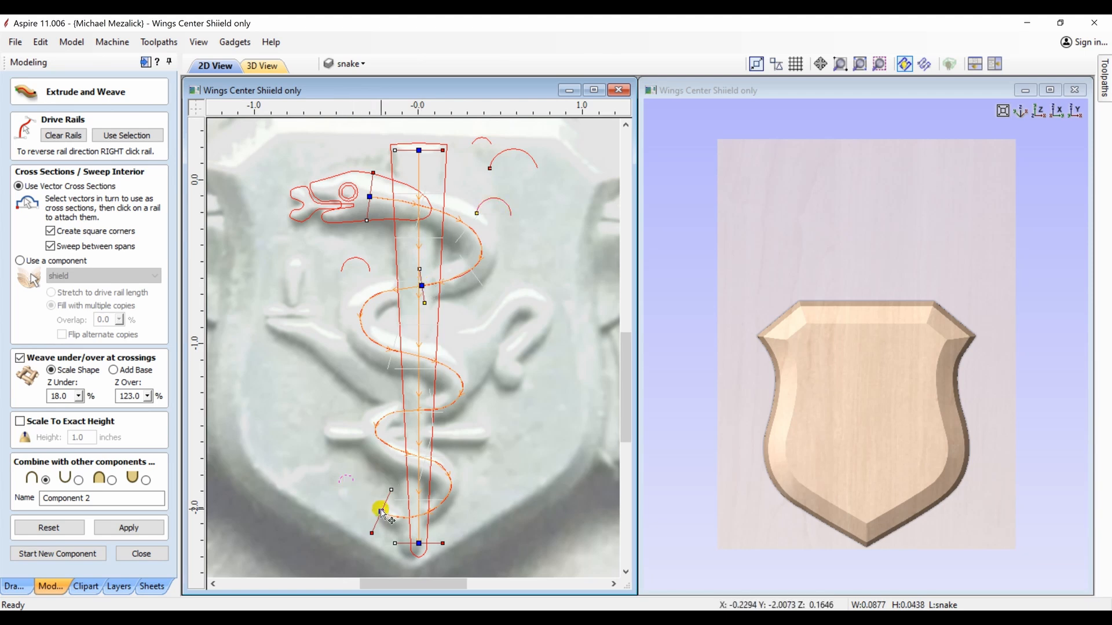
pyautogui.click(381, 512)
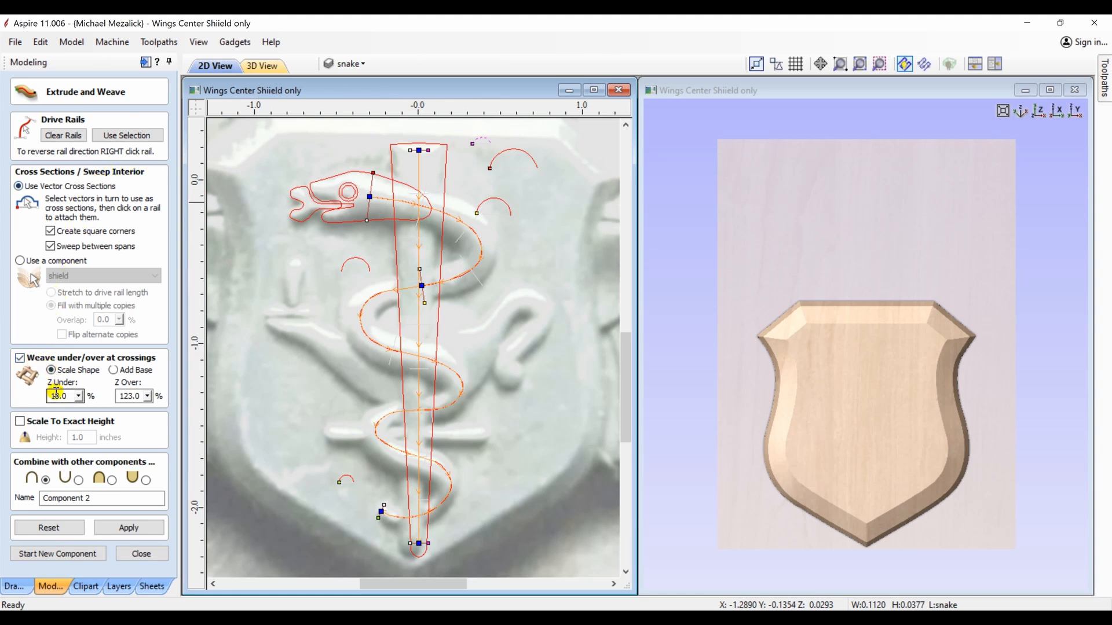
# Step: Set the combine mode to merge and generate the woven snake body and staff component
pyautogui.click(112, 479)
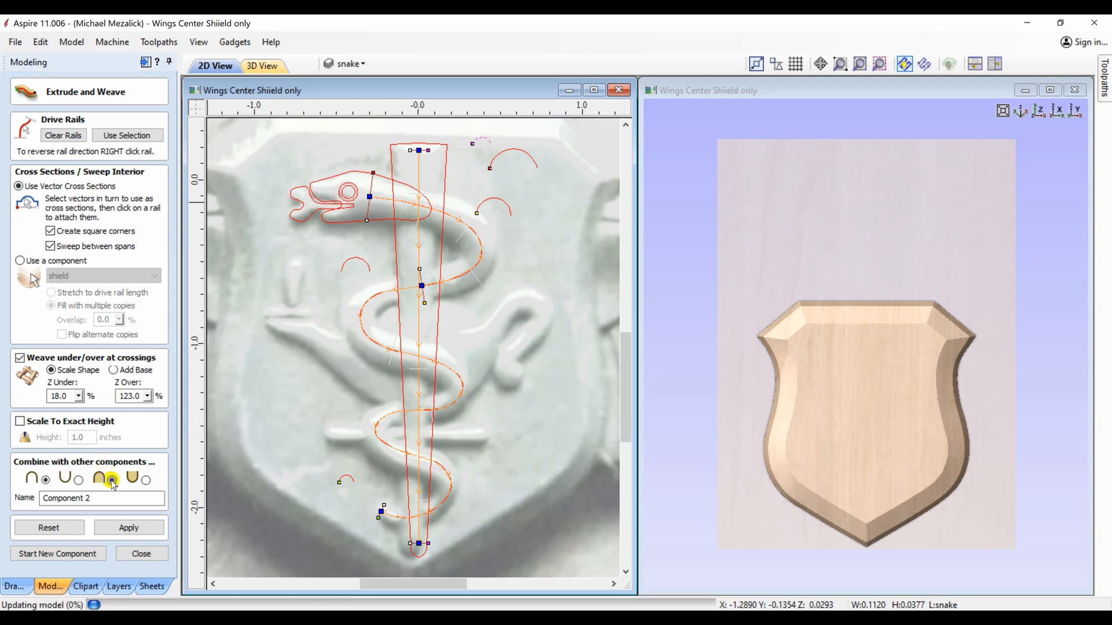
pyautogui.click(121, 528)
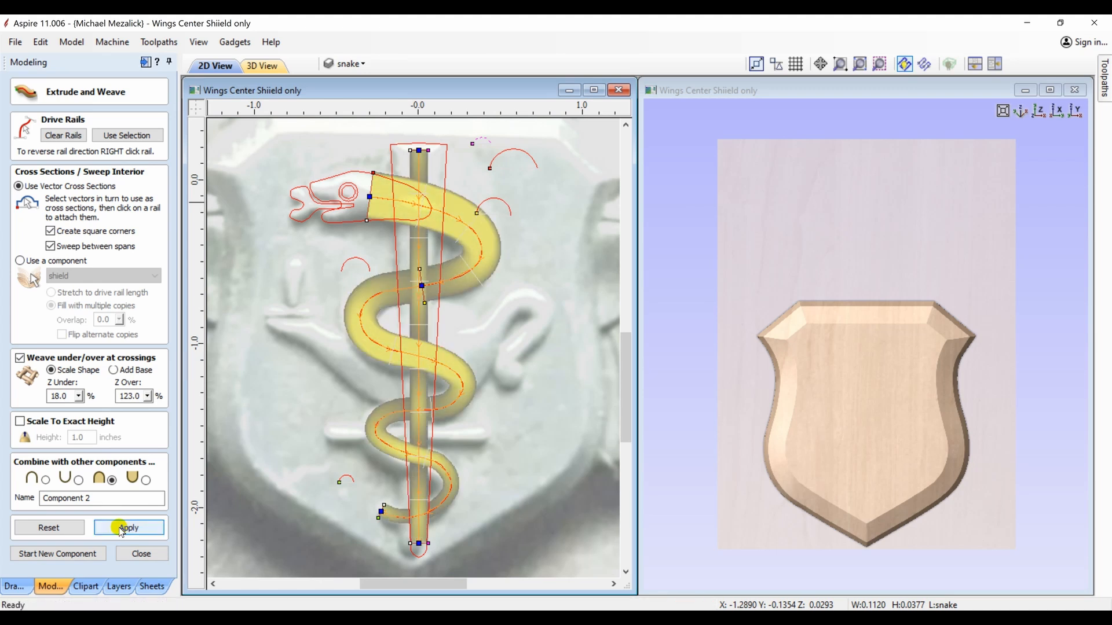
pyautogui.click(118, 587)
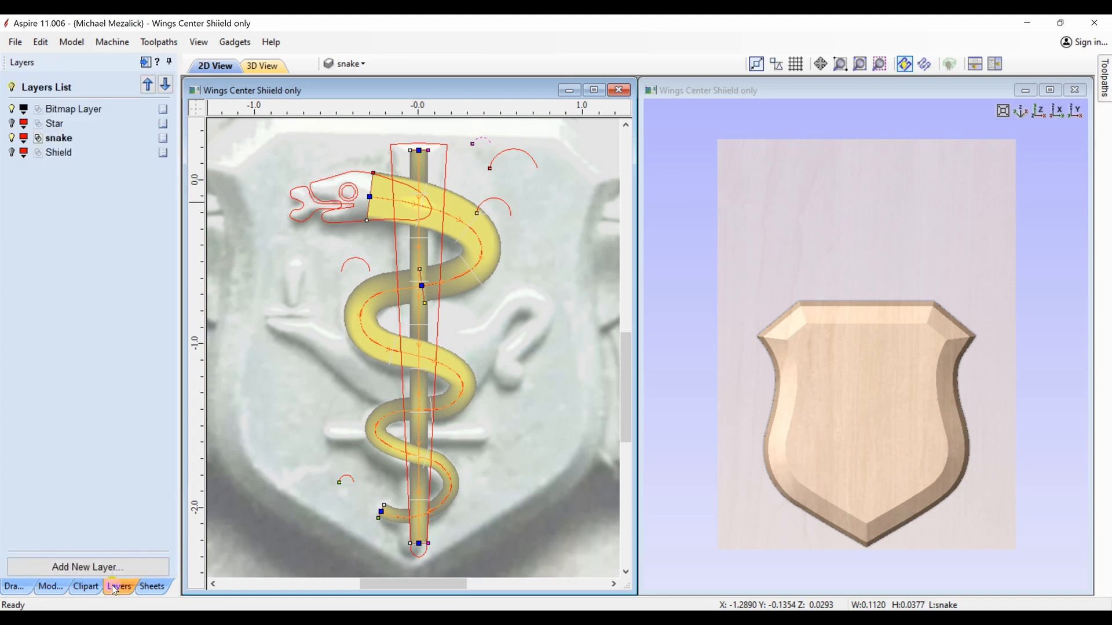
pyautogui.click(49, 586)
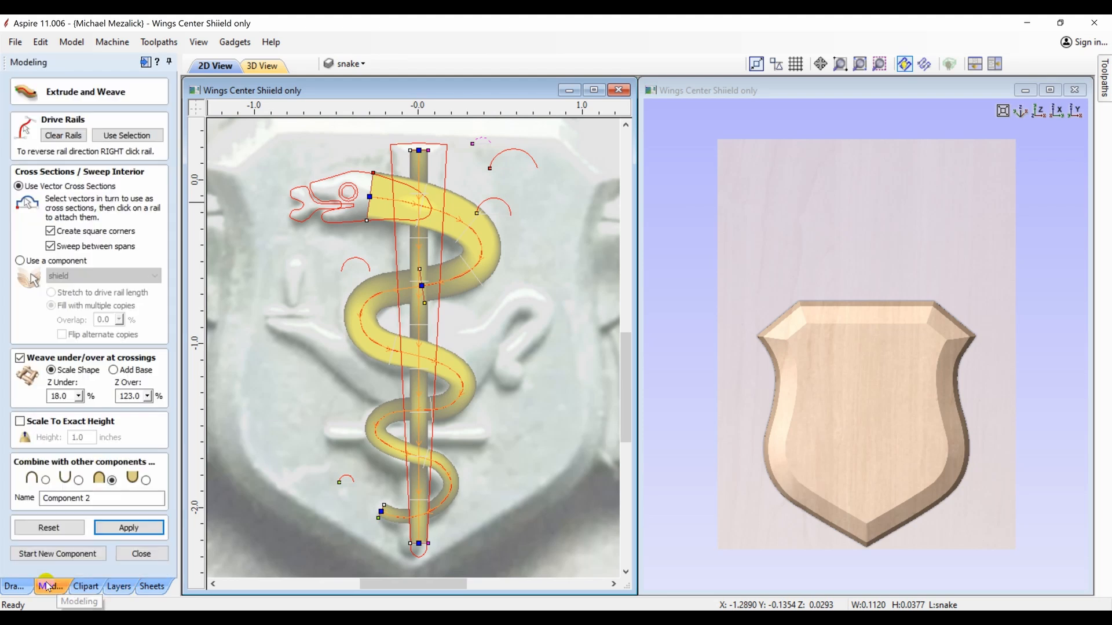
# Step: Finish the Extrude and Weave, hide the shield component and inspect the woven snake and staff in 3D
pyautogui.click(135, 555)
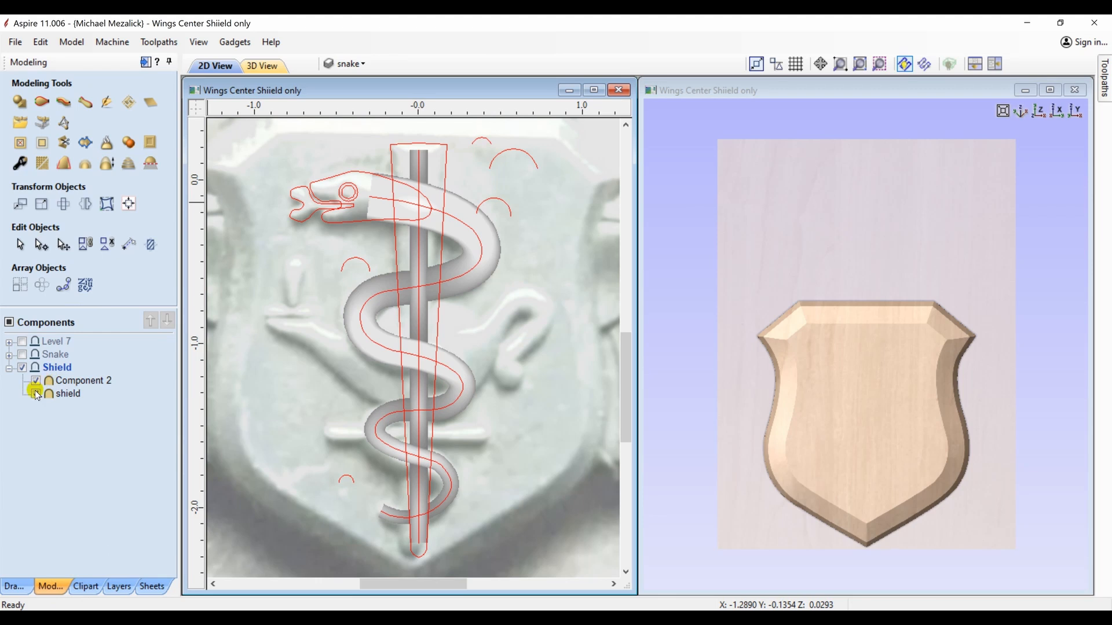
pyautogui.click(35, 395)
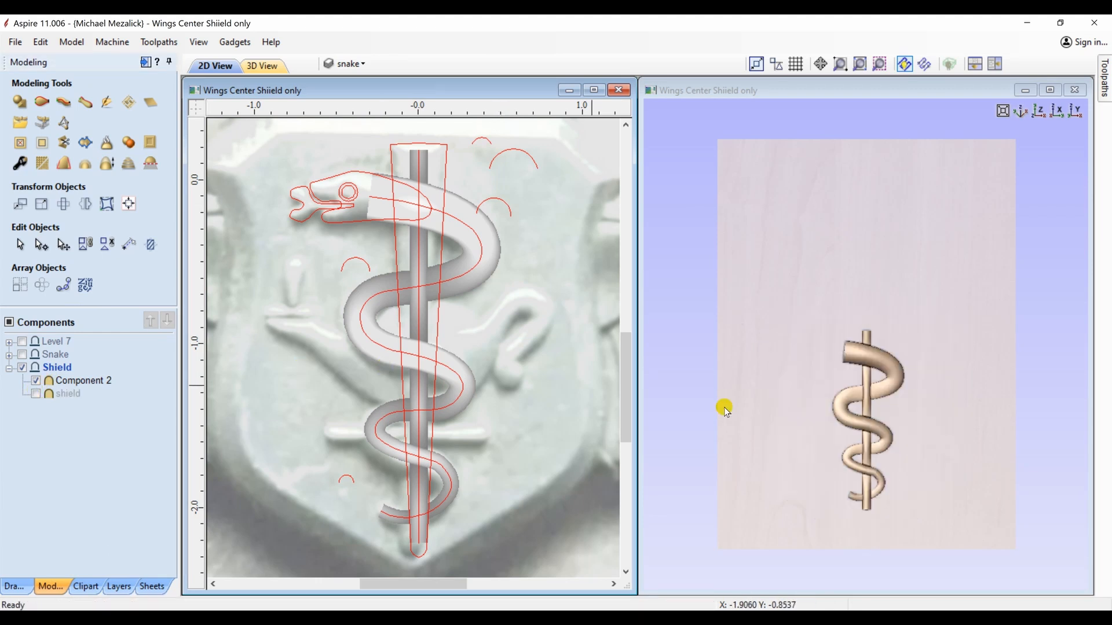
pyautogui.click(919, 415)
pyautogui.moveTo(925, 412); pyautogui.dragTo(932, 403)
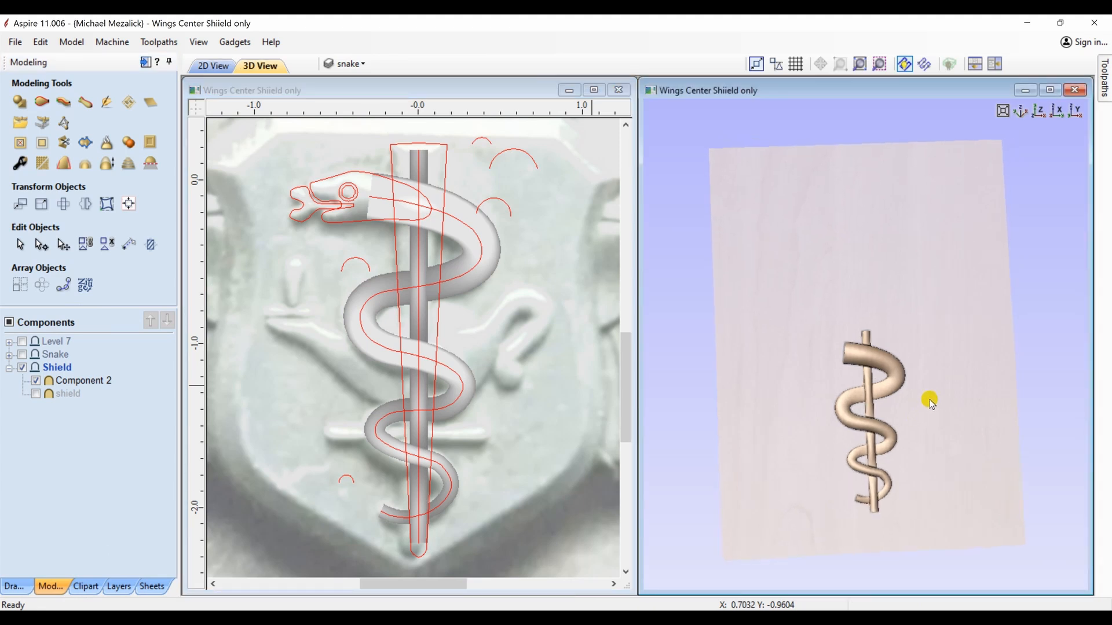
pyautogui.scroll(5, 930, 399)
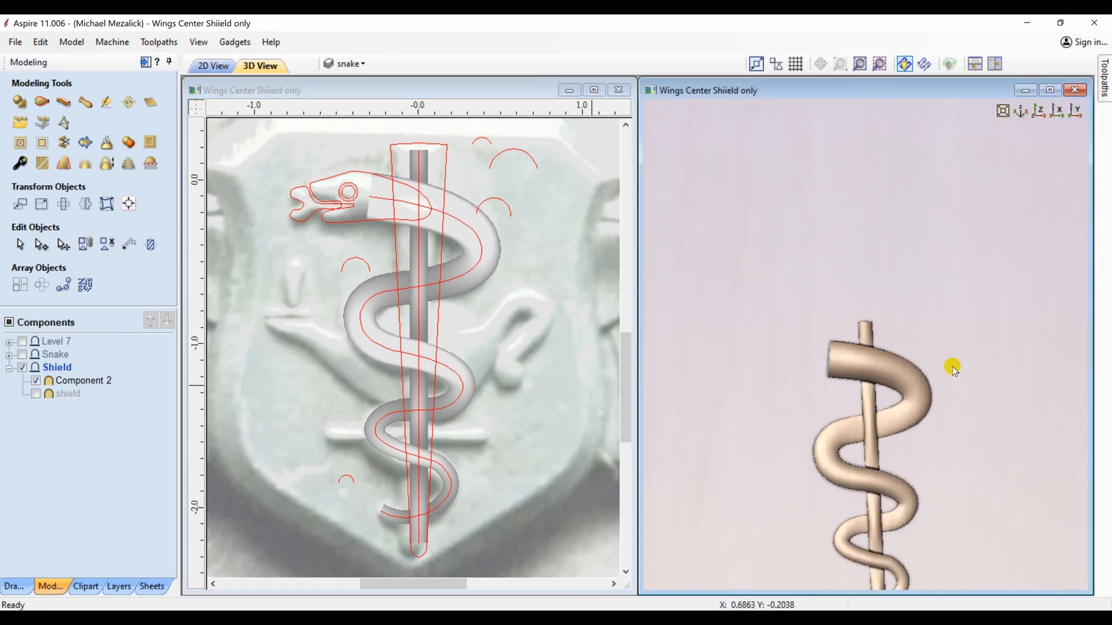
pyautogui.moveTo(945, 394); pyautogui.dragTo(885, 310)
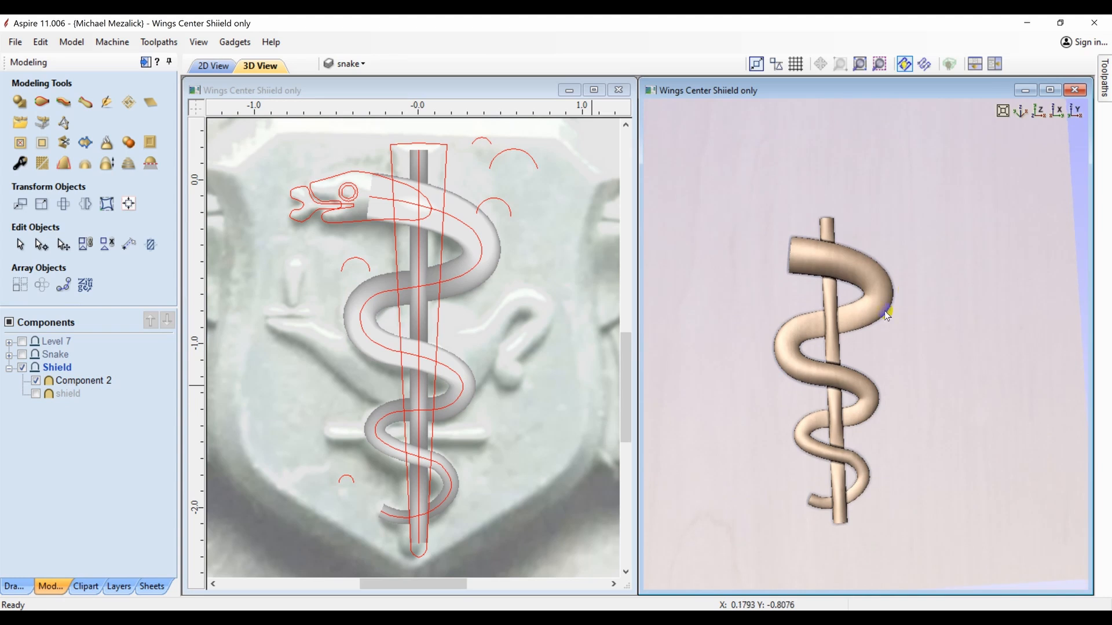
pyautogui.moveTo(828, 364)
pyautogui.mouseDown()
pyautogui.moveTo(858, 296)
pyautogui.moveTo(860, 252)
pyautogui.moveTo(857, 328)
pyautogui.moveTo(822, 385)
pyautogui.mouseUp()
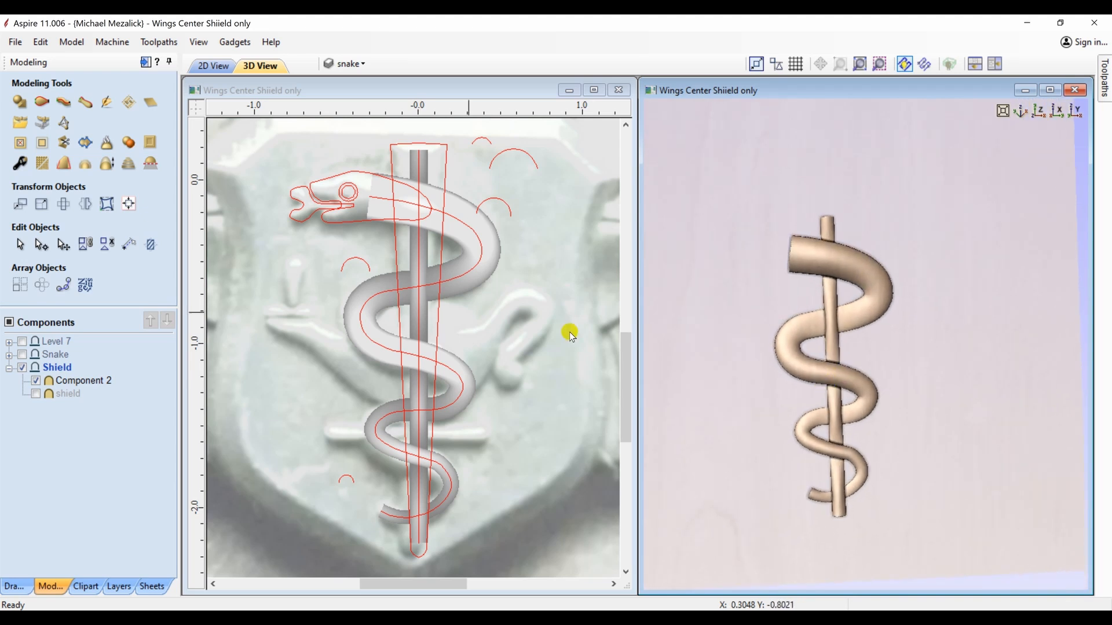
# Step: Create a rounded shape from the tapered staff outline with merge mode, no height limit and a 43.2 degree angle
pyautogui.click(447, 169)
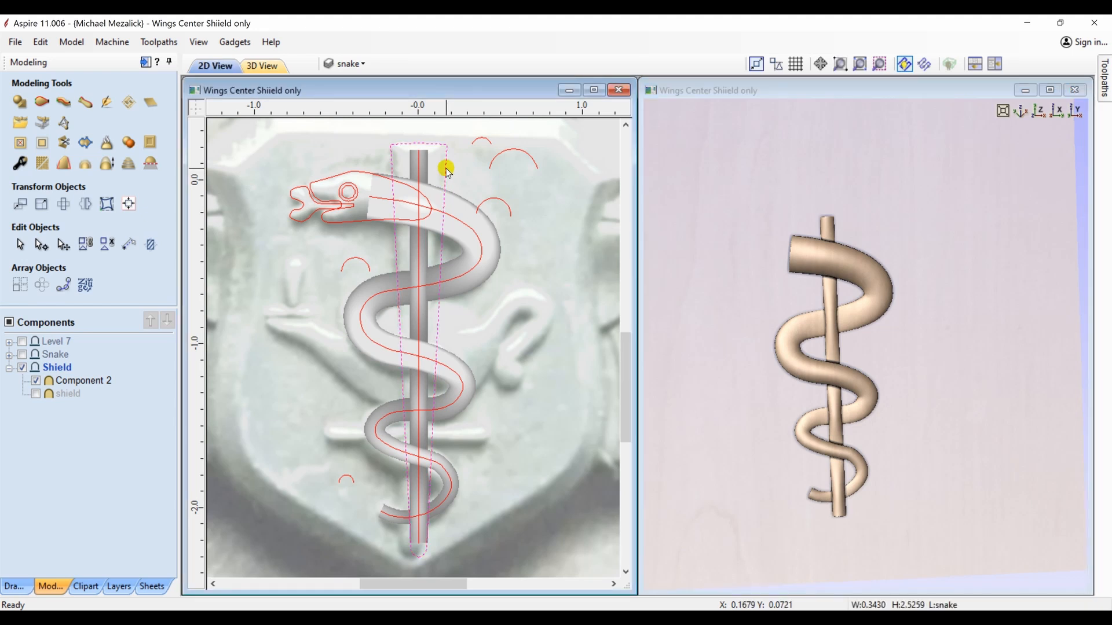
pyautogui.click(21, 103)
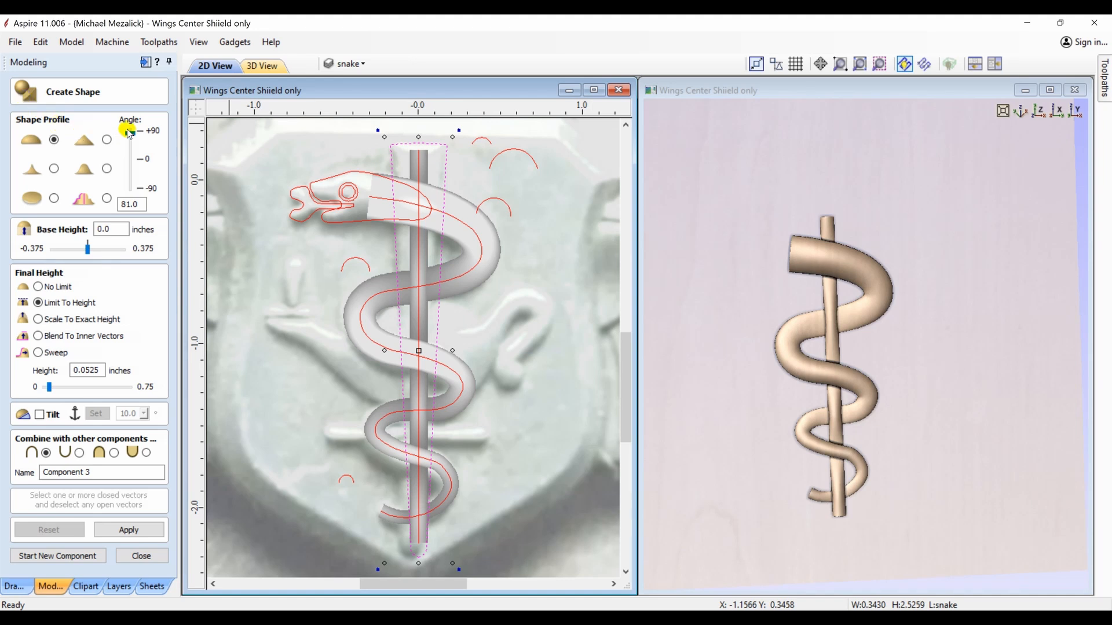
pyautogui.moveTo(130, 133); pyautogui.dragTo(134, 153)
pyautogui.click(114, 453)
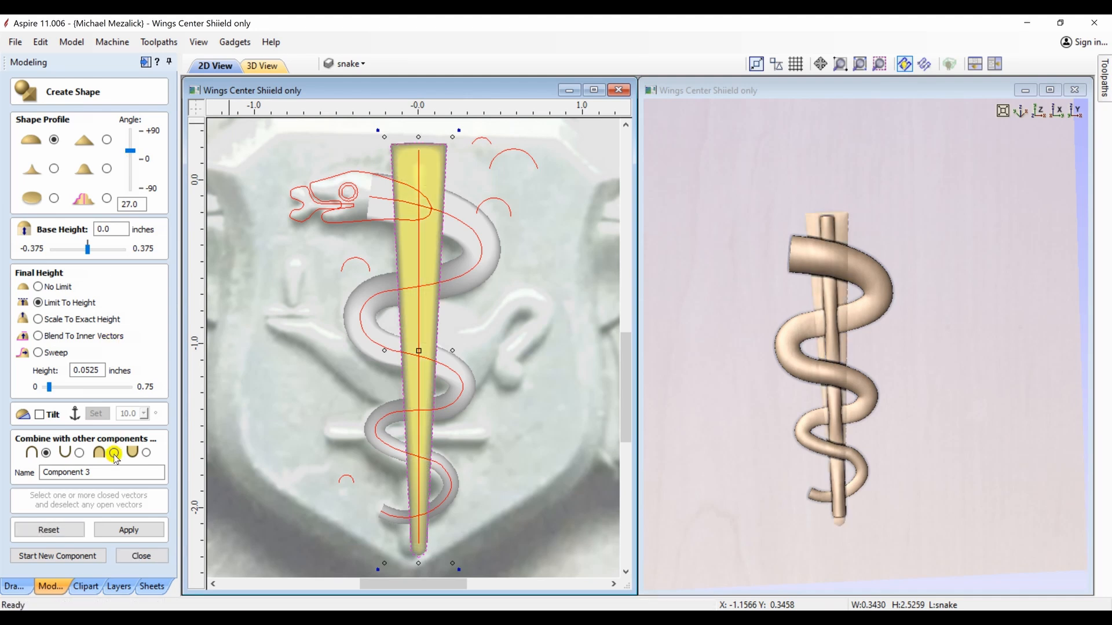
pyautogui.click(114, 453)
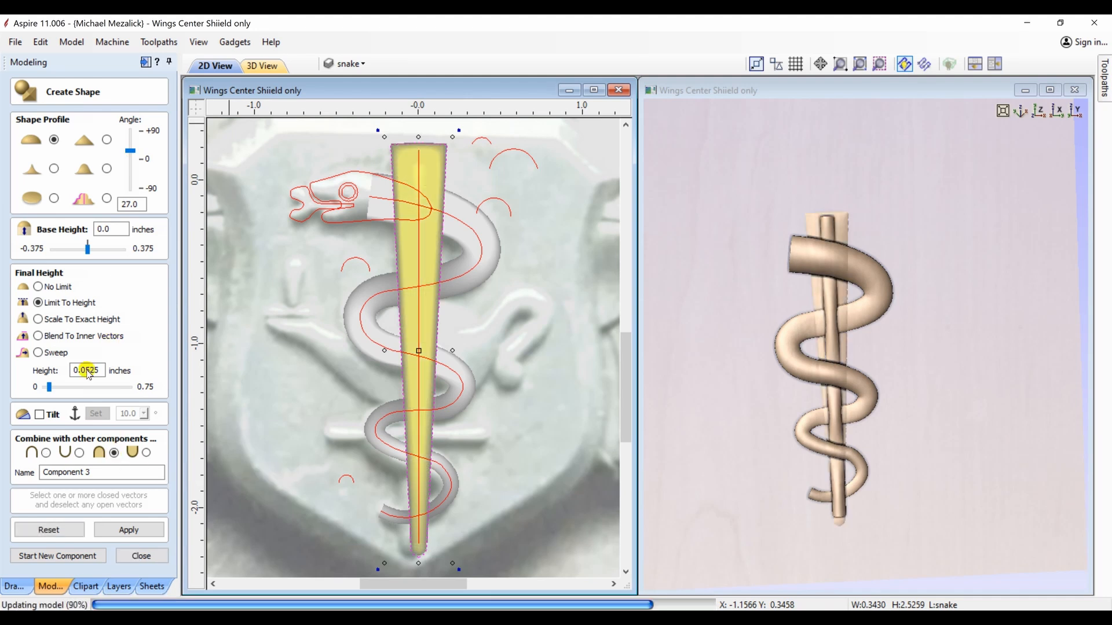
pyautogui.click(39, 287)
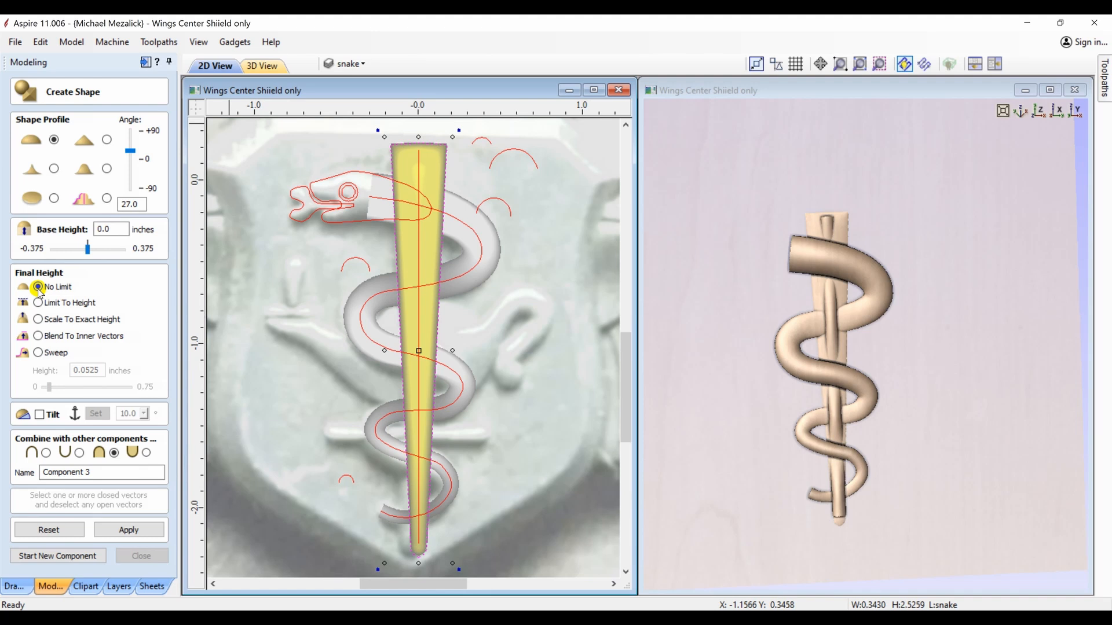
pyautogui.click(130, 148)
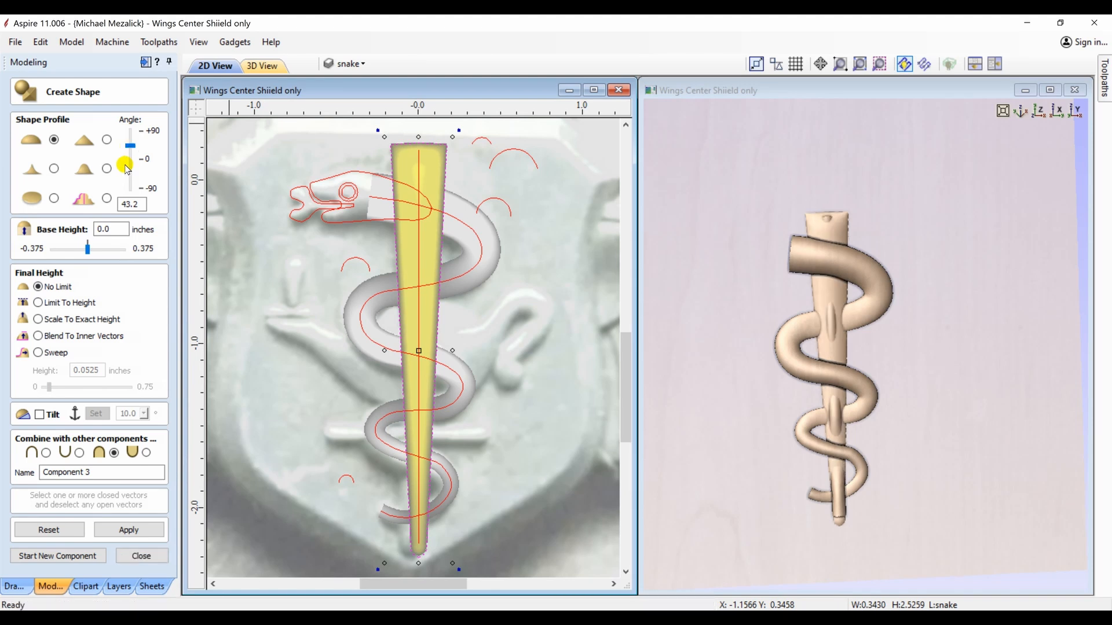
# Step: Set the tapered staff shape's base height to 0.045 inches, check it in 3D and finish the component
pyautogui.moveTo(87, 250); pyautogui.dragTo(90, 253)
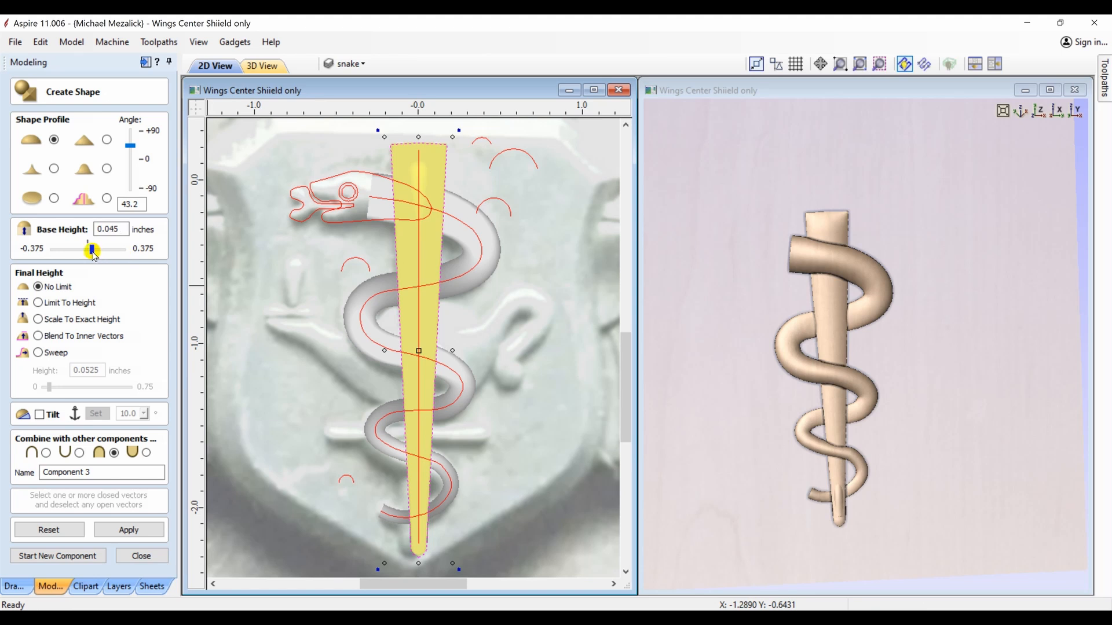
pyautogui.moveTo(92, 251); pyautogui.dragTo(92, 252)
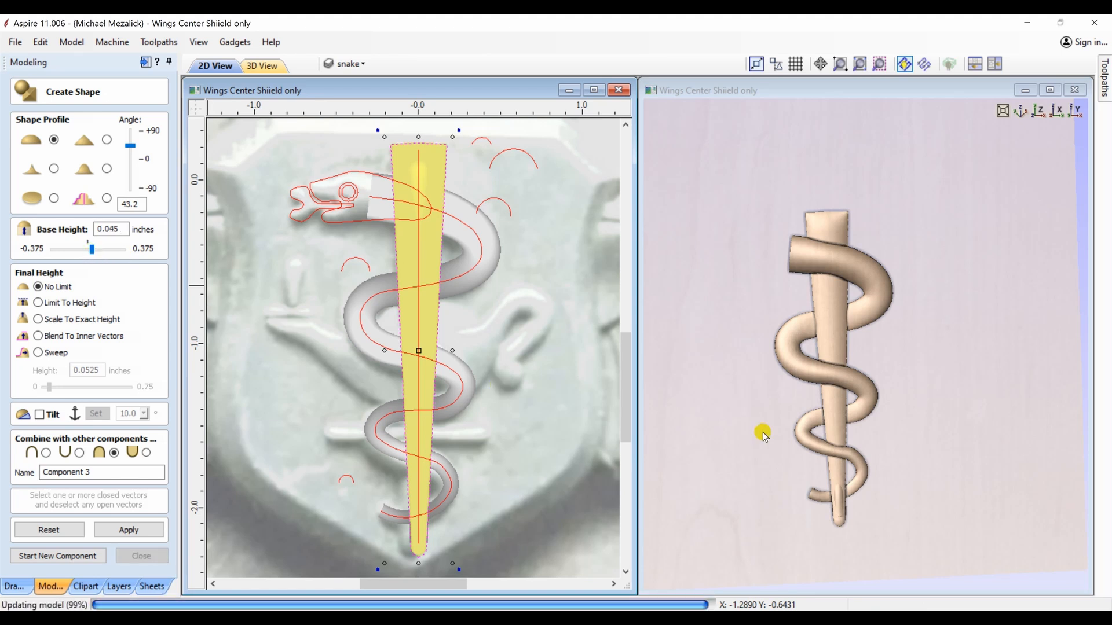
pyautogui.click(775, 478)
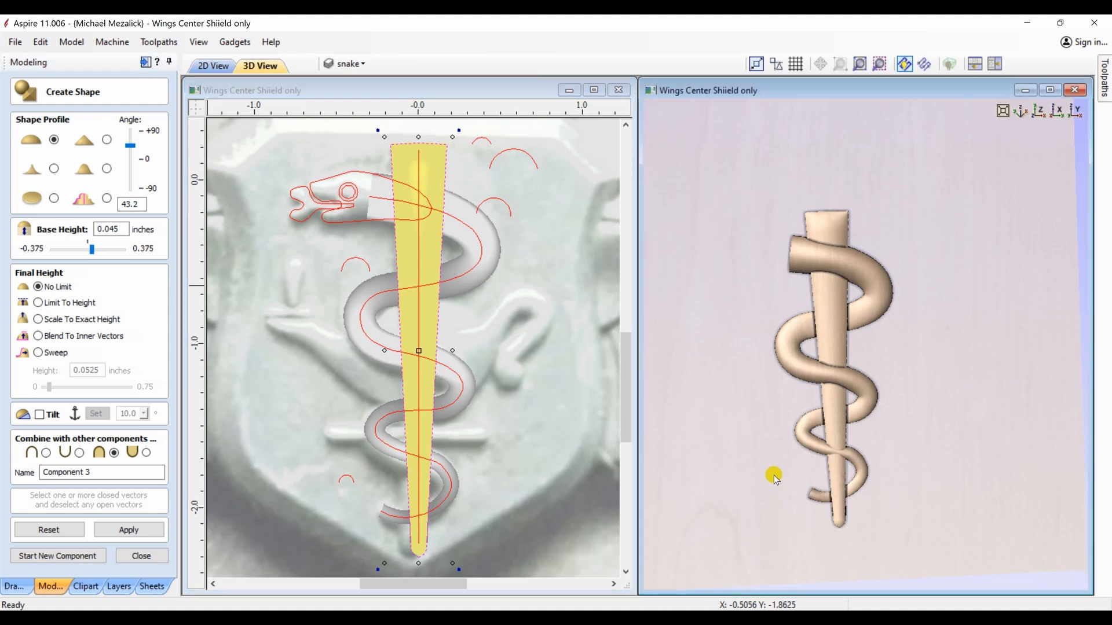
pyautogui.moveTo(775, 478); pyautogui.dragTo(765, 429)
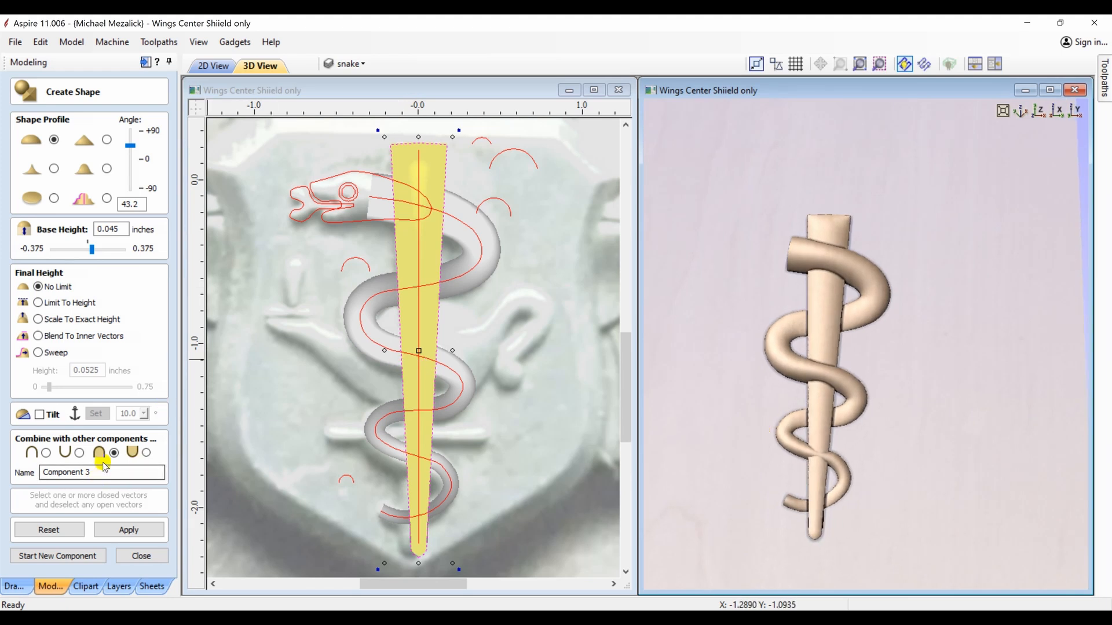
pyautogui.click(120, 530)
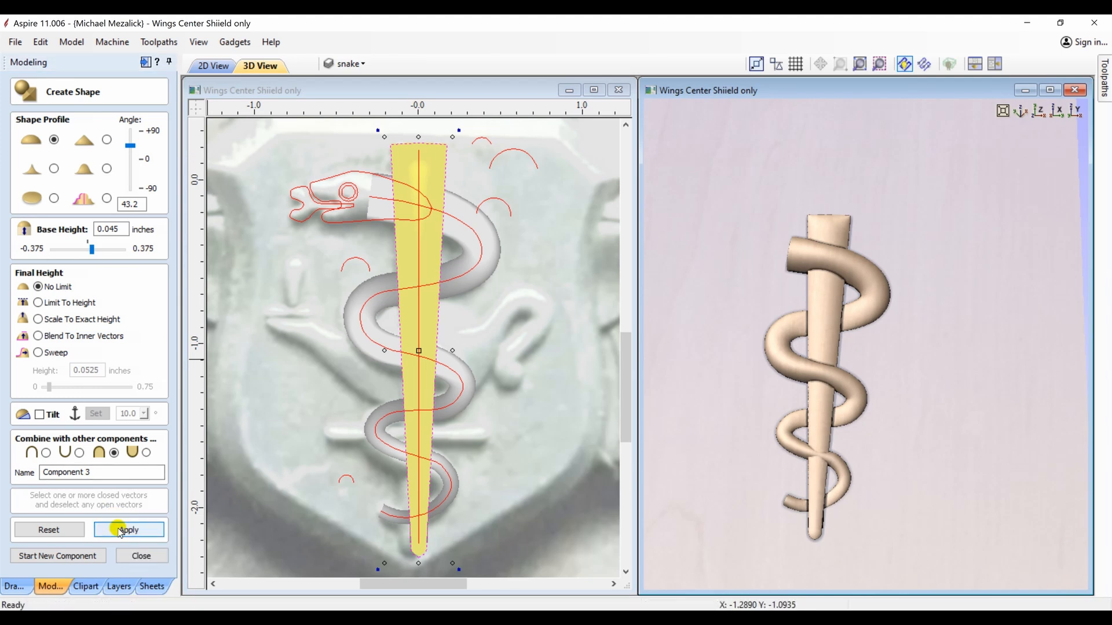
pyautogui.click(138, 555)
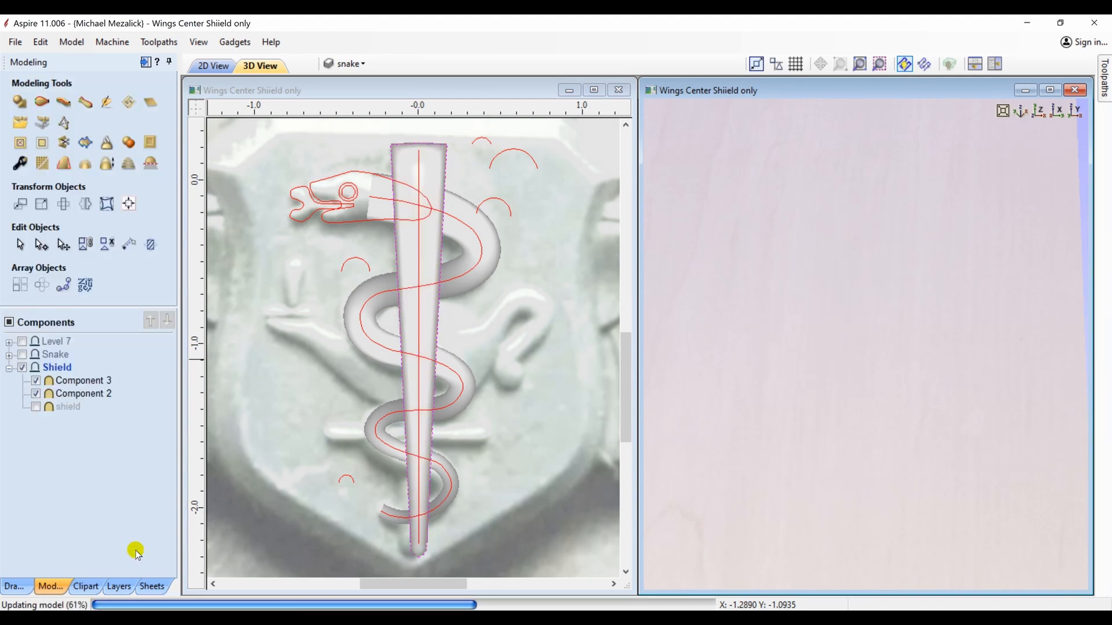
# Step: Set the woven snake component's base height to 0.0075 inches and check in 3D how it clears the staff
pyautogui.click(84, 394)
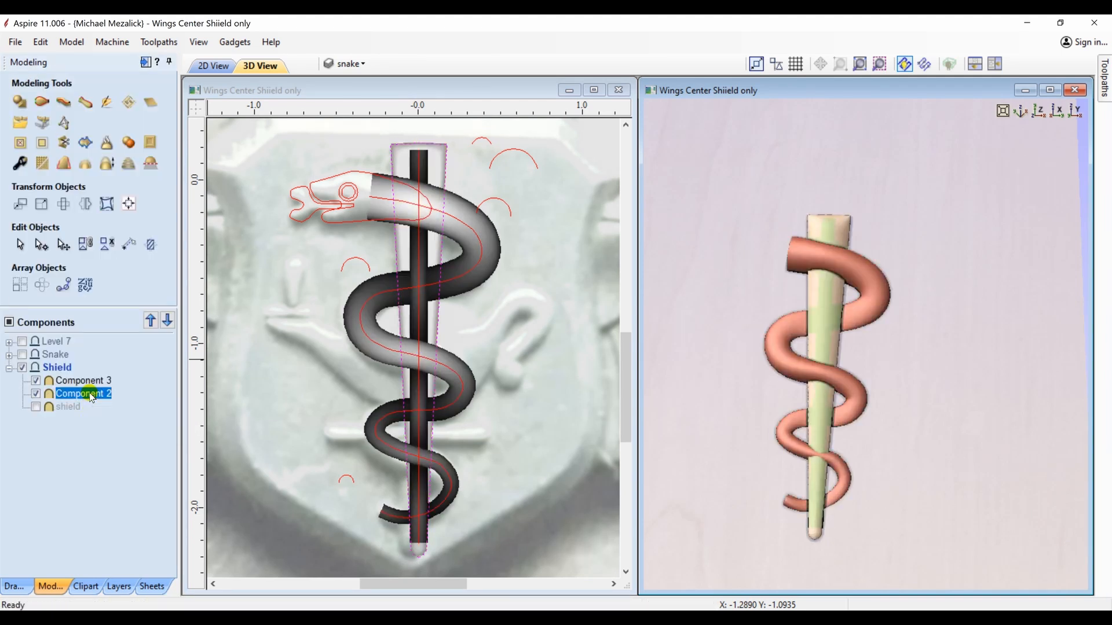
pyautogui.click(20, 163)
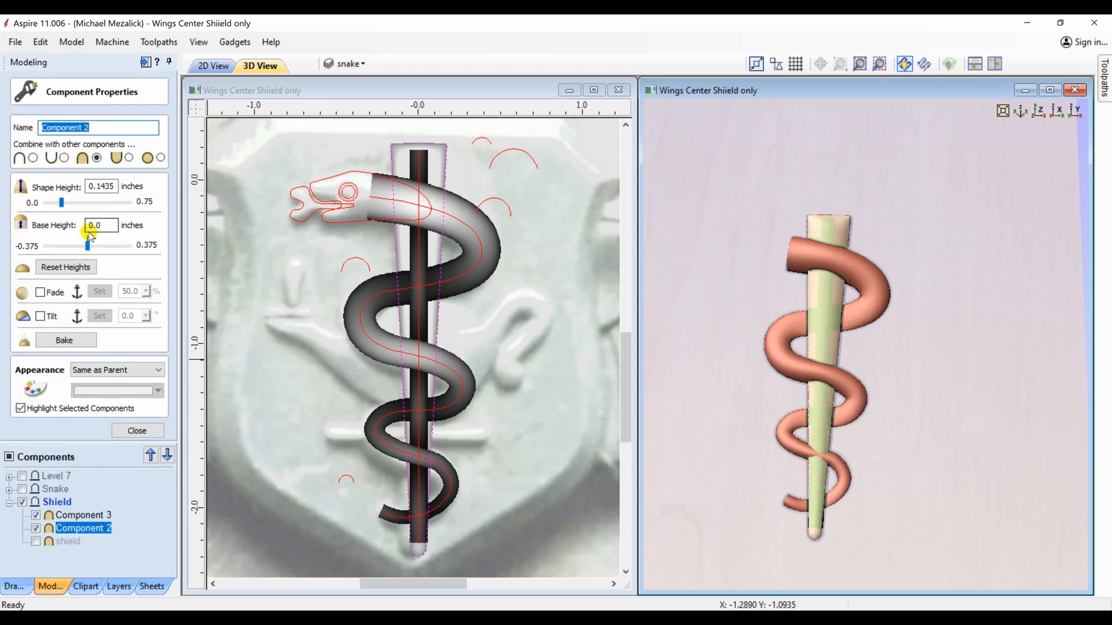
pyautogui.click(88, 246)
pyautogui.moveTo(89, 246); pyautogui.dragTo(90, 246)
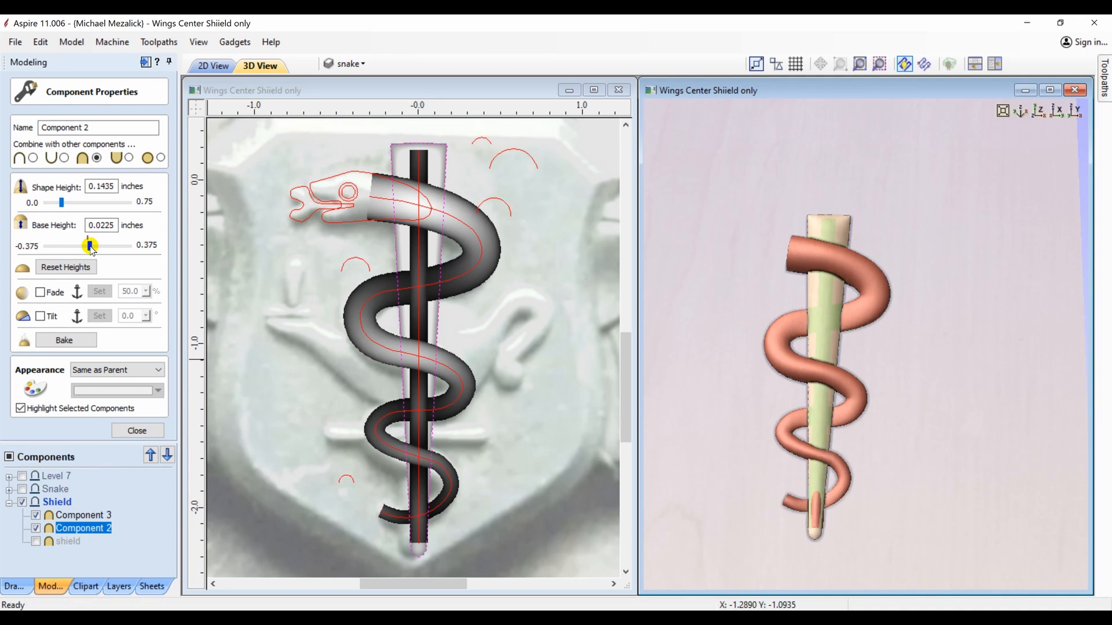
pyautogui.moveTo(91, 249); pyautogui.dragTo(90, 250)
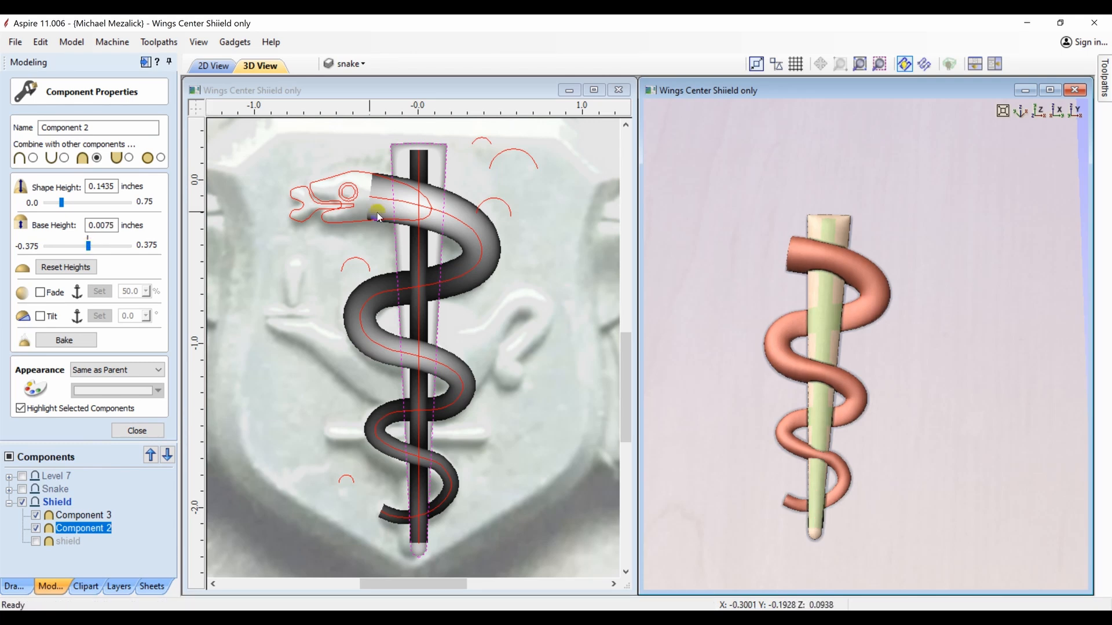
pyautogui.moveTo(747, 449)
pyautogui.mouseDown()
pyautogui.moveTo(816, 378)
pyautogui.moveTo(751, 443)
pyautogui.mouseUp()
pyautogui.moveTo(754, 458); pyautogui.dragTo(756, 470)
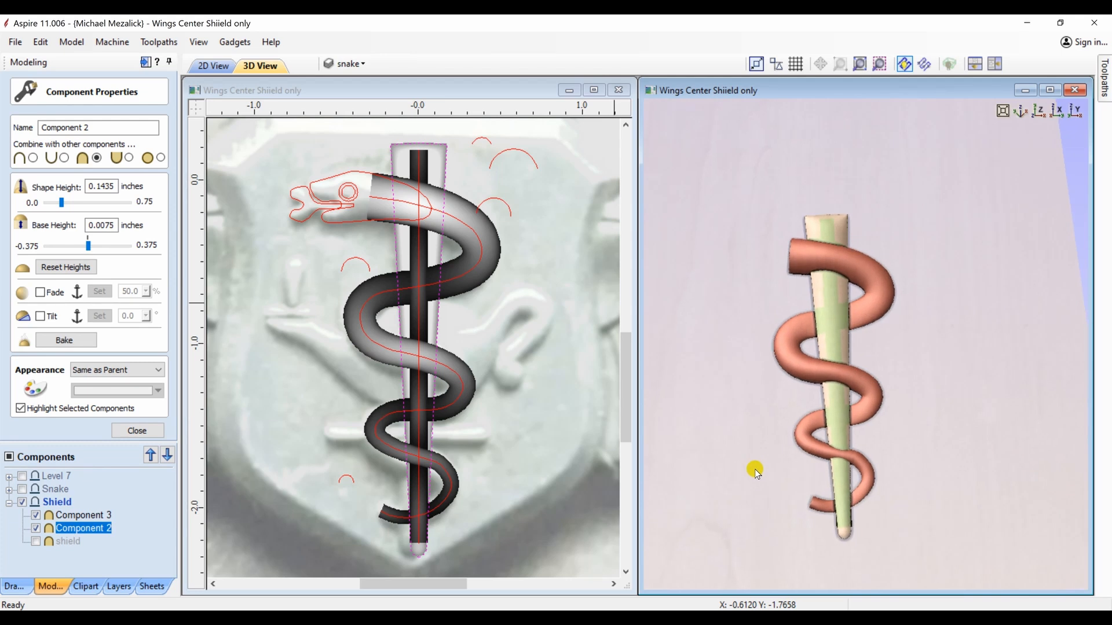
pyautogui.click(1039, 110)
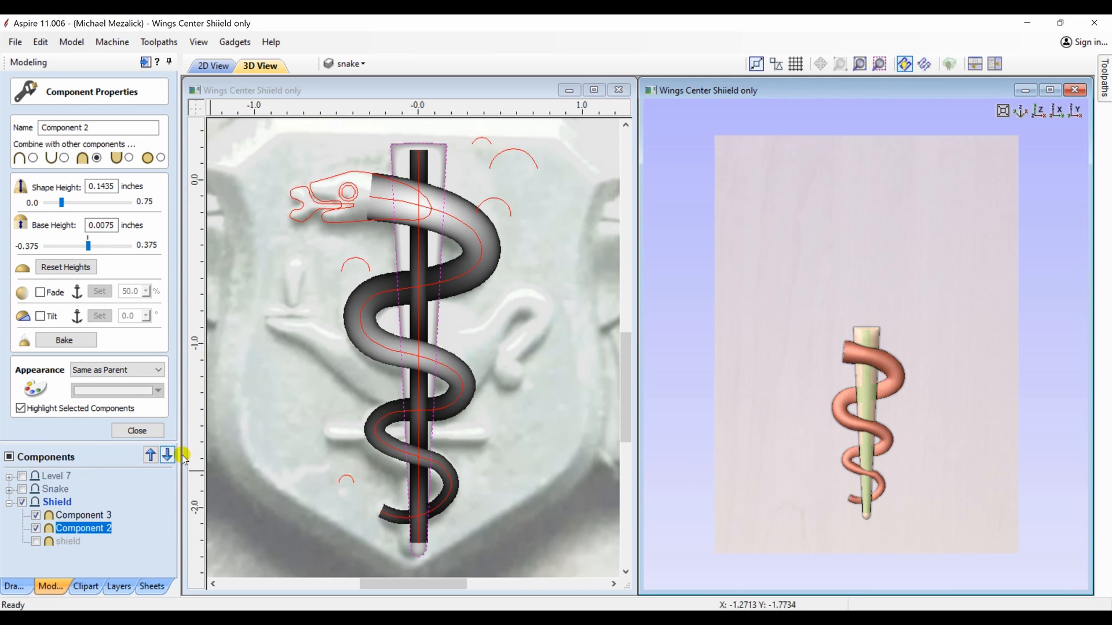
pyautogui.click(139, 431)
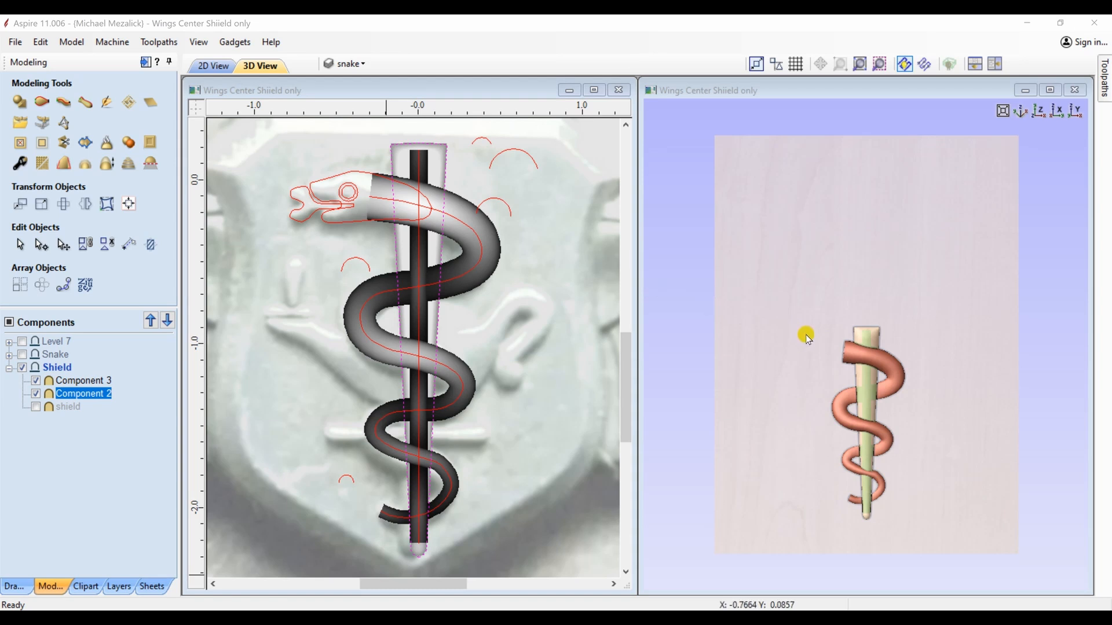
# Step: Create a rounded shape from the snake's head outline using merge mode and no height limit
pyautogui.moveTo(802, 333)
pyautogui.mouseDown()
pyautogui.moveTo(819, 307)
pyautogui.moveTo(809, 348)
pyautogui.mouseUp()
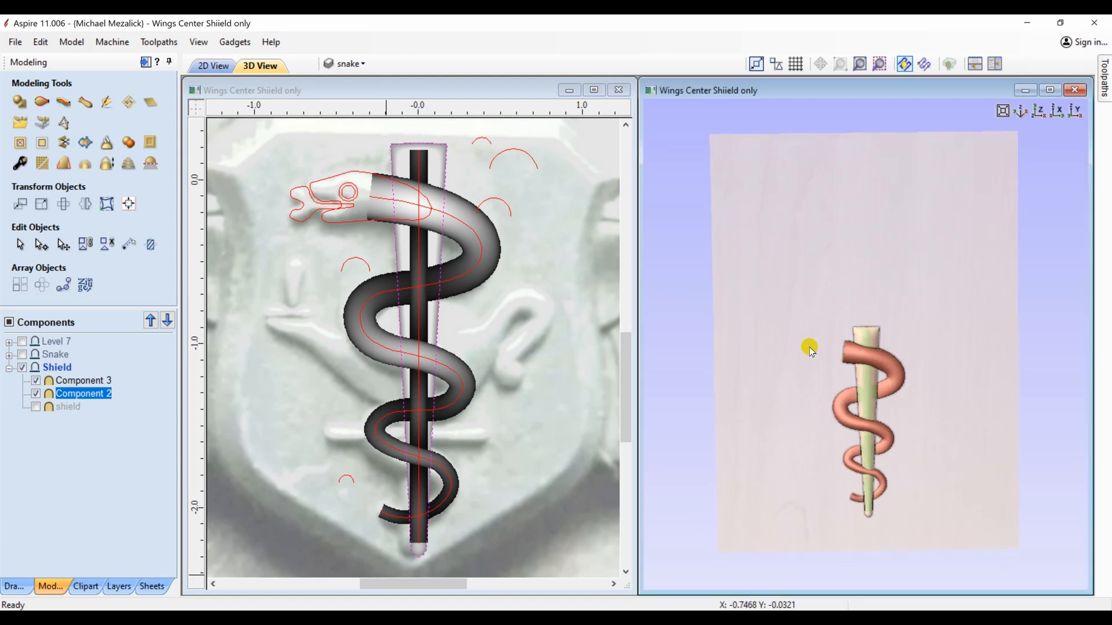
pyautogui.moveTo(809, 347); pyautogui.dragTo(864, 276, button='right')
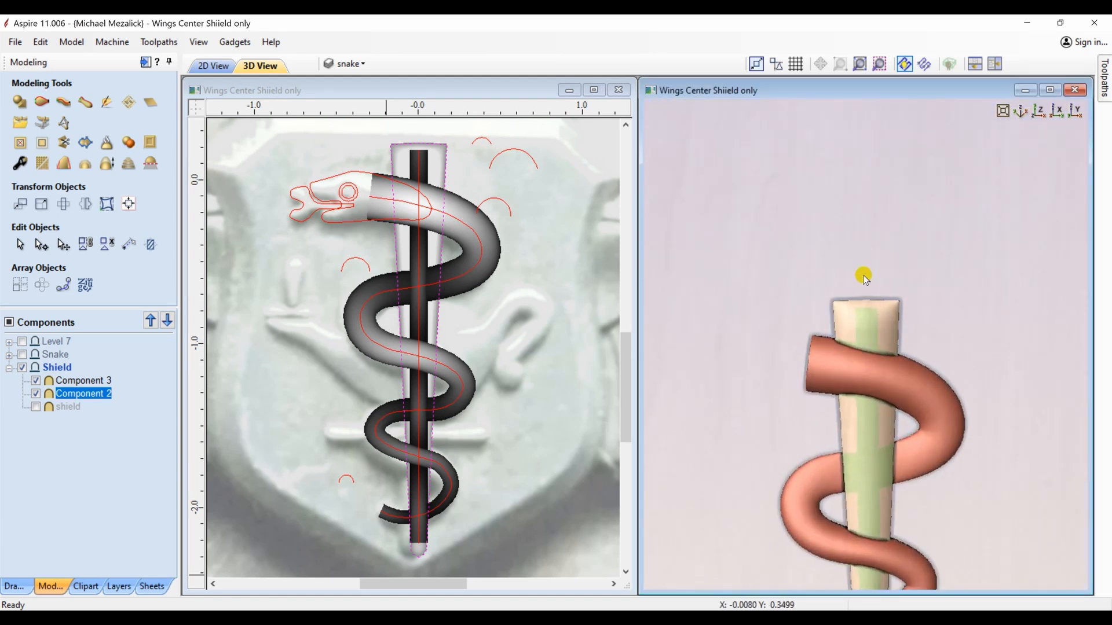
pyautogui.moveTo(864, 275); pyautogui.dragTo(870, 109, button='middle')
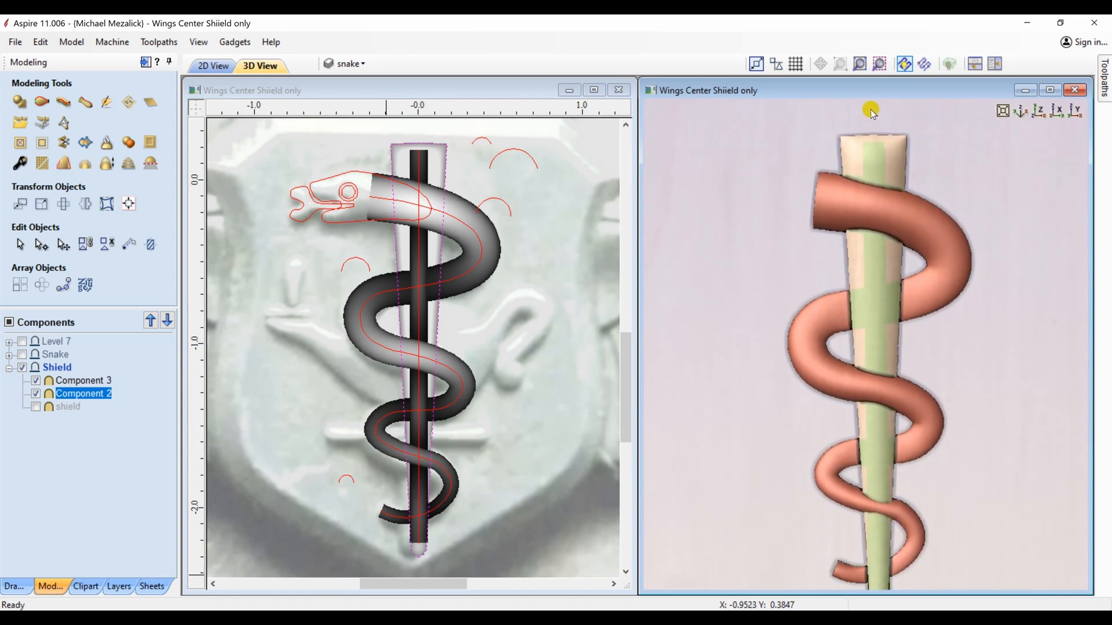
pyautogui.click(427, 202)
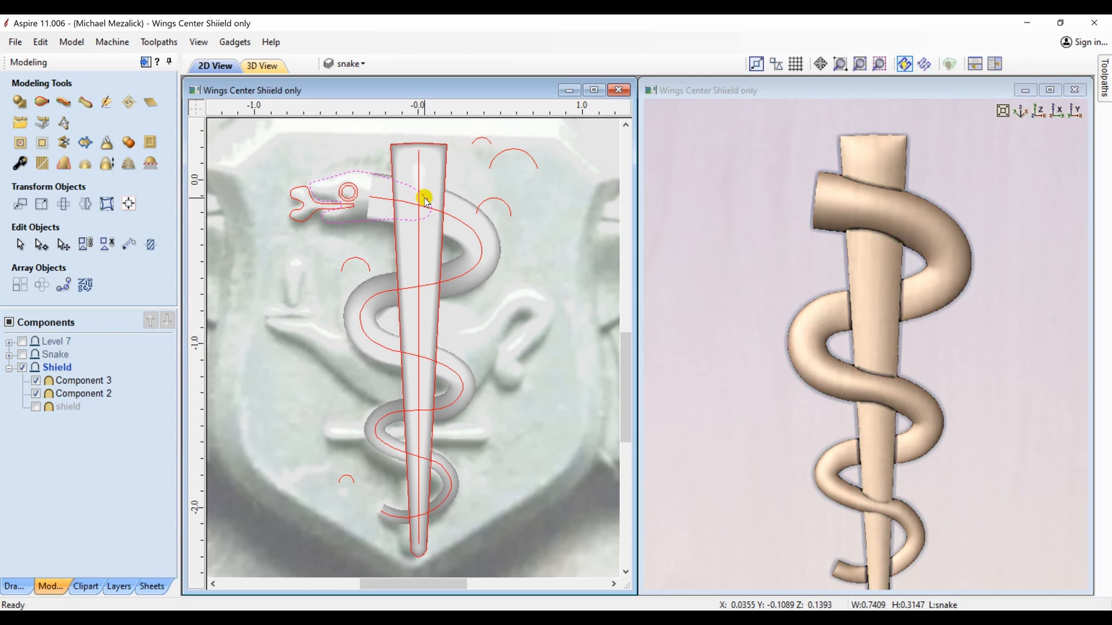
pyautogui.click(18, 103)
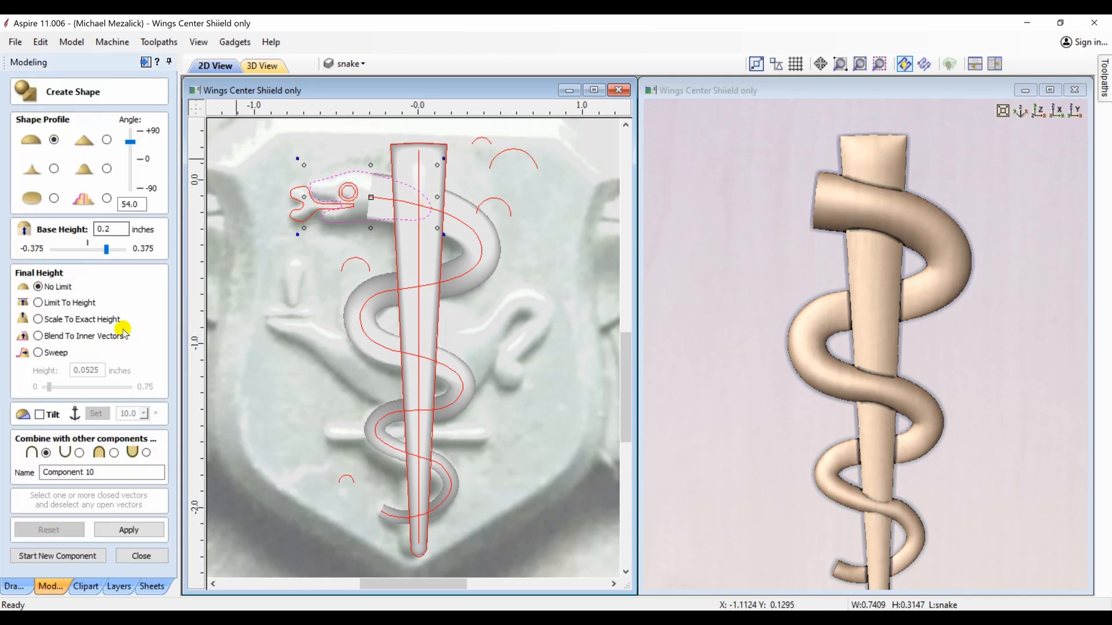
pyautogui.click(115, 452)
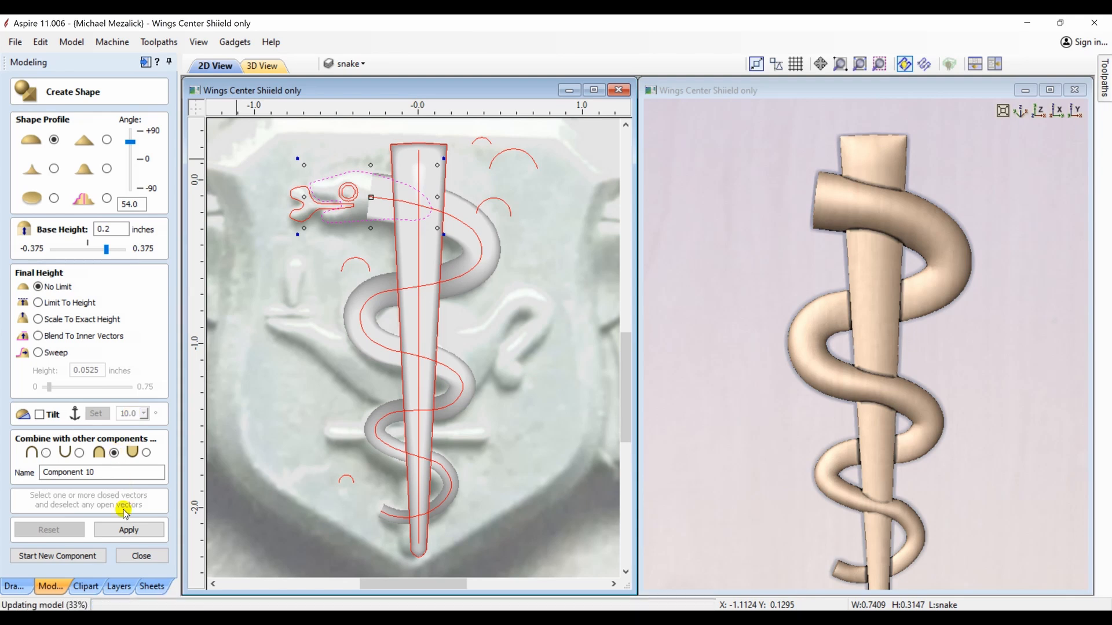
pyautogui.click(126, 529)
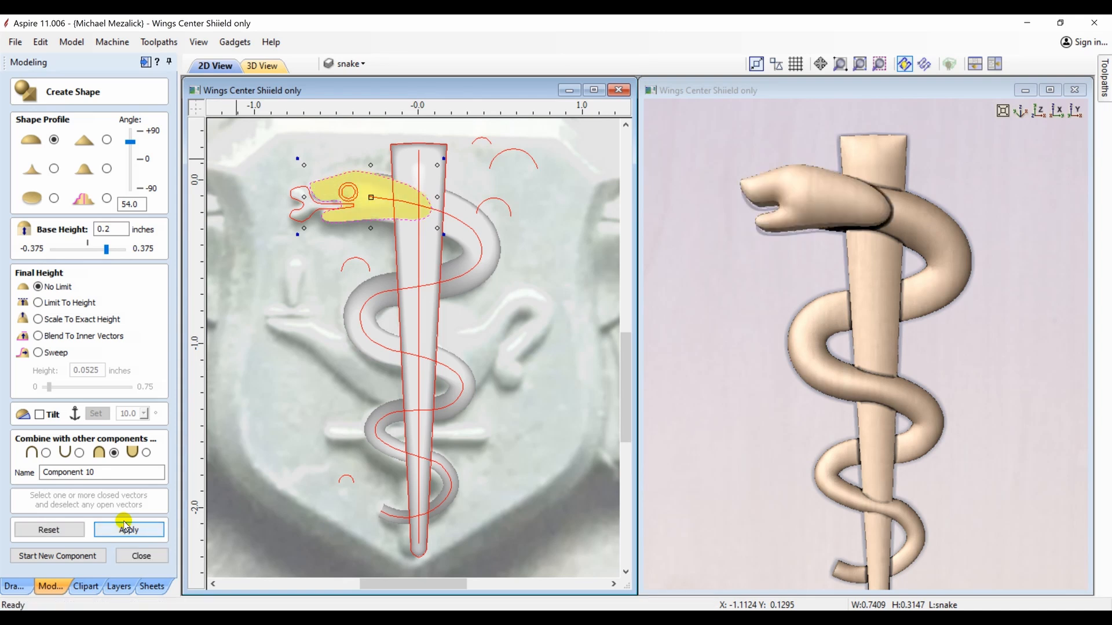
# Step: Inspect the snake's head in 3D and set its base height to 0.0 inches
pyautogui.click(770, 311)
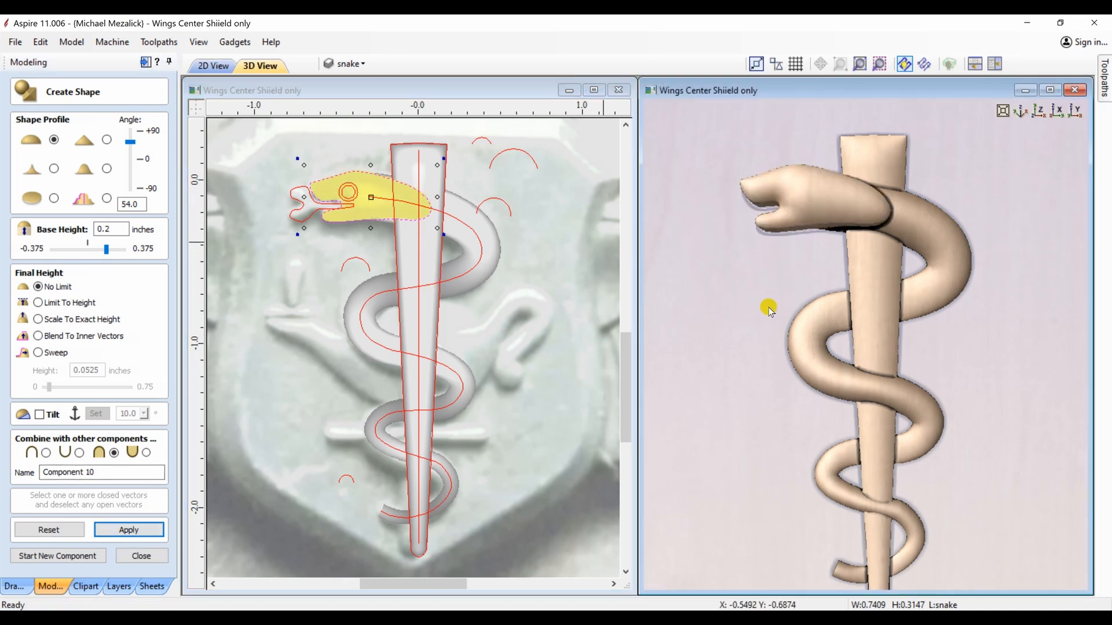
pyautogui.moveTo(769, 309); pyautogui.dragTo(793, 214)
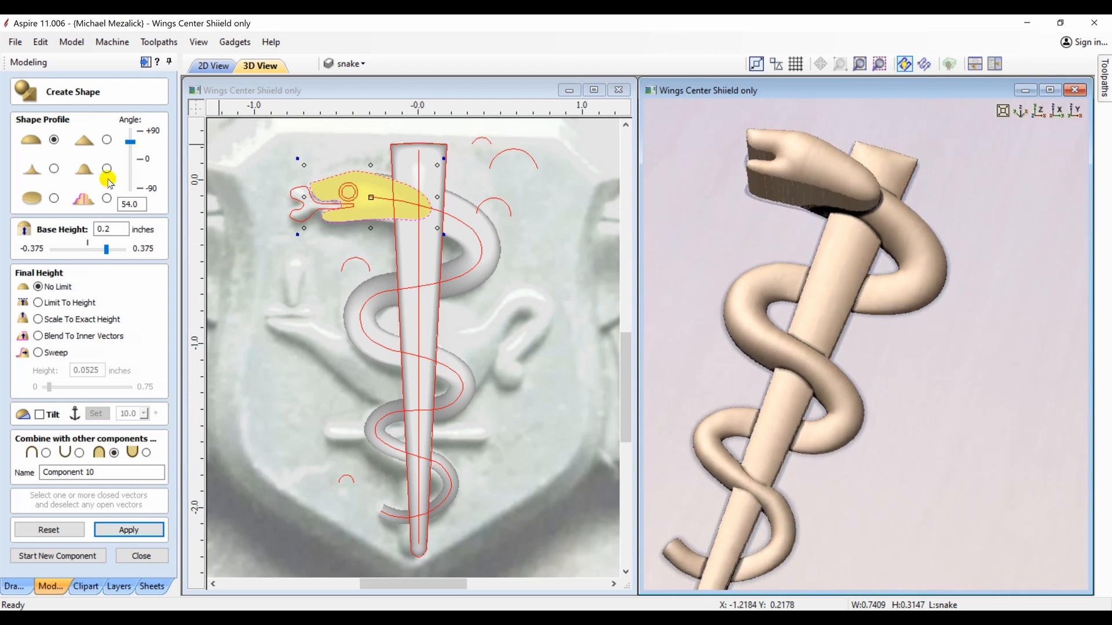
pyautogui.click(90, 246)
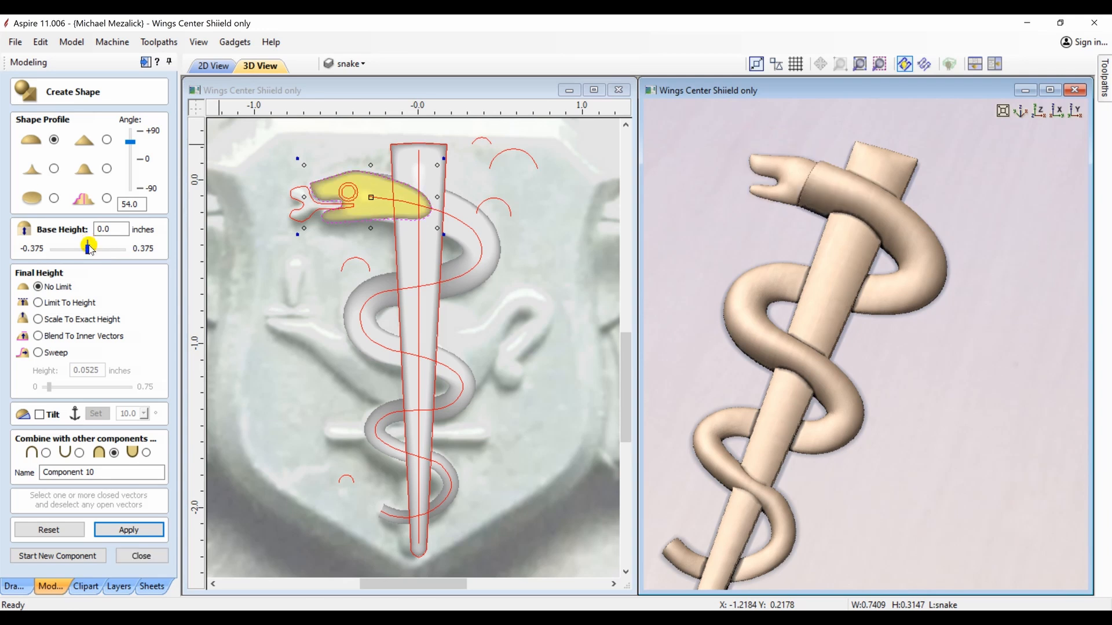
# Step: Set the snake head's base height to 0.0975 inches, check it in 3D and finish the component
pyautogui.moveTo(90, 247); pyautogui.dragTo(92, 246)
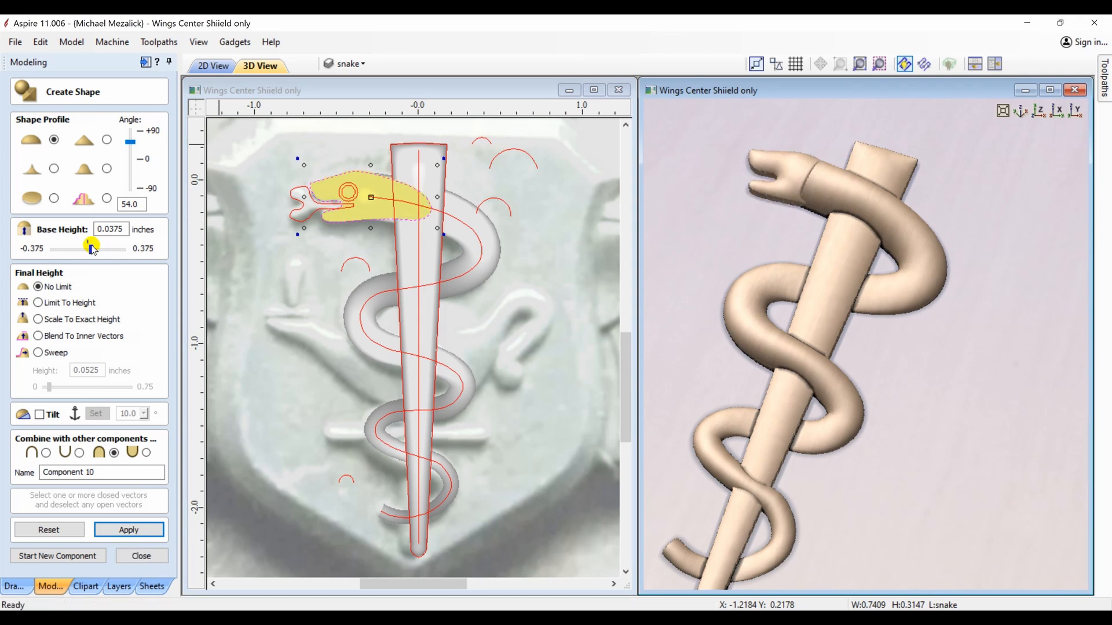
pyautogui.click(98, 248)
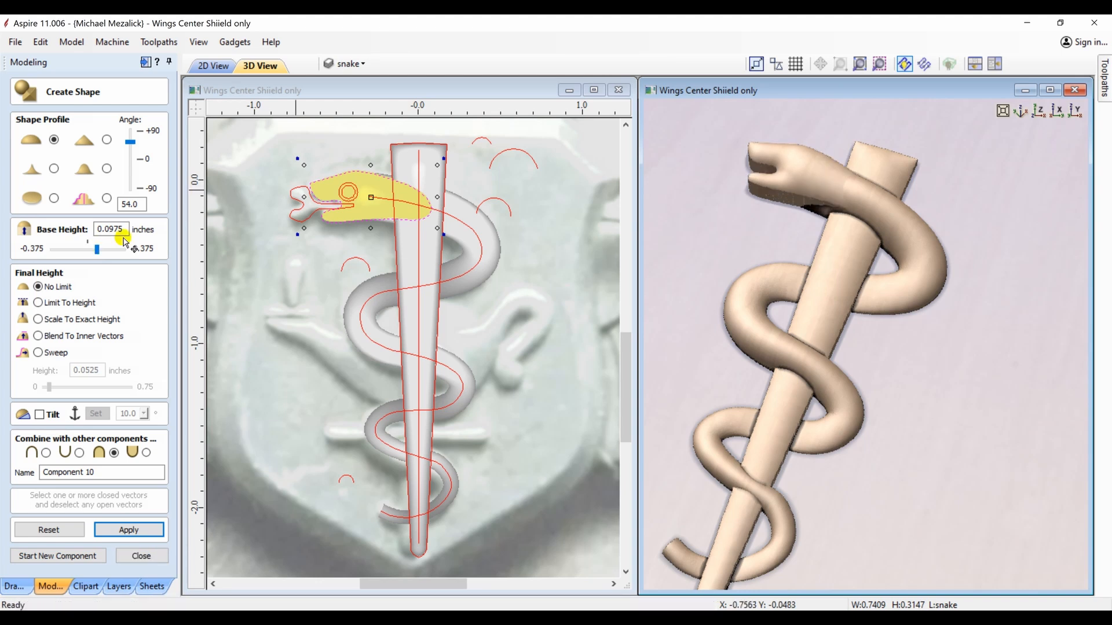
pyautogui.moveTo(717, 222); pyautogui.dragTo(742, 313)
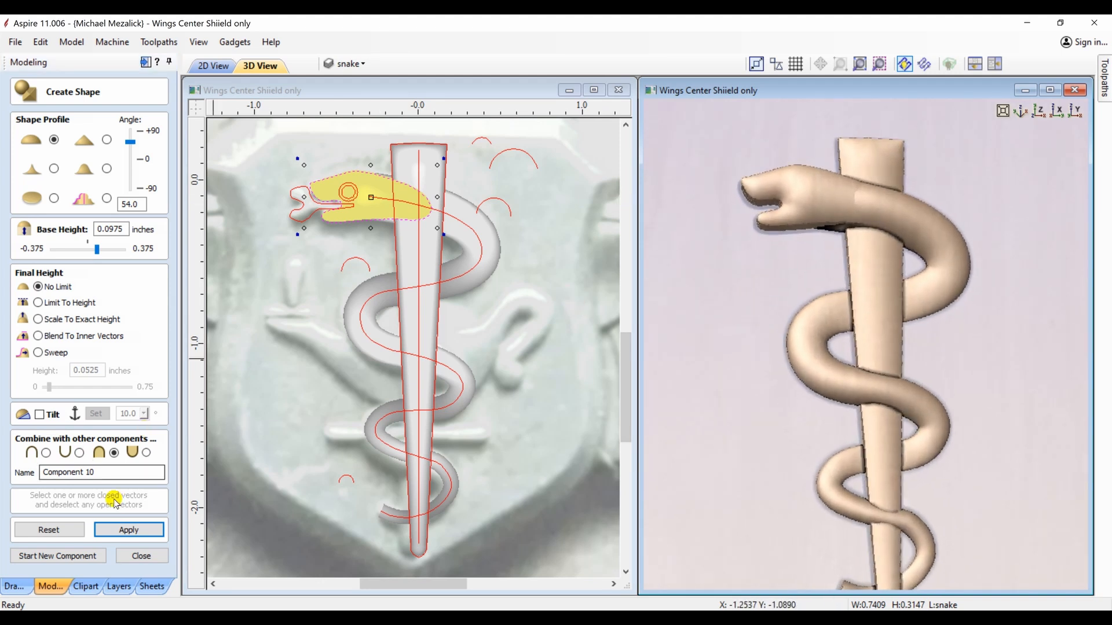
pyautogui.click(80, 557)
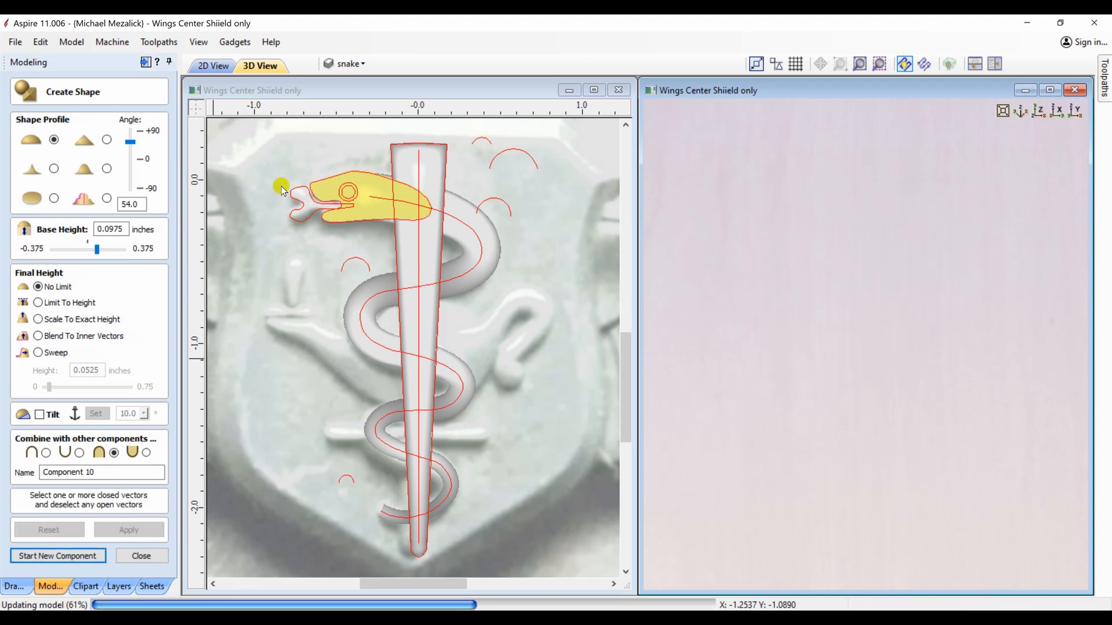
# Step: Create a recessed eye socket from the snake's outer eye circle at -39.6 degrees with base height 0.0, no limit and add mode
pyautogui.click(356, 199)
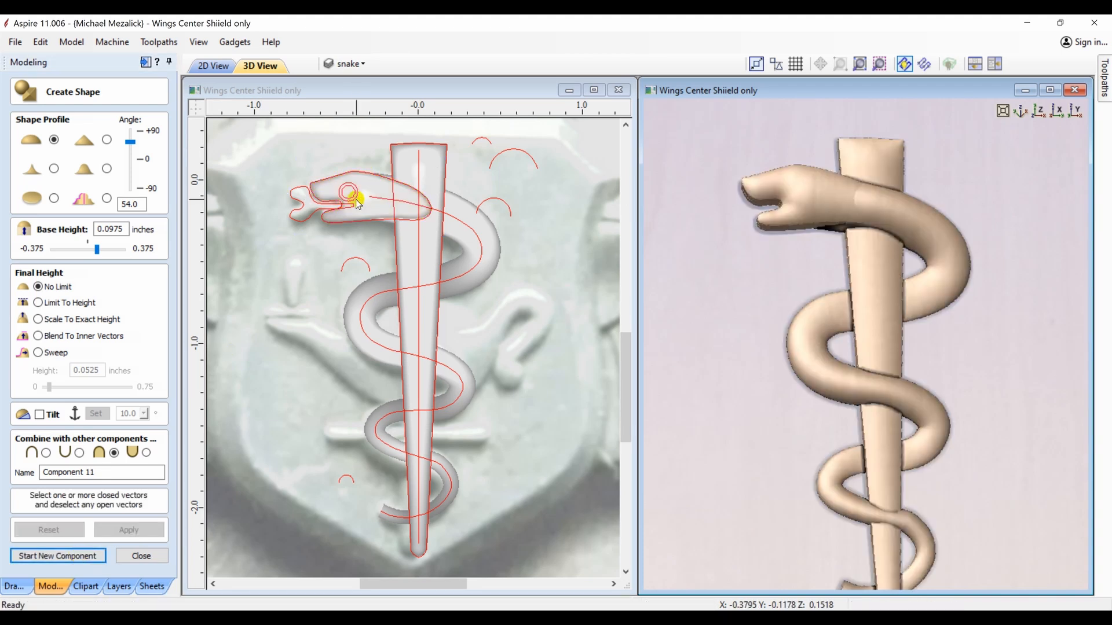
pyautogui.click(356, 199)
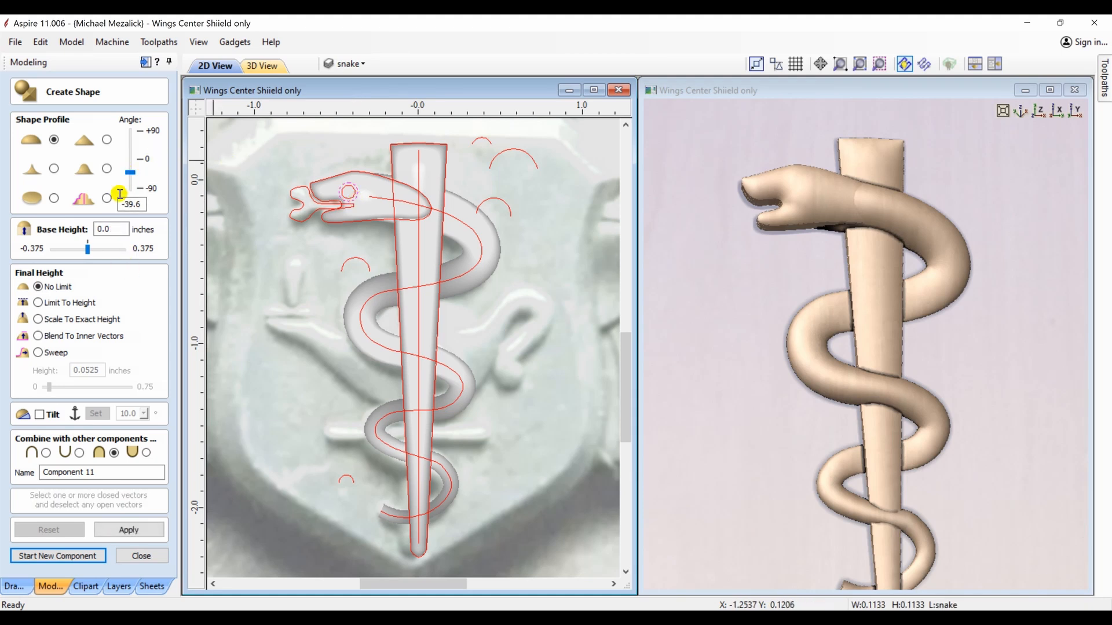
pyautogui.click(120, 530)
pyautogui.click(48, 453)
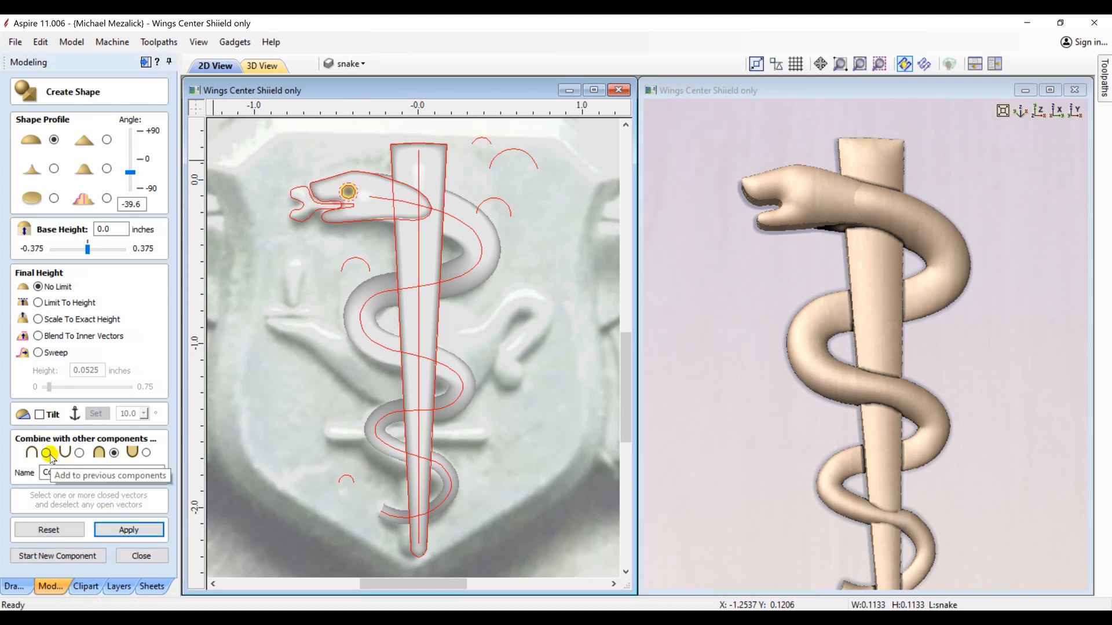
pyautogui.click(50, 455)
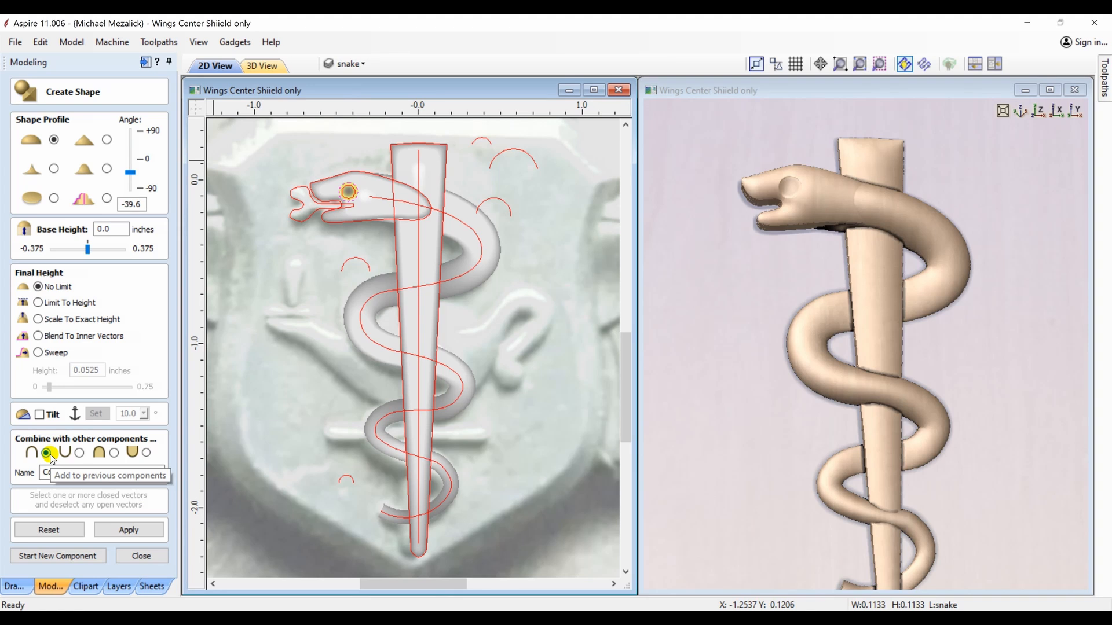
pyautogui.click(61, 556)
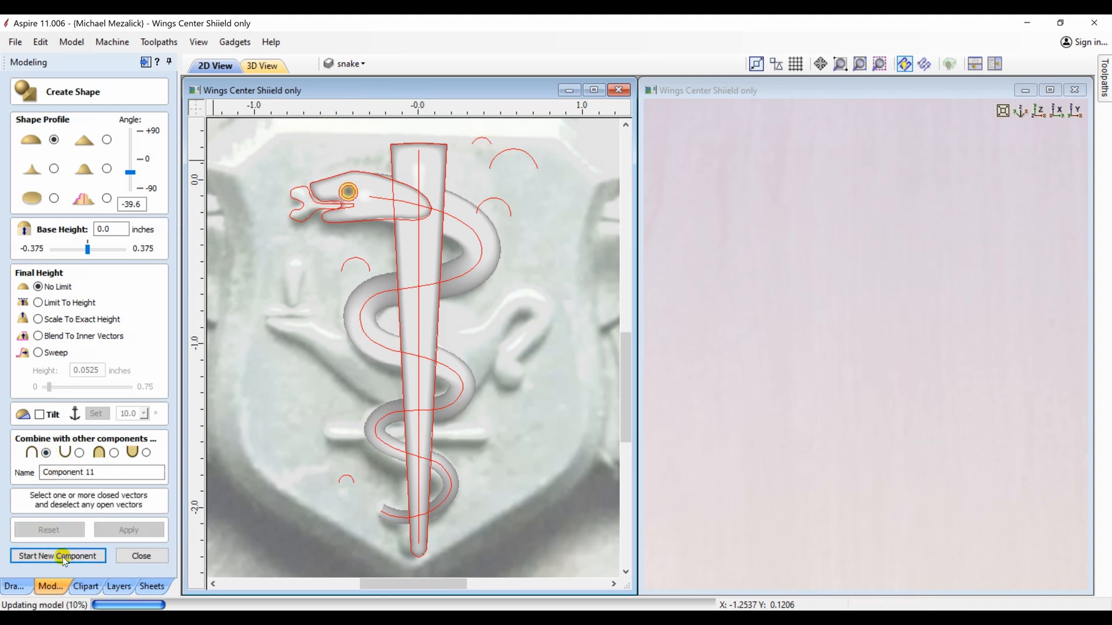
# Step: Create a rounded eyeball from the inner eye circle at 50.4 degrees with base height 0.0 and add mode, finishing the component
pyautogui.click(349, 193)
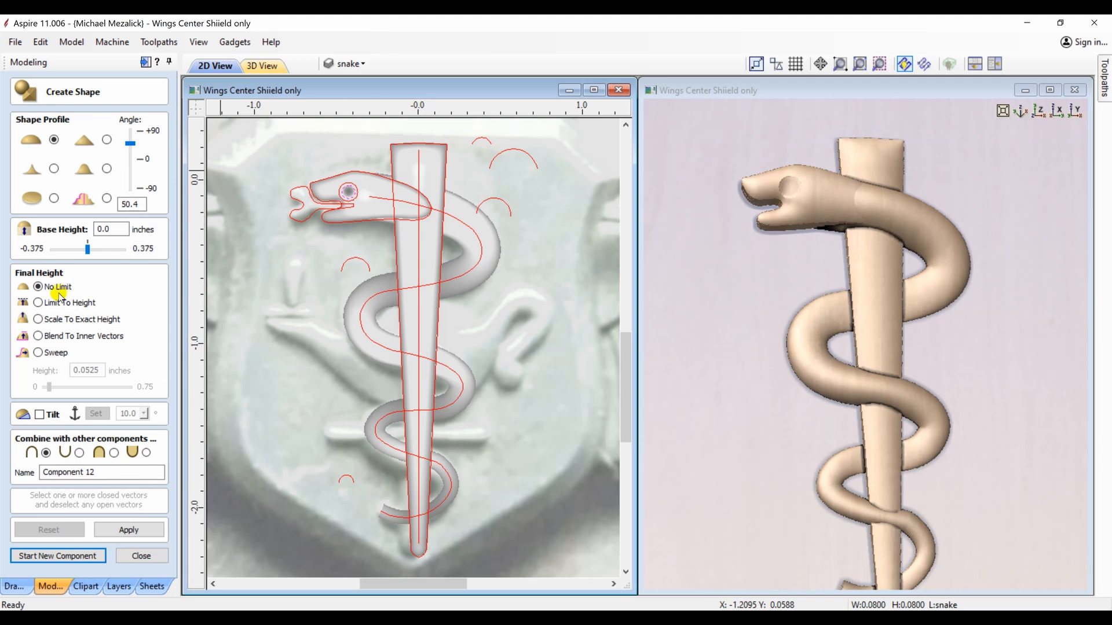
pyautogui.click(138, 530)
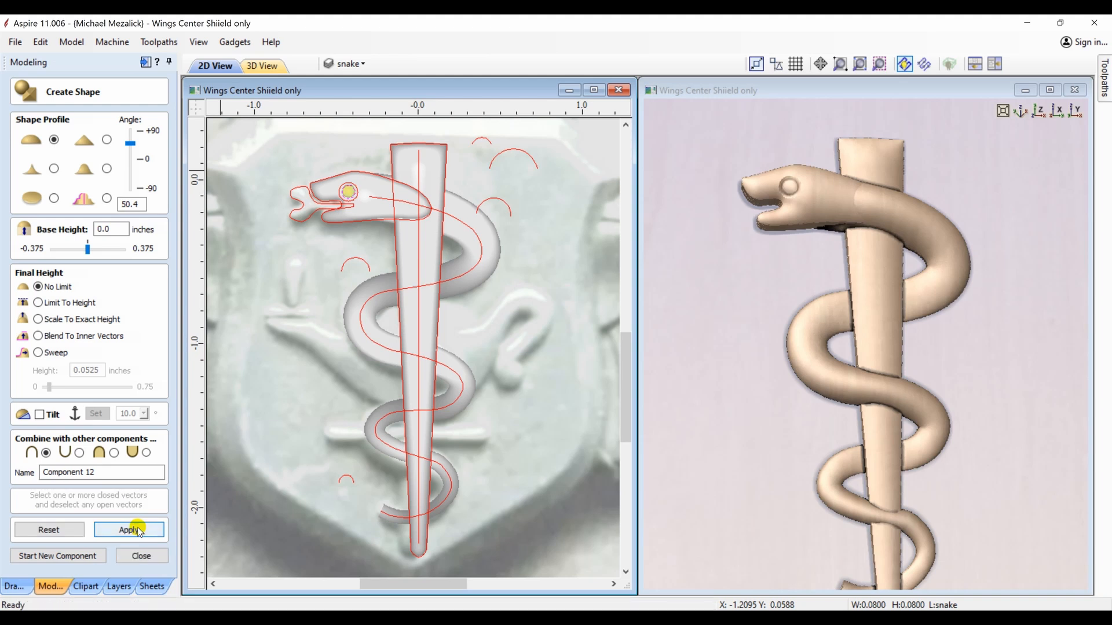
pyautogui.click(83, 557)
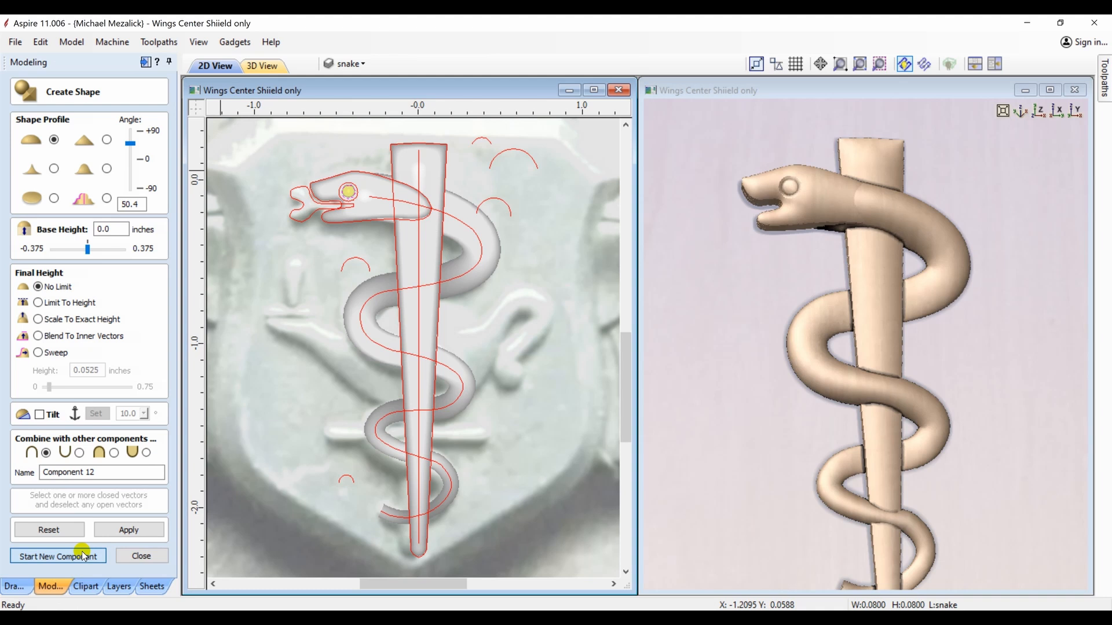
# Step: Create a rounded shape from the forked tongue outline at 63.0 degrees, base height 0.12, limited to 0.03 inches, in merge mode
pyautogui.click(294, 220)
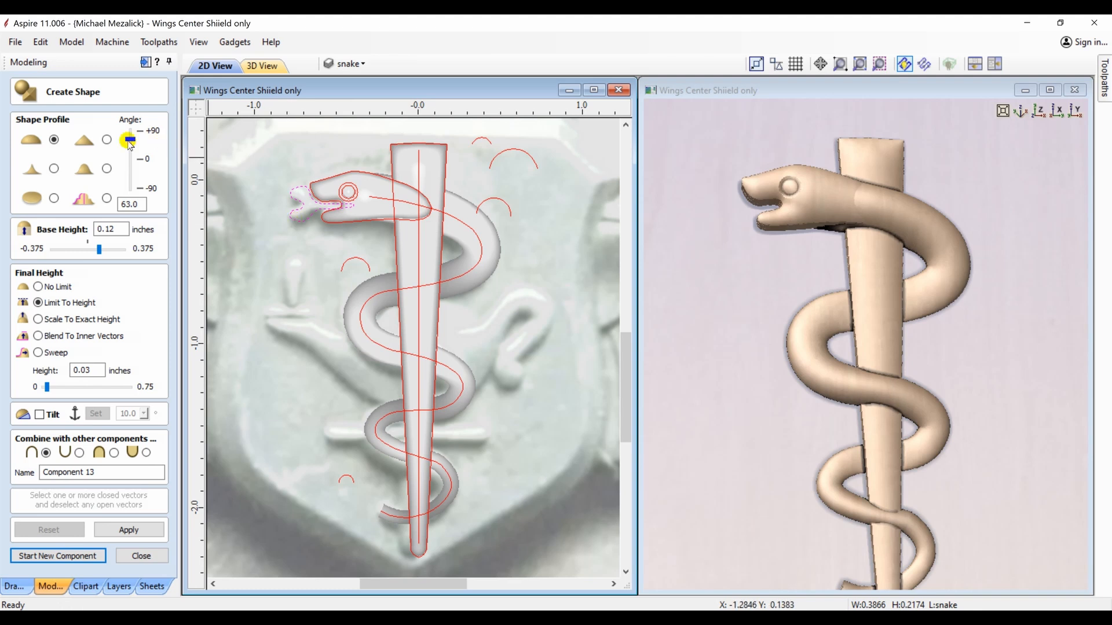
pyautogui.click(104, 230)
pyautogui.click(115, 454)
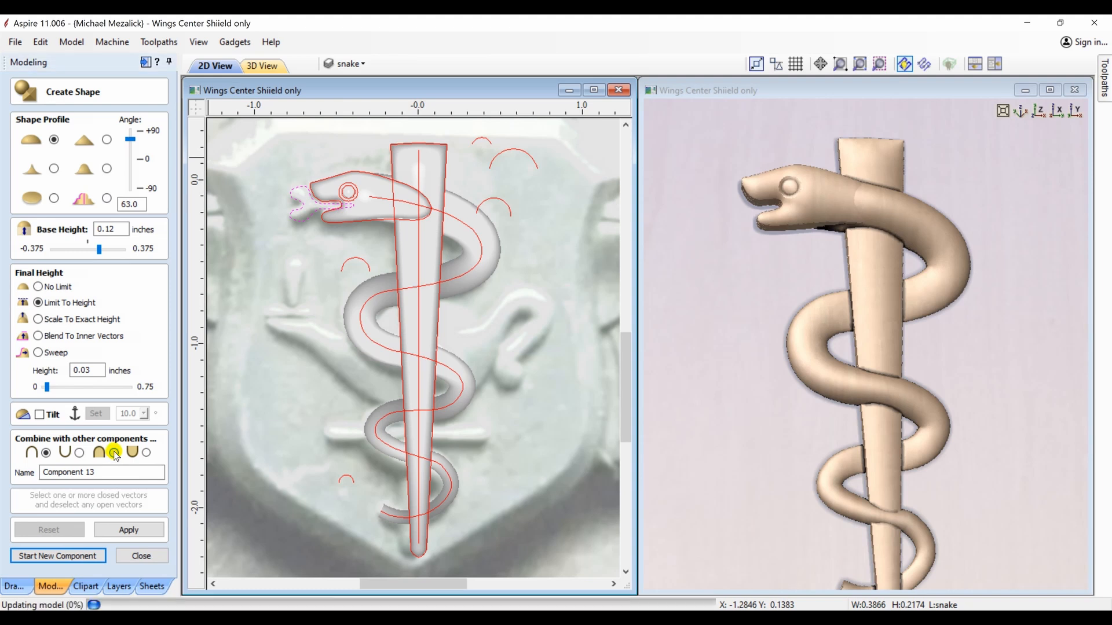
pyautogui.click(126, 530)
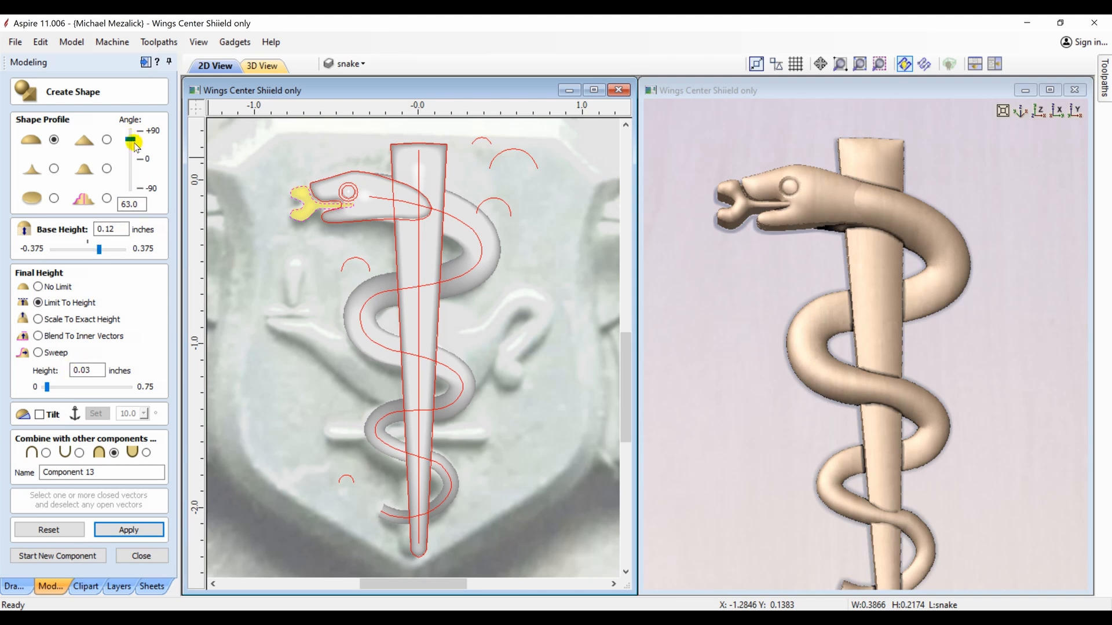
# Step: Set the tongue's angle to 43.2 degrees and base height to 0.0675 inches, check it from above and close Create Shape
pyautogui.moveTo(134, 145); pyautogui.dragTo(135, 149)
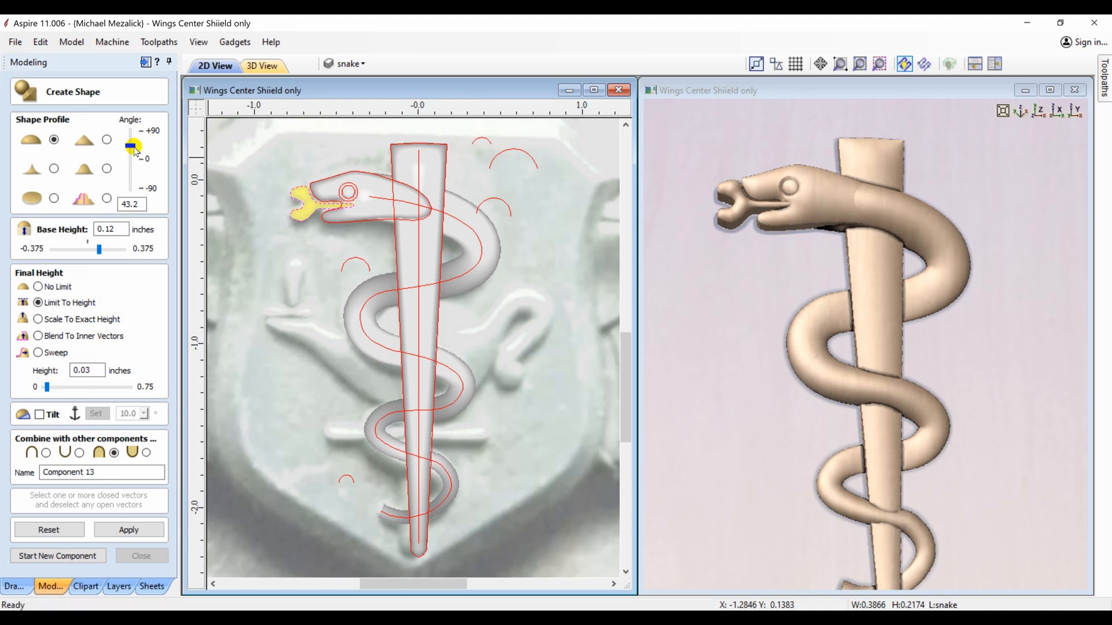
pyautogui.click(94, 250)
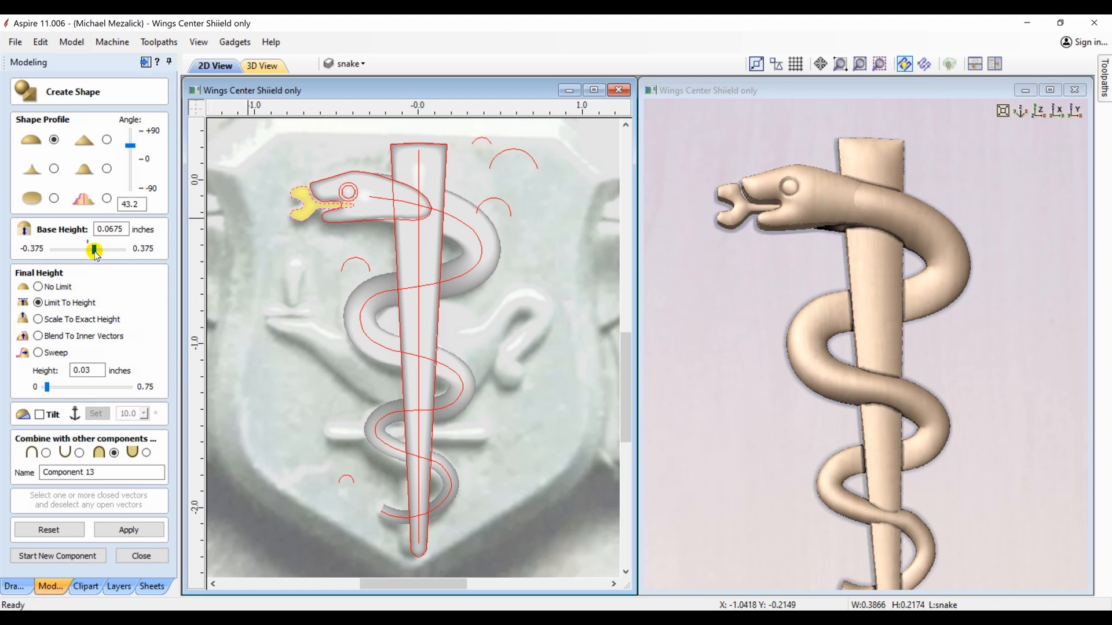
pyautogui.click(1041, 110)
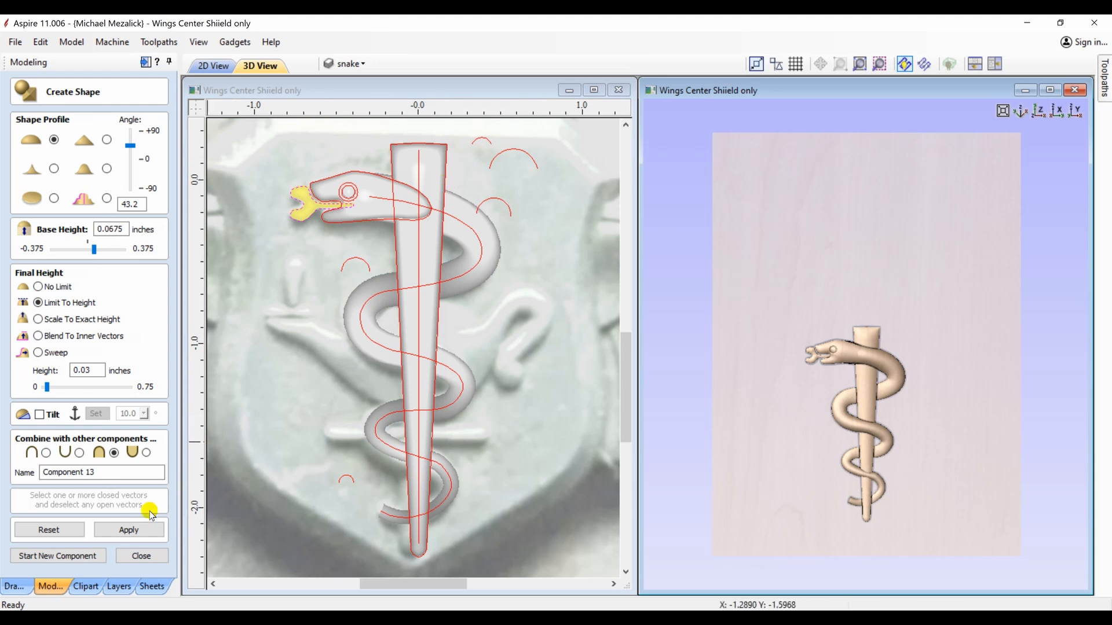
pyautogui.click(135, 529)
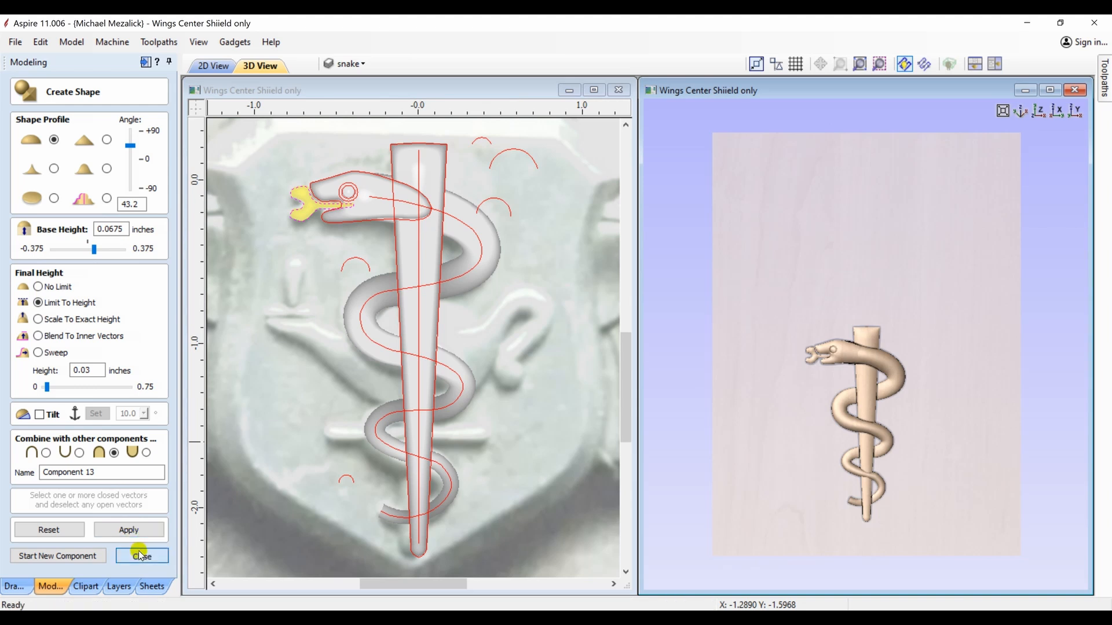
pyautogui.click(141, 554)
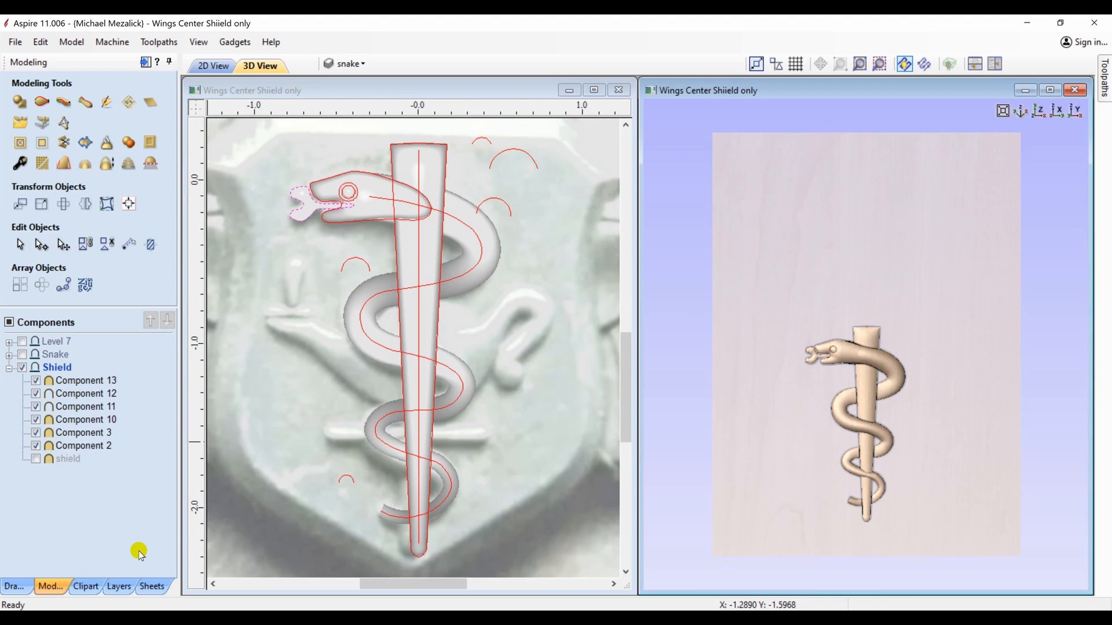
# Step: Create a single component from the visible model and rename it Snake
pyautogui.click(129, 147)
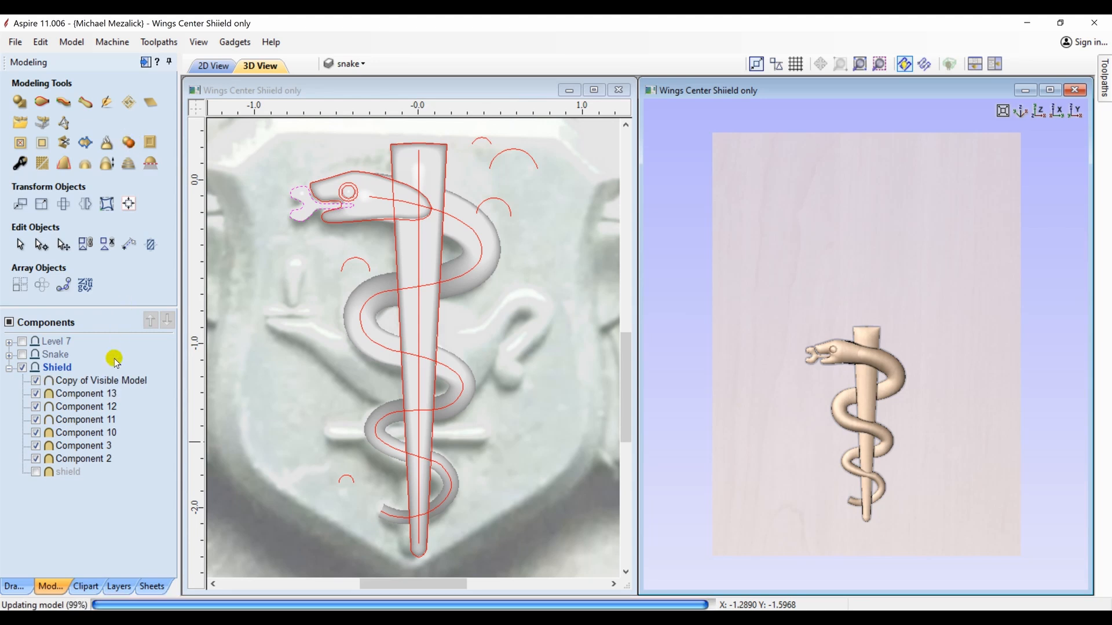
pyautogui.click(100, 381)
pyautogui.click(100, 381)
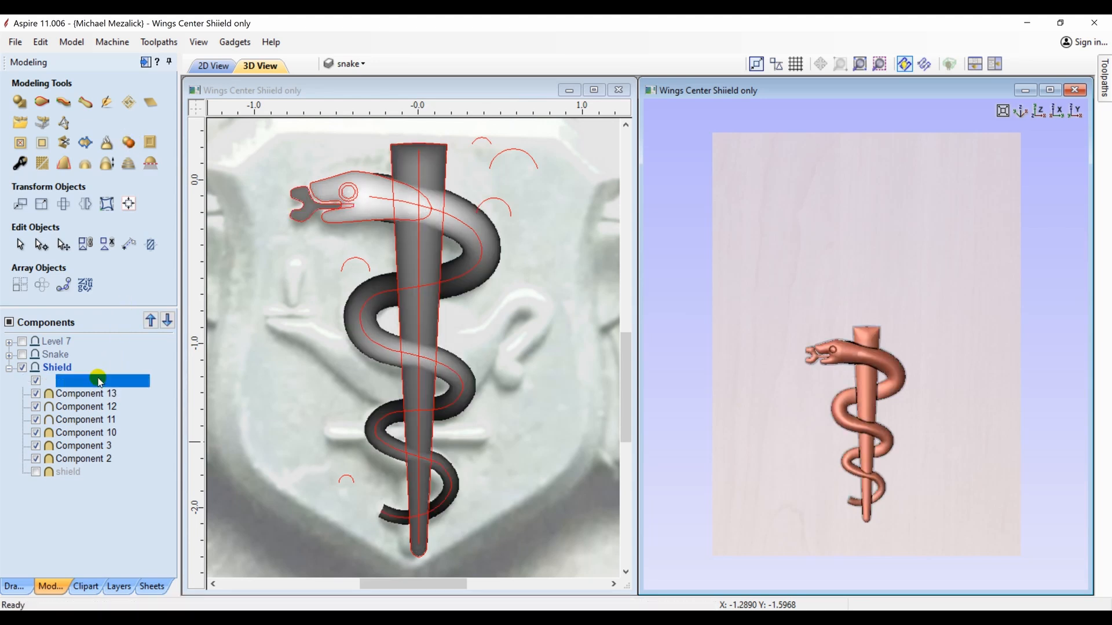
pyautogui.write('Snake')
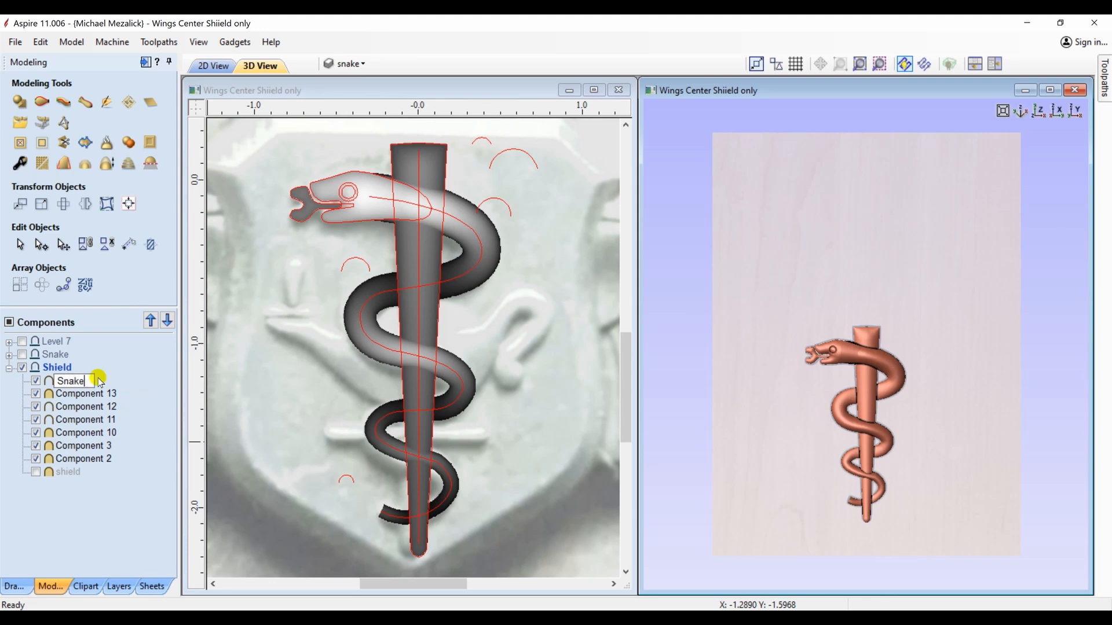
pyautogui.press('Return')
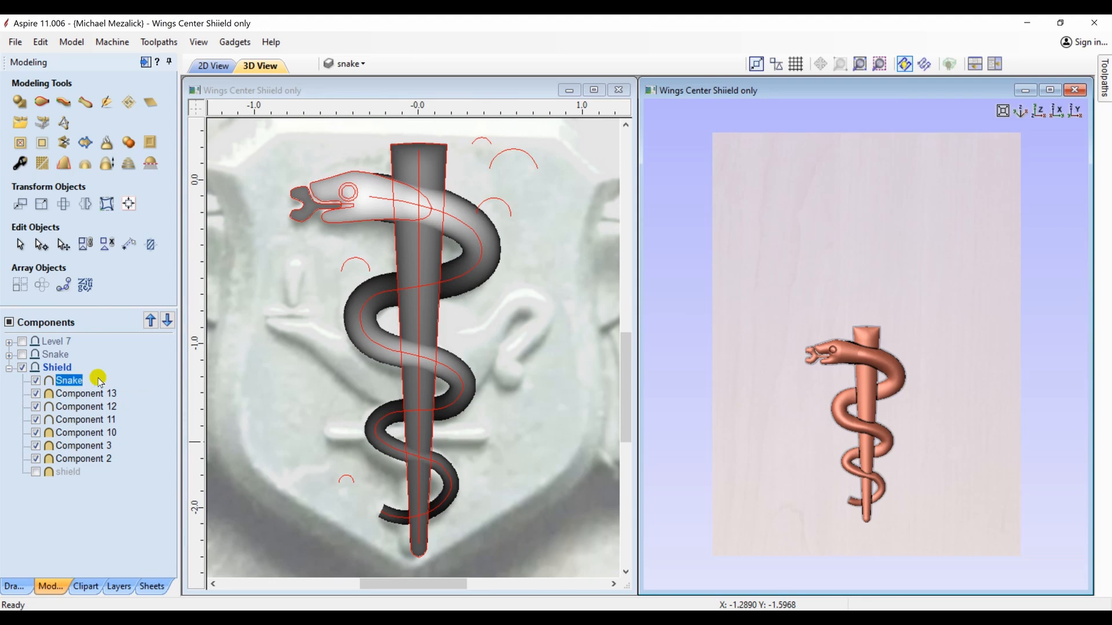
# Step: Hide the individual snake and staff components so only the combined Snake and the shield components are shown
pyautogui.click(36, 394)
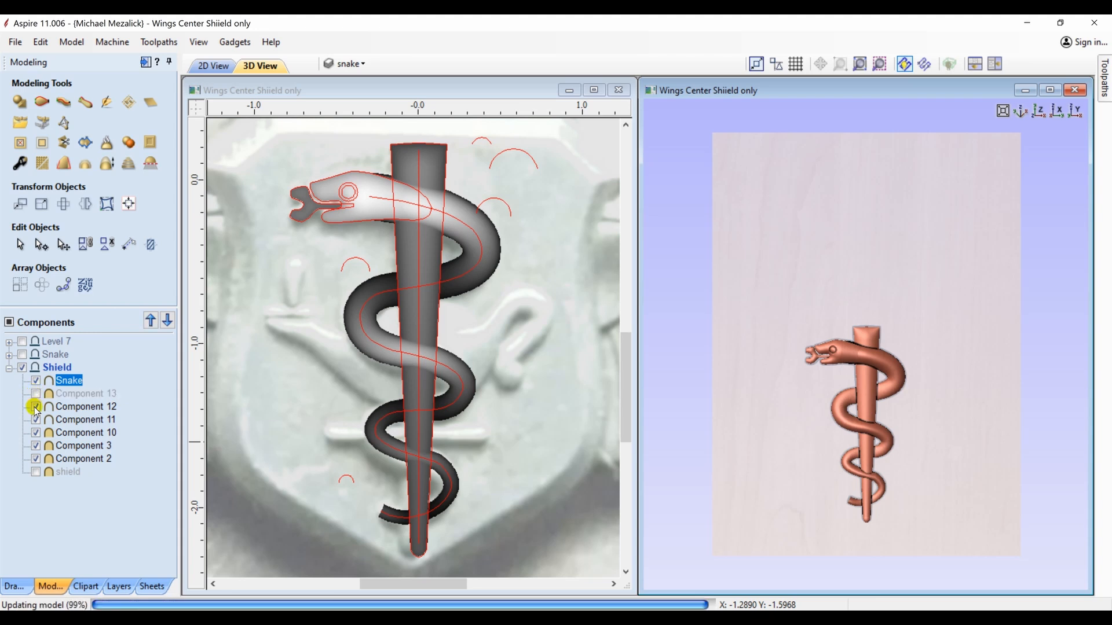
pyautogui.click(36, 407)
pyautogui.rightClick(72, 383)
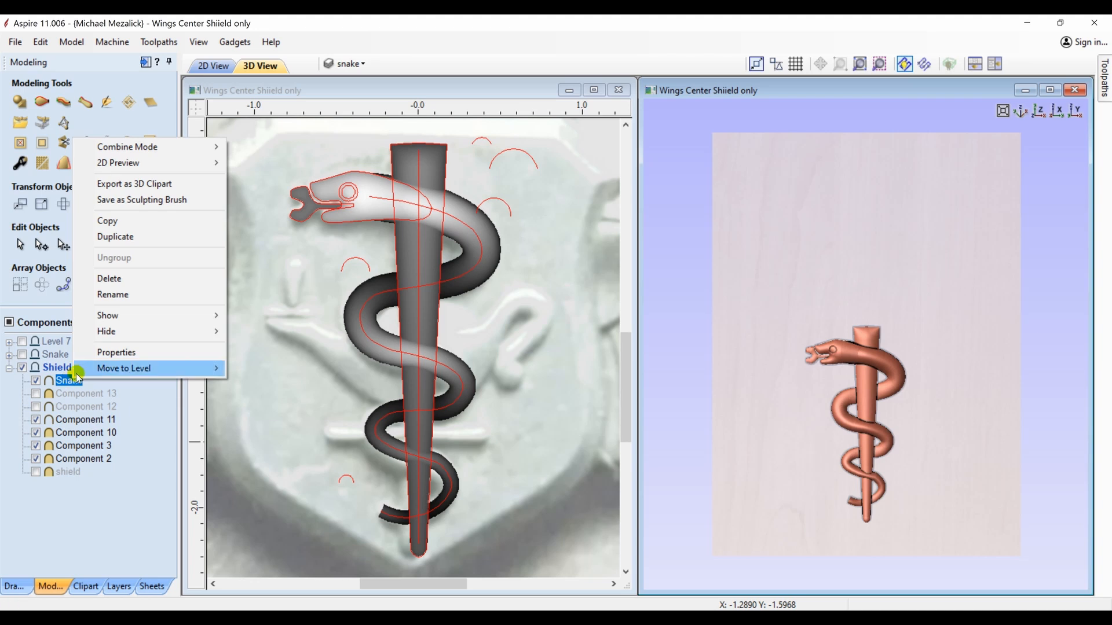
pyautogui.moveTo(110, 319)
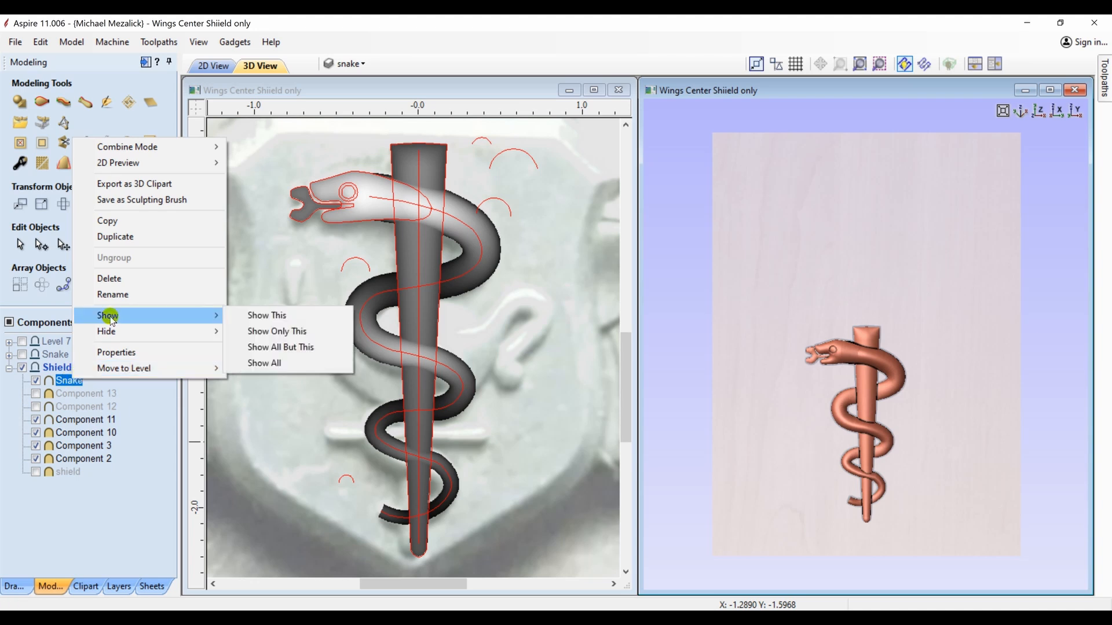
pyautogui.click(266, 332)
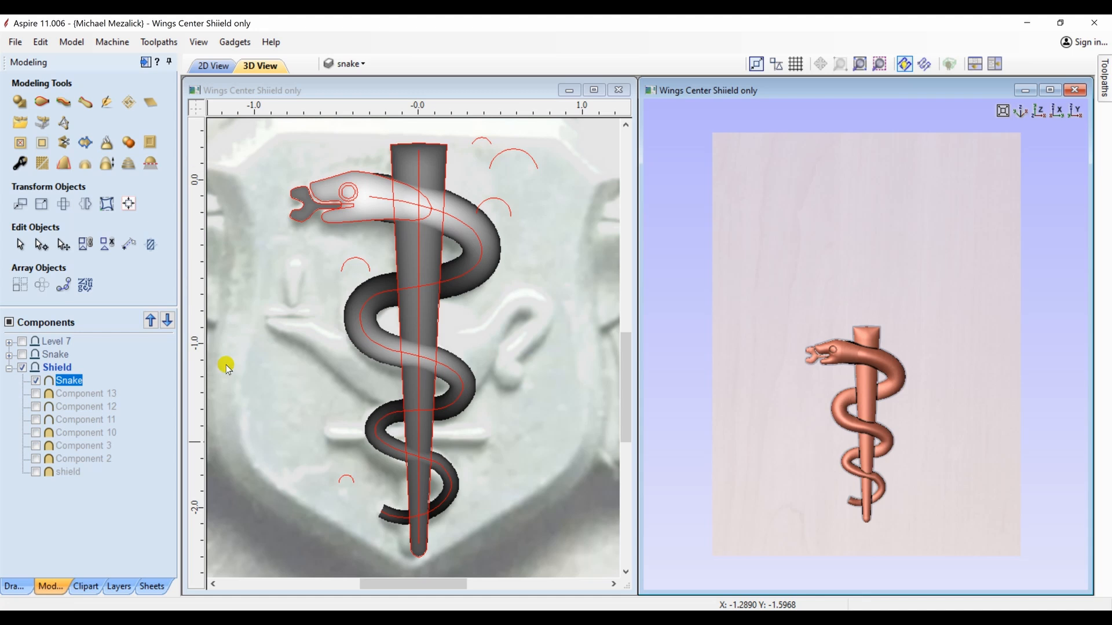
pyautogui.click(36, 472)
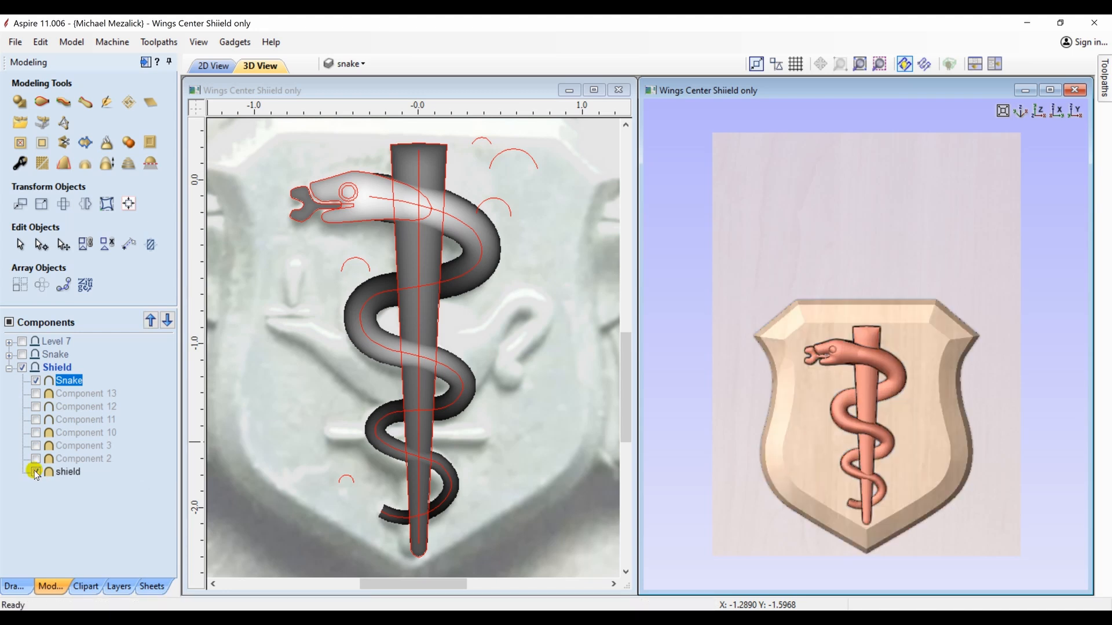
pyautogui.click(120, 534)
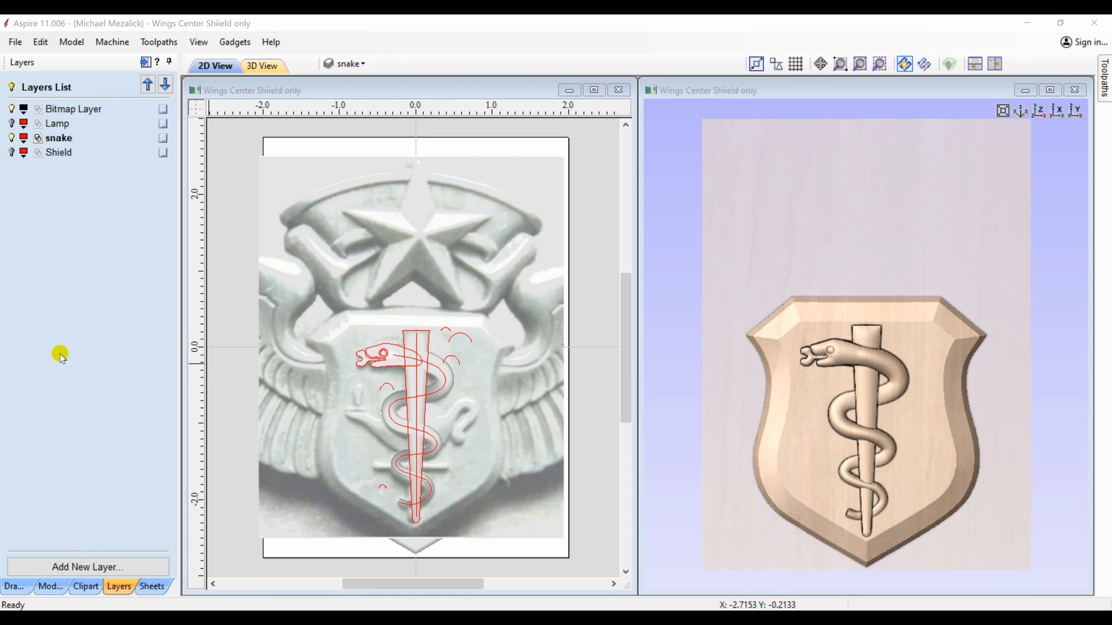
# Step: Hide the combined Snake component, leave only the shield component shown, and select the shield
pyautogui.click(51, 586)
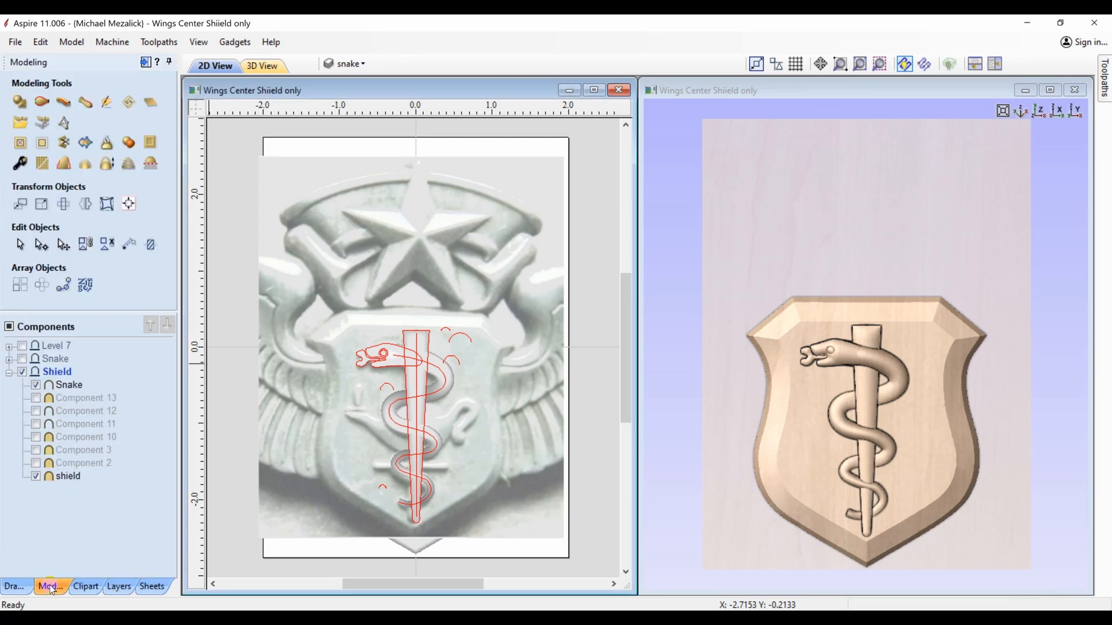
pyautogui.click(34, 385)
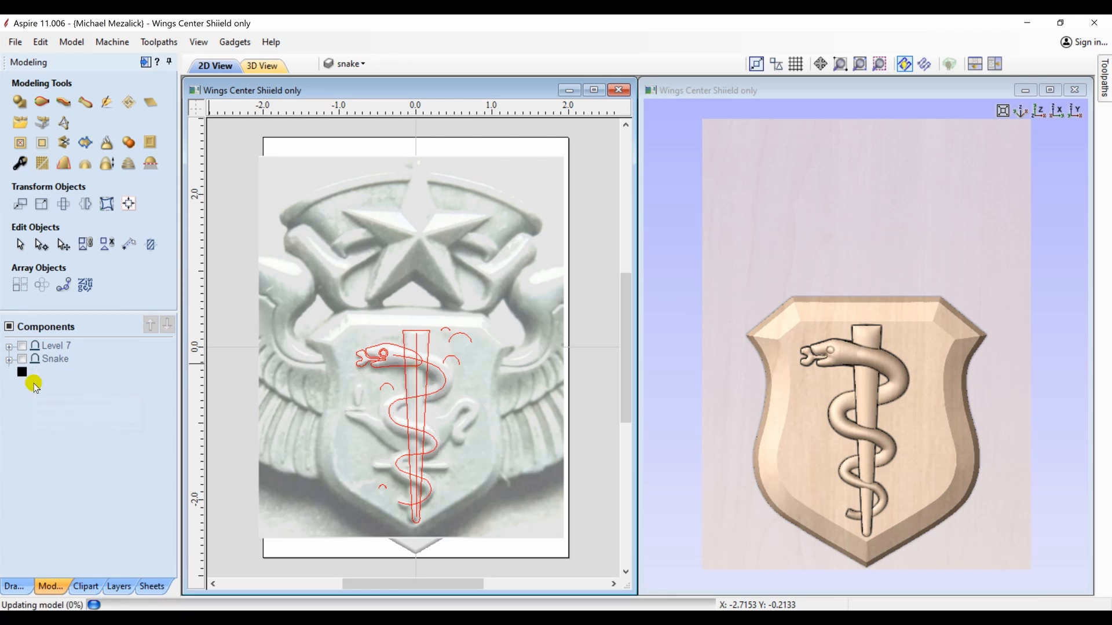
pyautogui.click(35, 477)
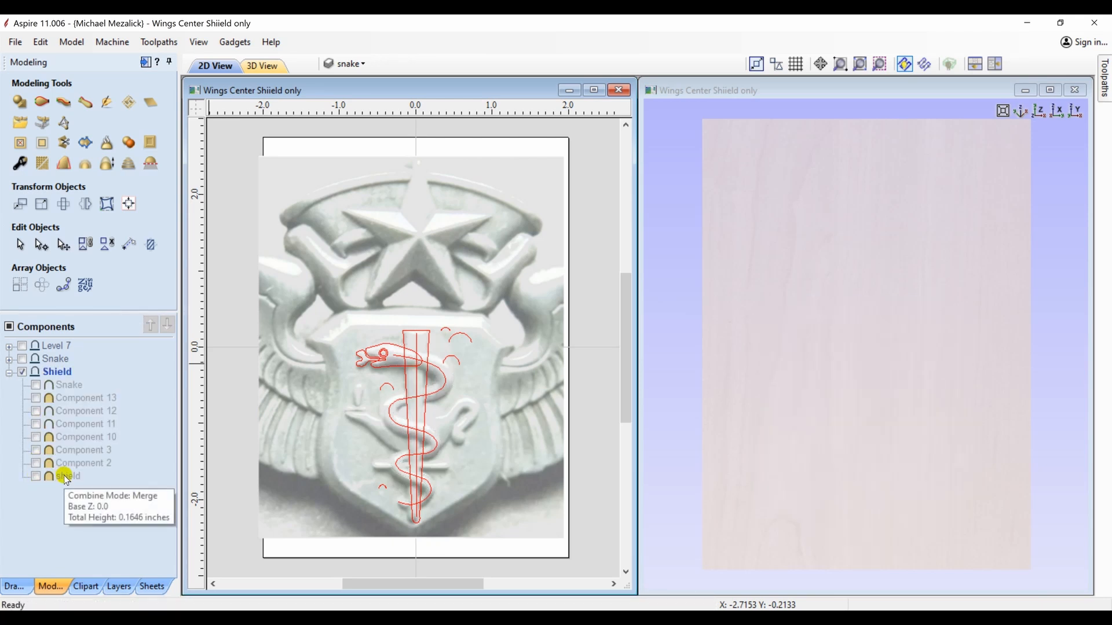
pyautogui.click(36, 477)
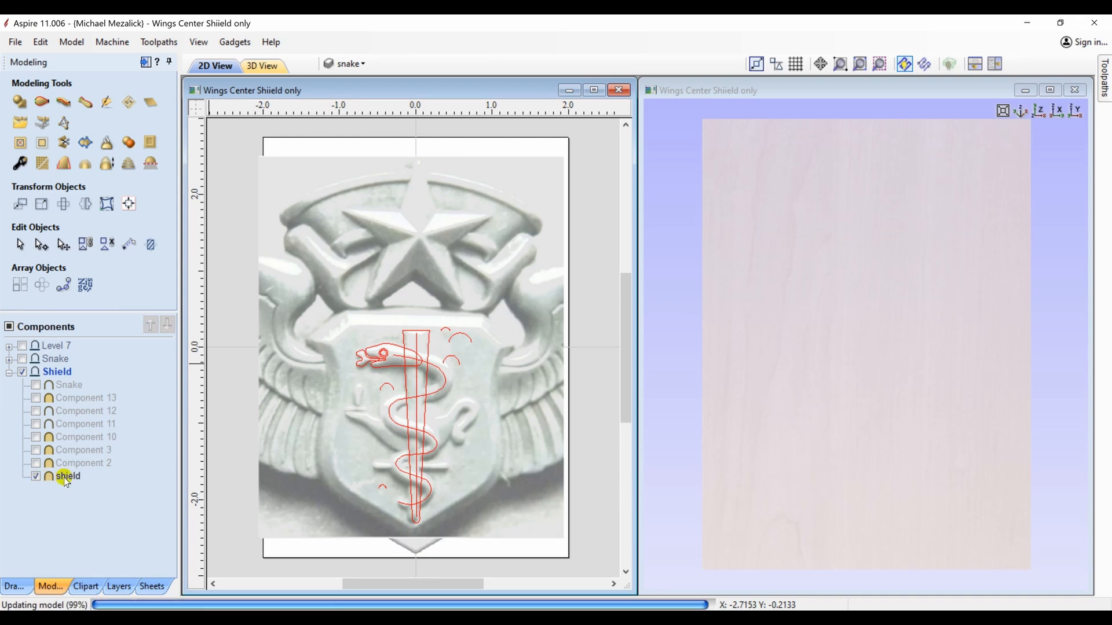
pyautogui.click(65, 477)
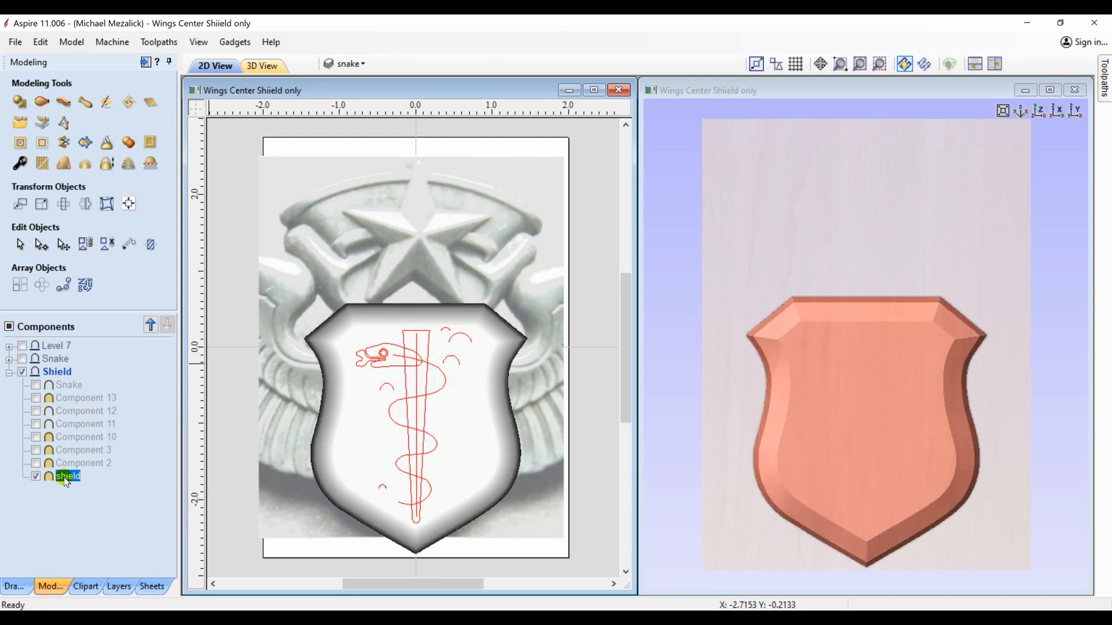
# Step: Move the shield component directly below the combined Snake component and hide it
pyautogui.moveTo(64, 477); pyautogui.dragTo(66, 399)
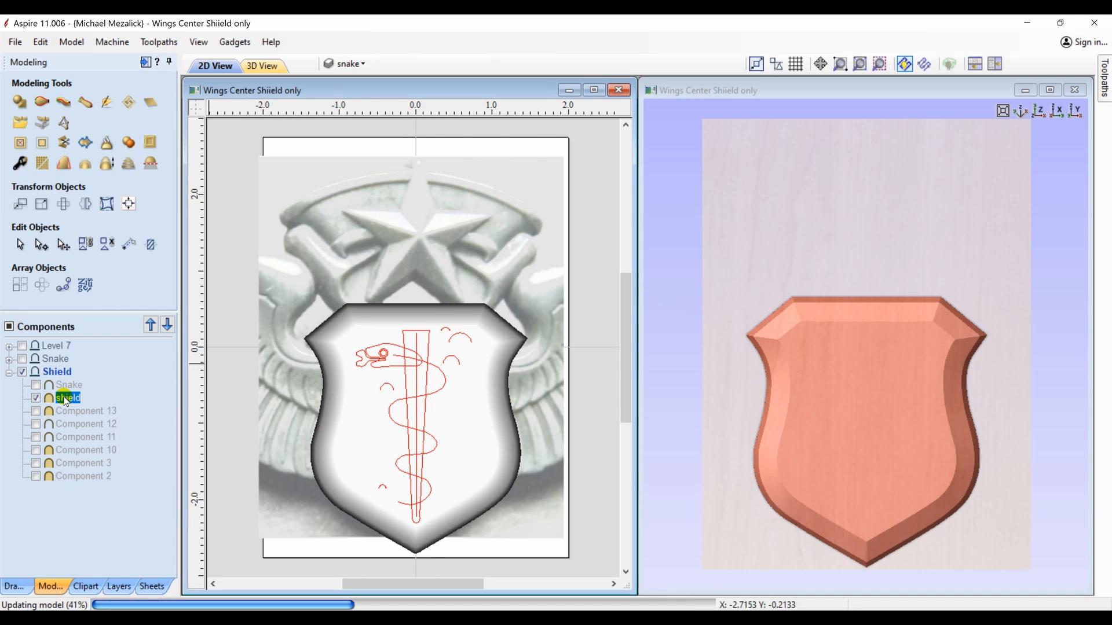
pyautogui.click(36, 398)
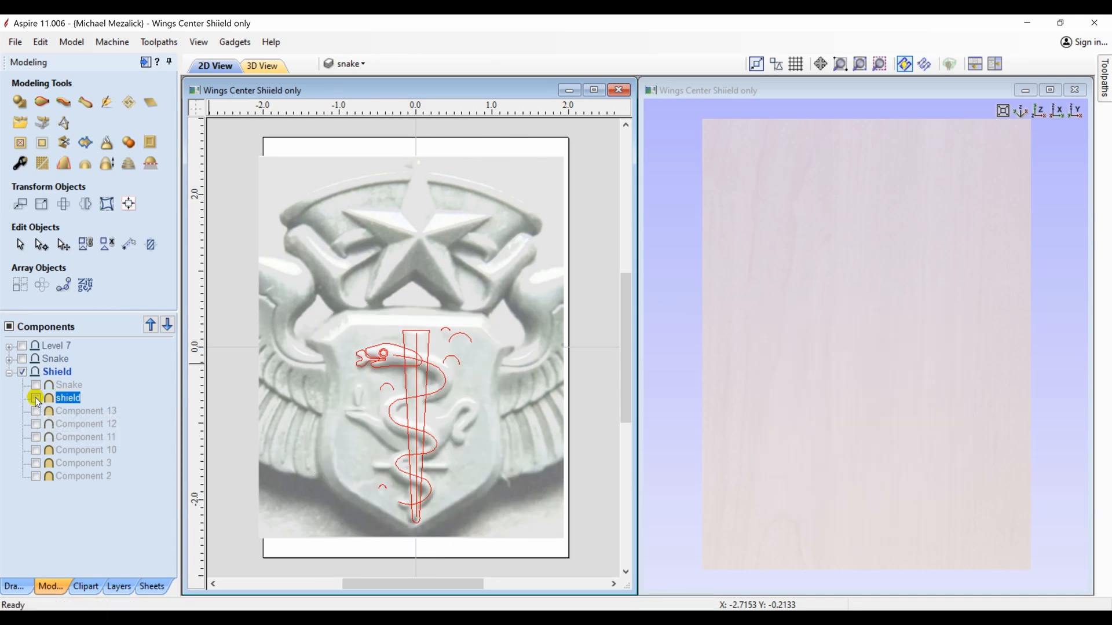
# Step: Hide the snake vector layer, then show the Lamp layer and make it the active one
pyautogui.click(119, 588)
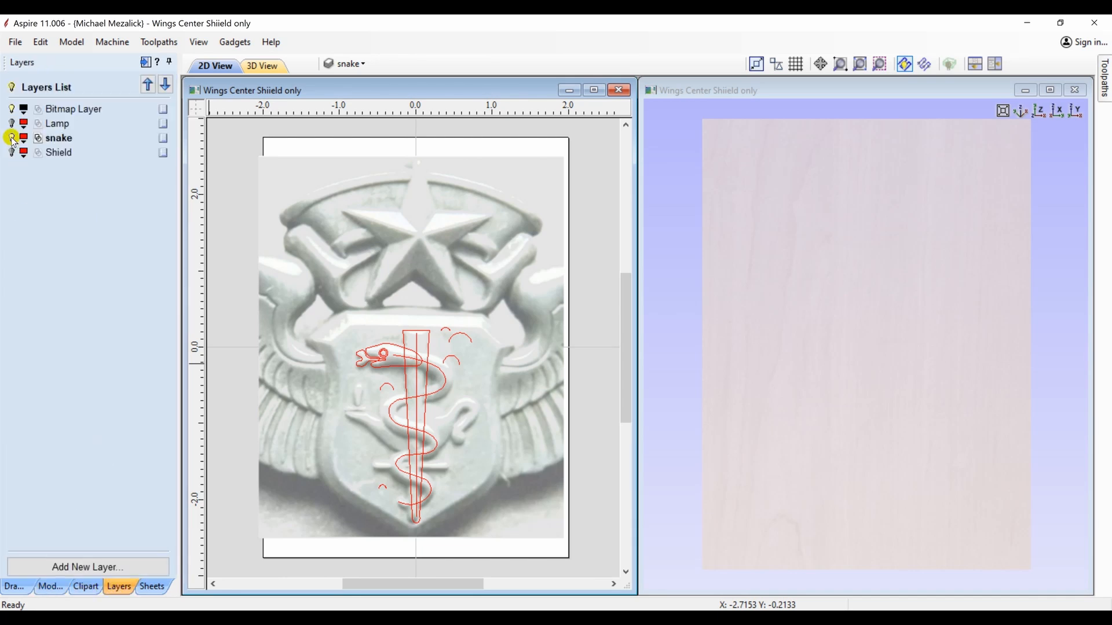
pyautogui.click(12, 138)
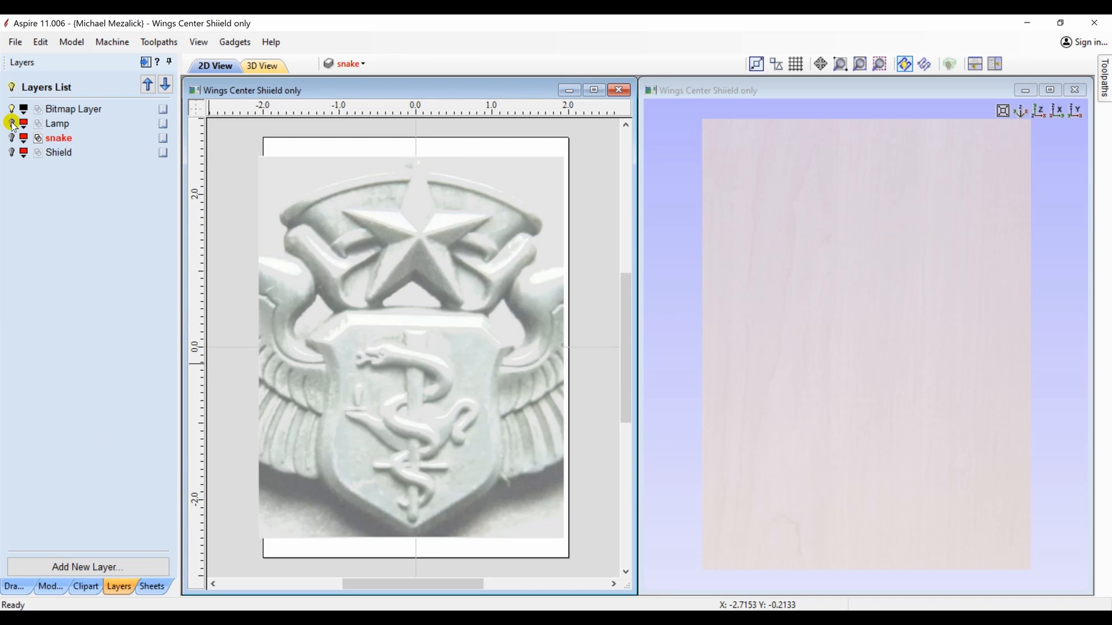
pyautogui.click(12, 124)
pyautogui.click(53, 129)
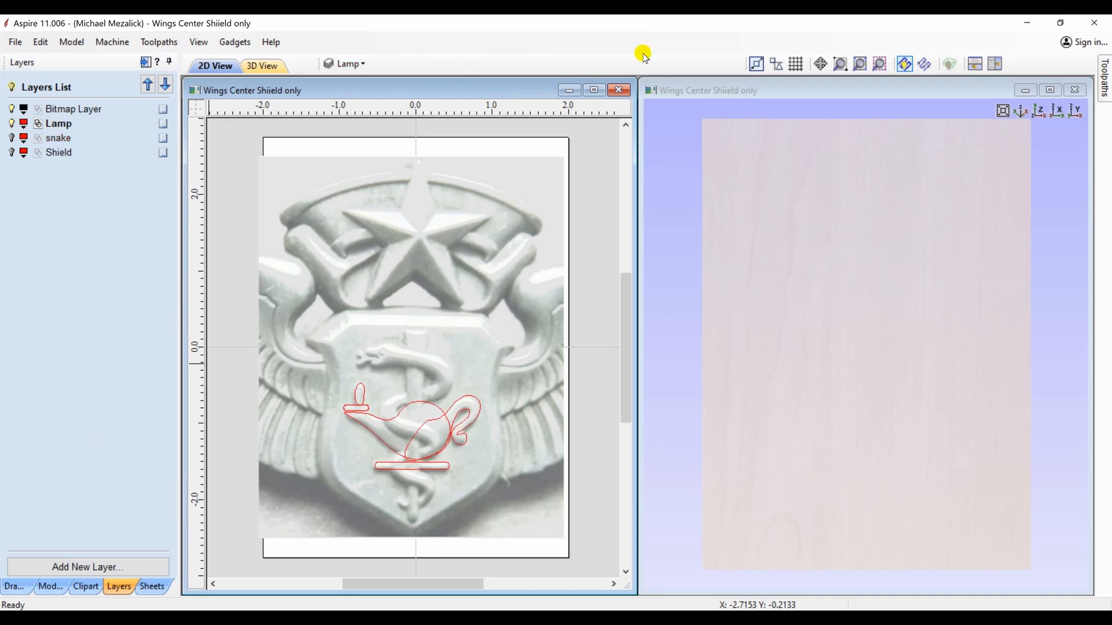
# Step: Shift the bottom nodes of the lamp's flame outline slightly left, making the outline about 0.143 inches wide
pyautogui.click(845, 67)
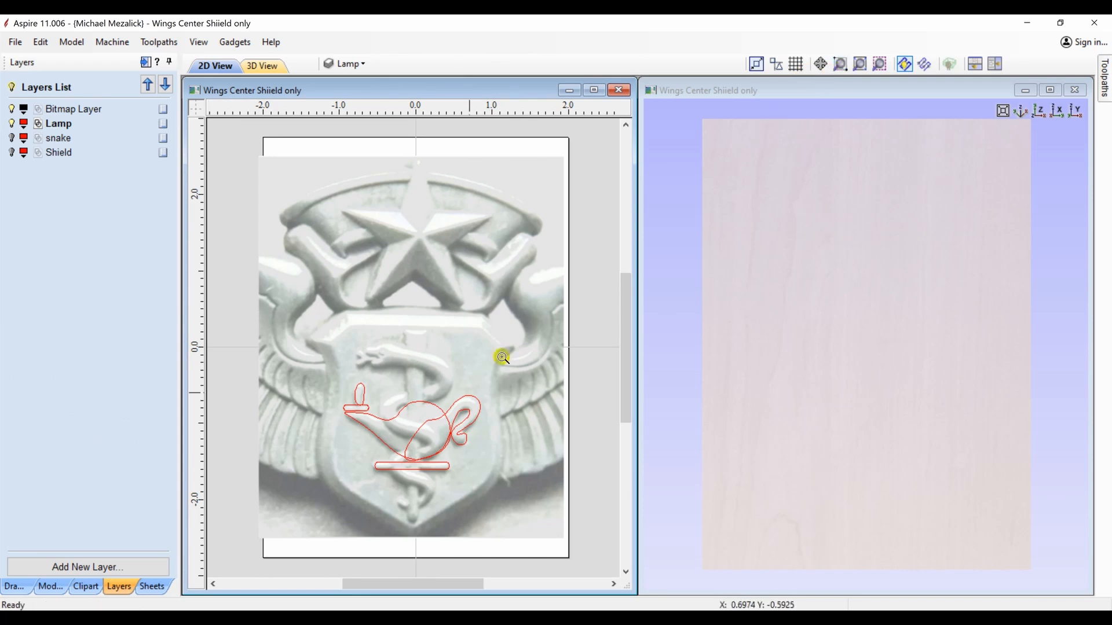
pyautogui.click(413, 456)
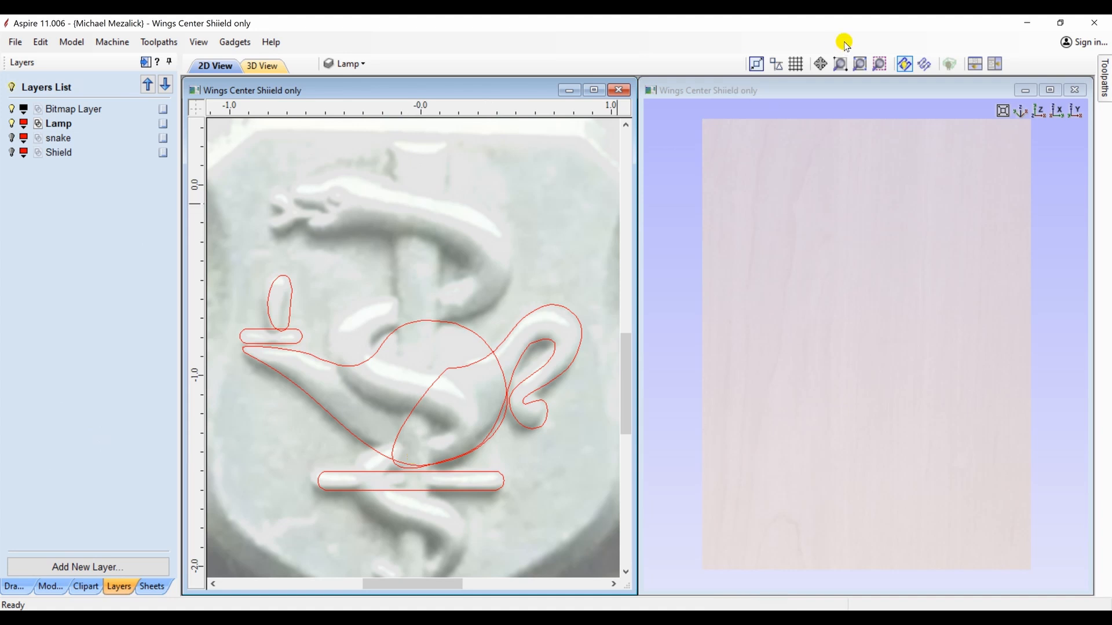
pyautogui.click(583, 329)
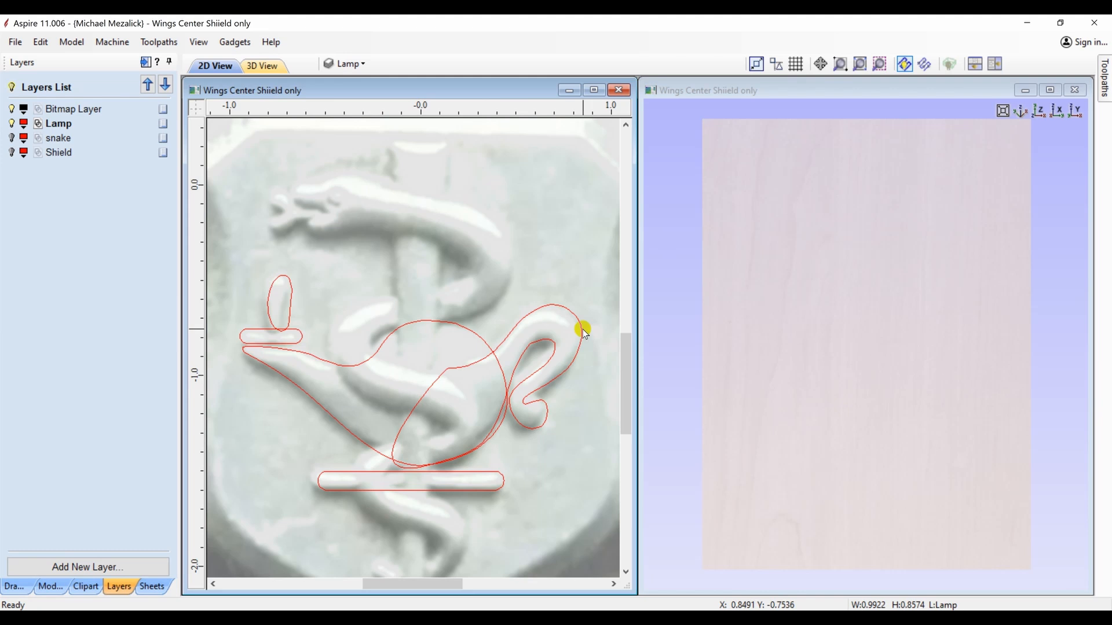
pyautogui.click(292, 316)
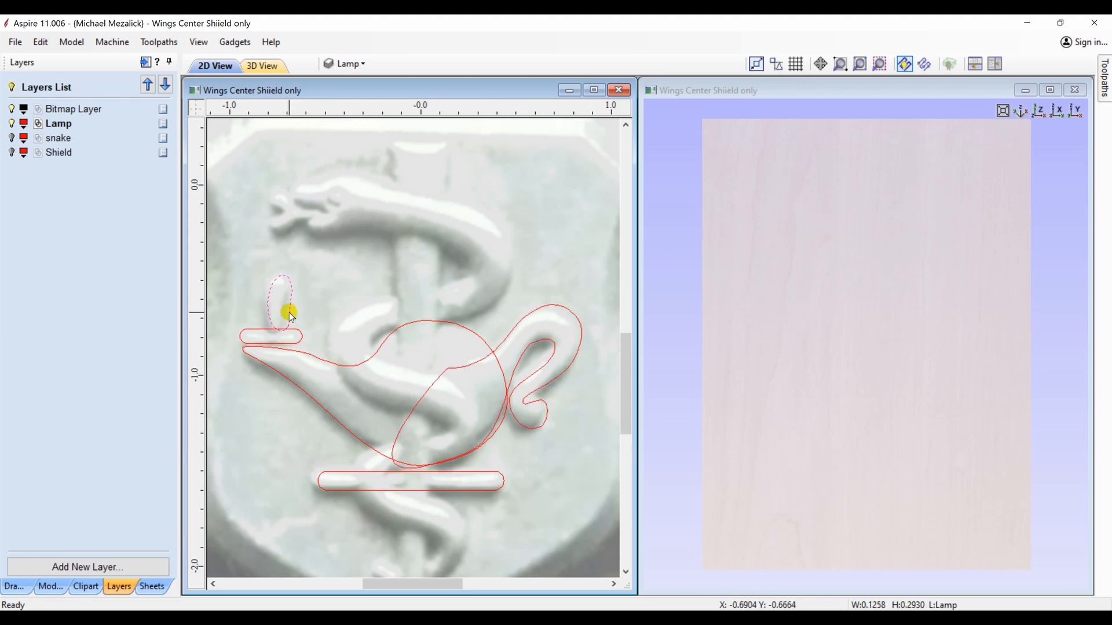
pyautogui.click(290, 312)
pyautogui.doubleClick(290, 313)
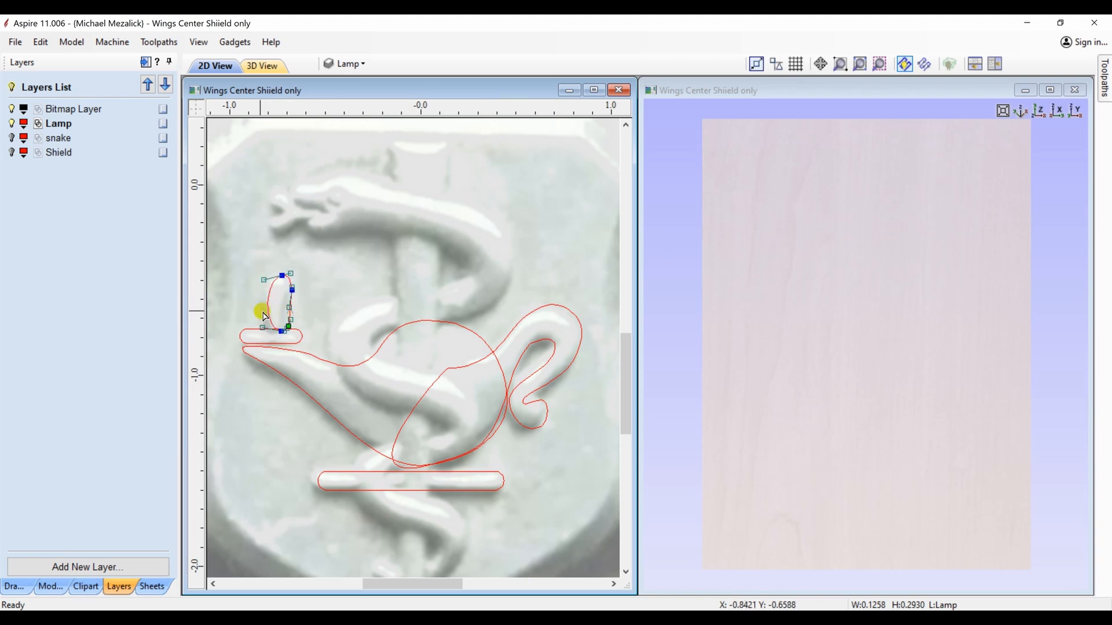
pyautogui.press('Left')
pyautogui.press('Left')
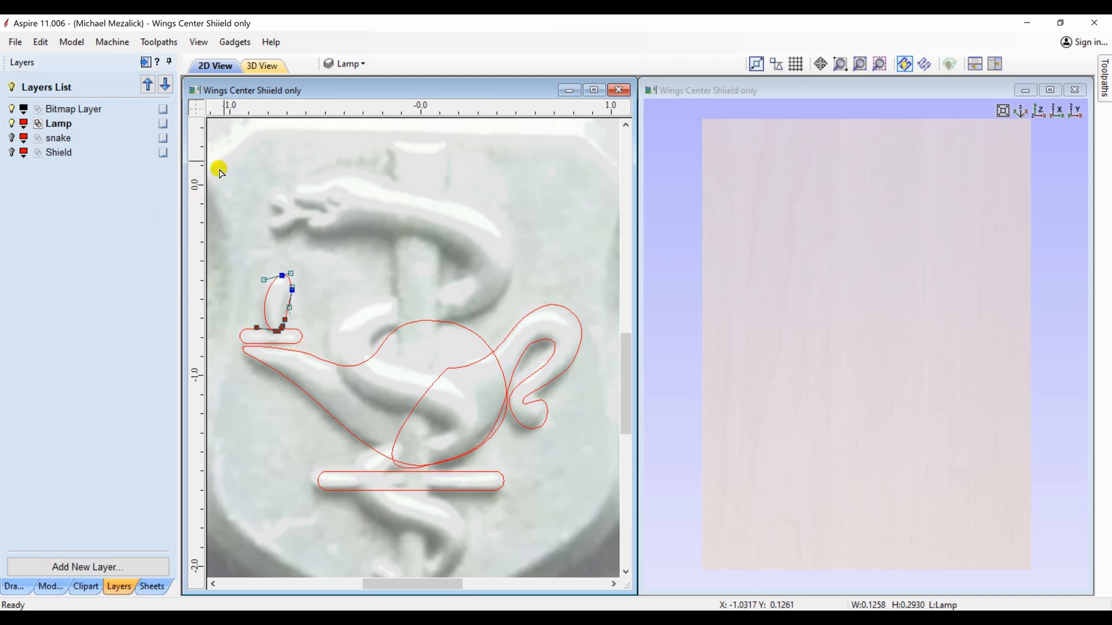
pyautogui.click(298, 343)
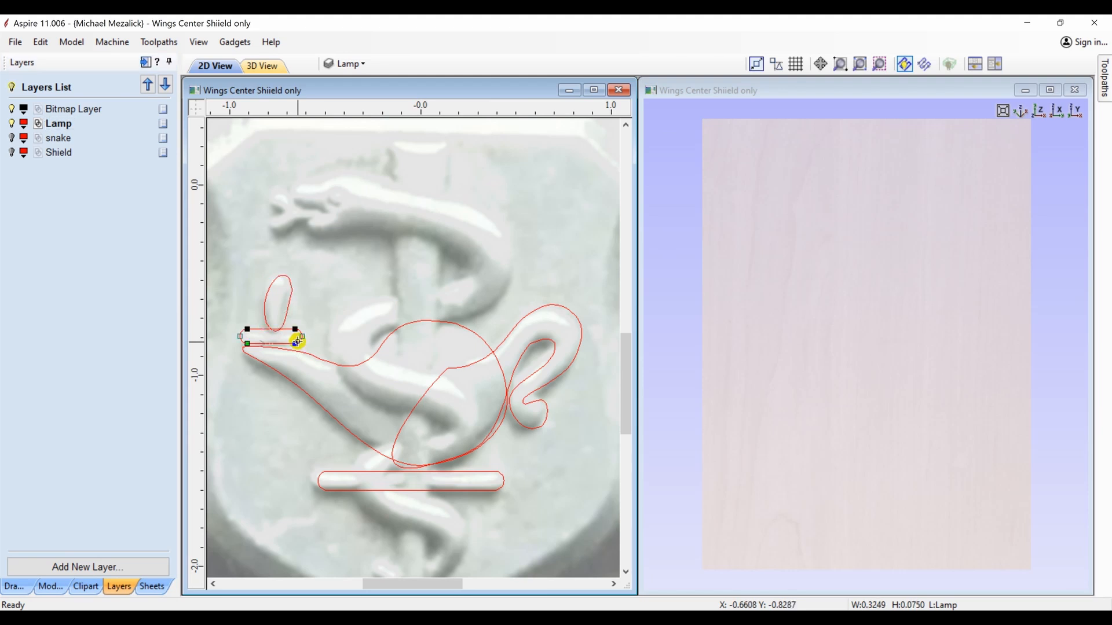
pyautogui.press('n')
# Step: Create a round-profile shape from the flame outline with an 81.0-degree angle, no height limit and Merge as combine mode
pyautogui.click(287, 312)
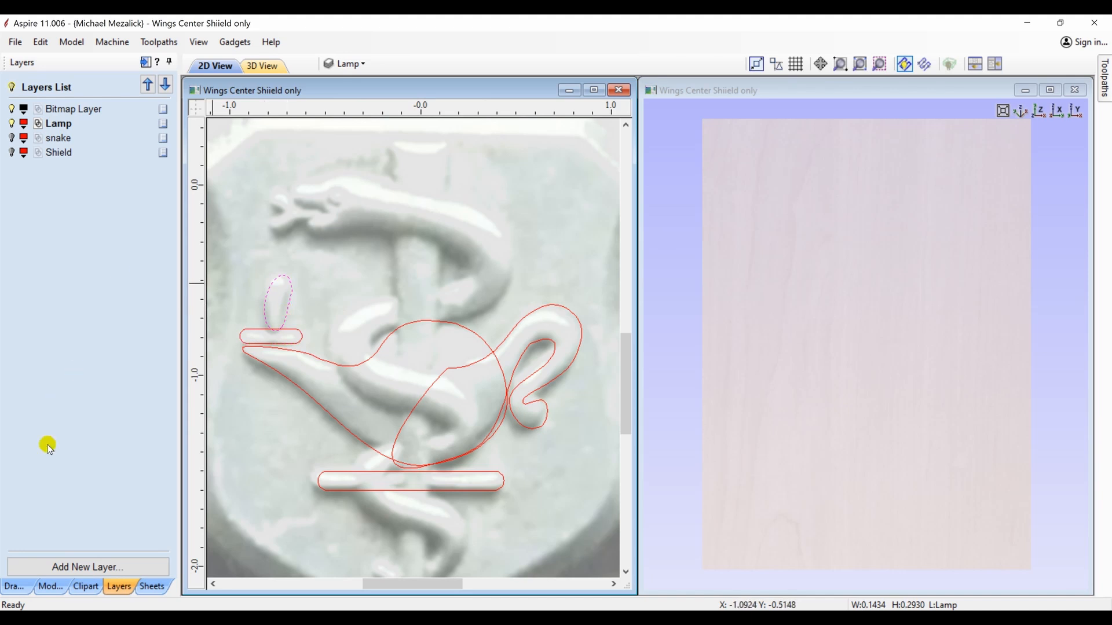
pyautogui.click(51, 588)
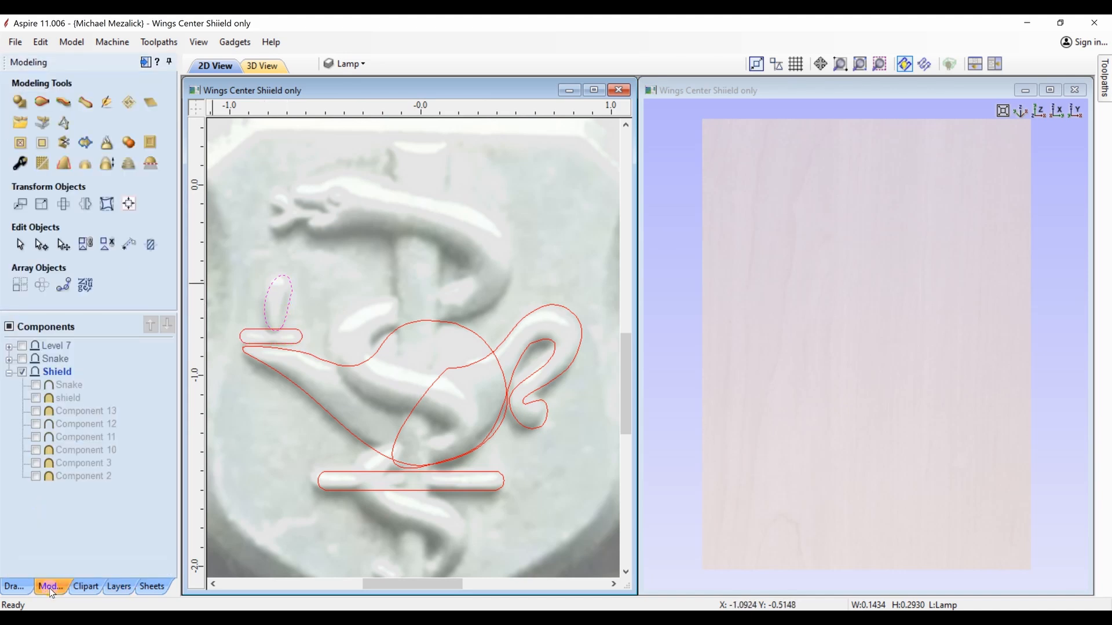
pyautogui.click(21, 107)
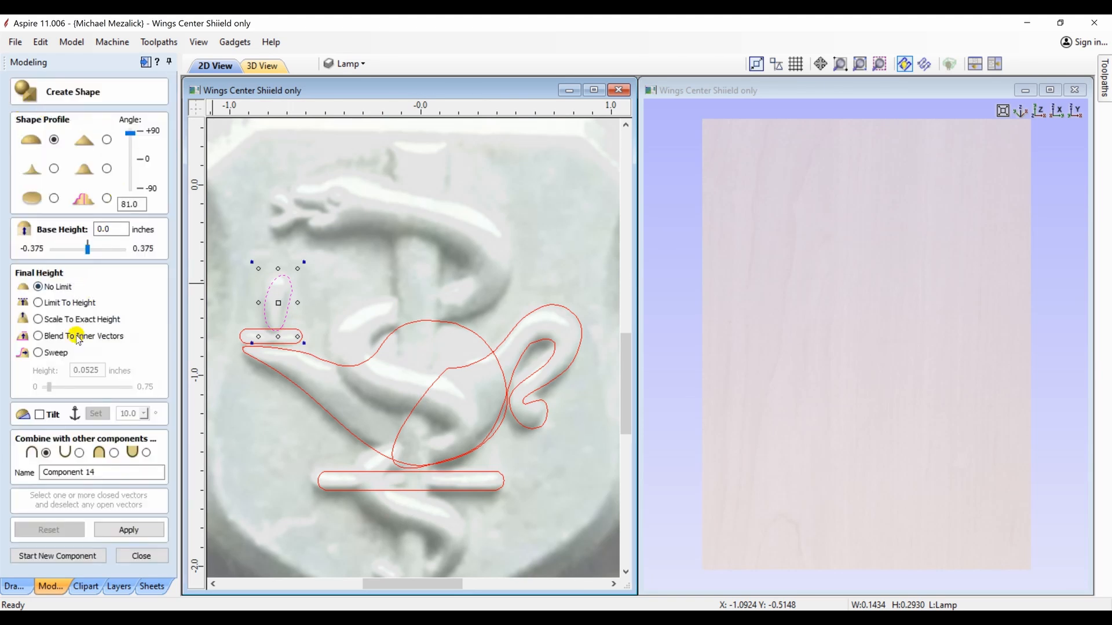
pyautogui.click(114, 453)
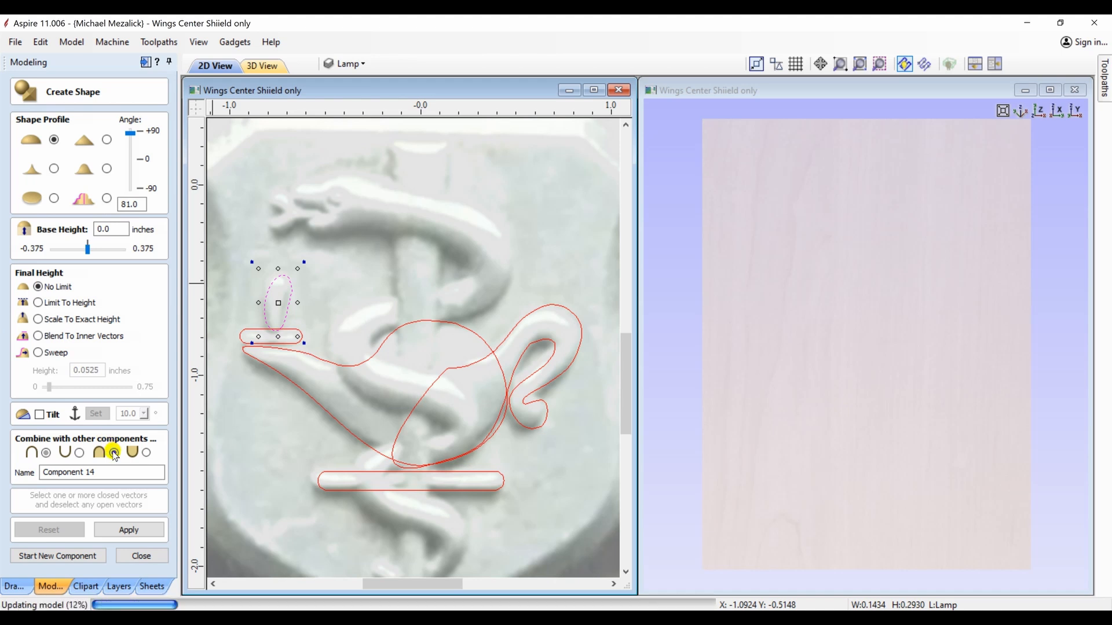
pyautogui.click(124, 530)
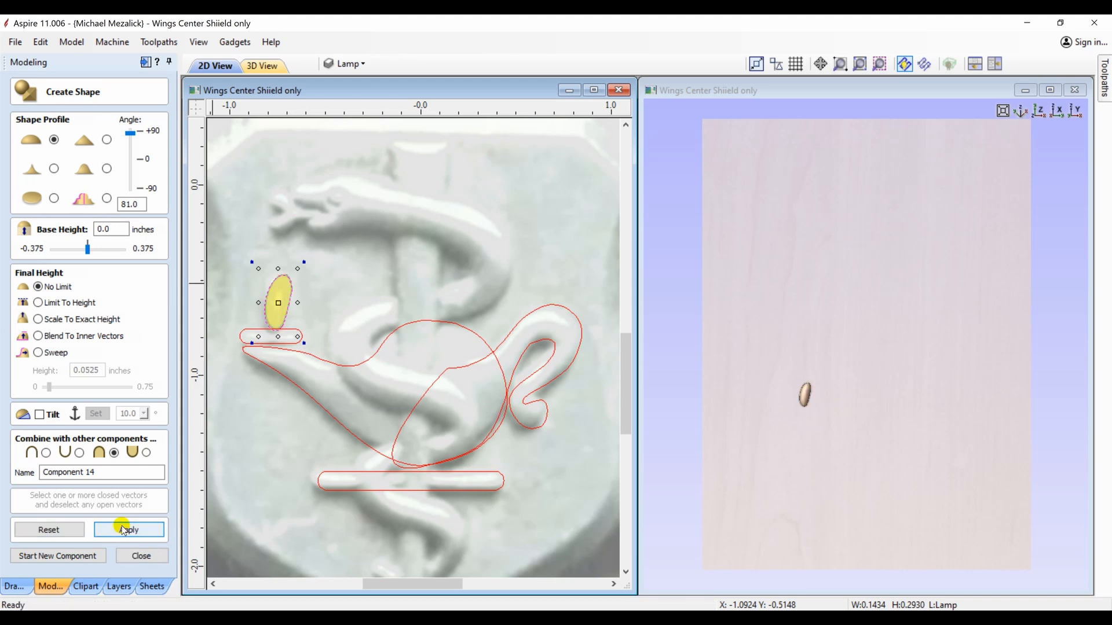
pyautogui.moveTo(741, 457); pyautogui.dragTo(774, 460)
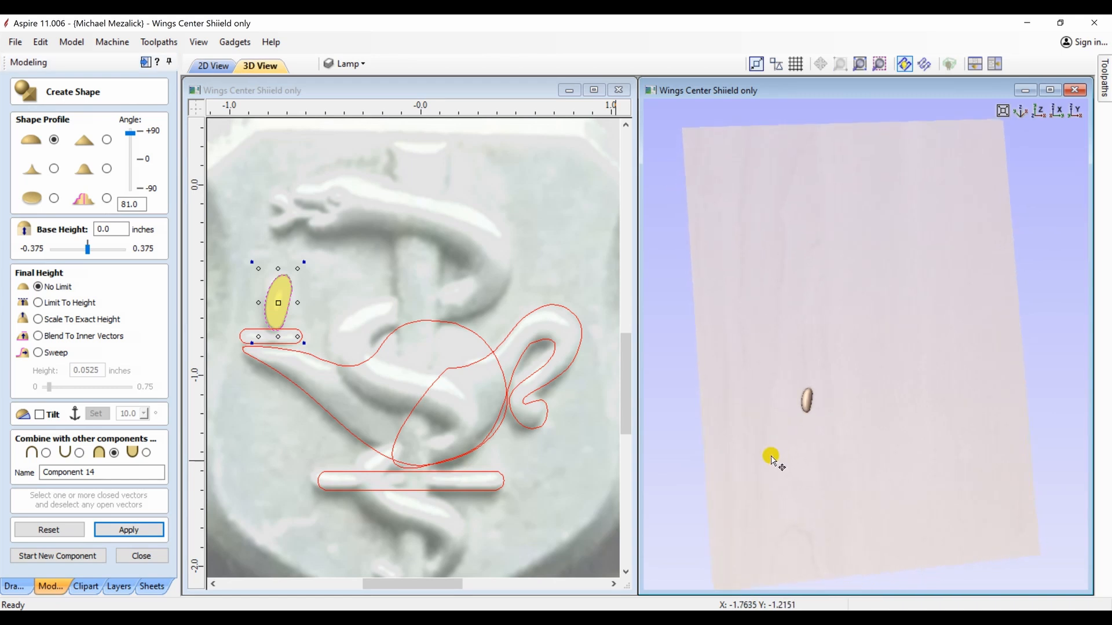
# Step: Create a new round-profile component at 81.0 degrees from the small bar outline beneath the flame
pyautogui.click(69, 556)
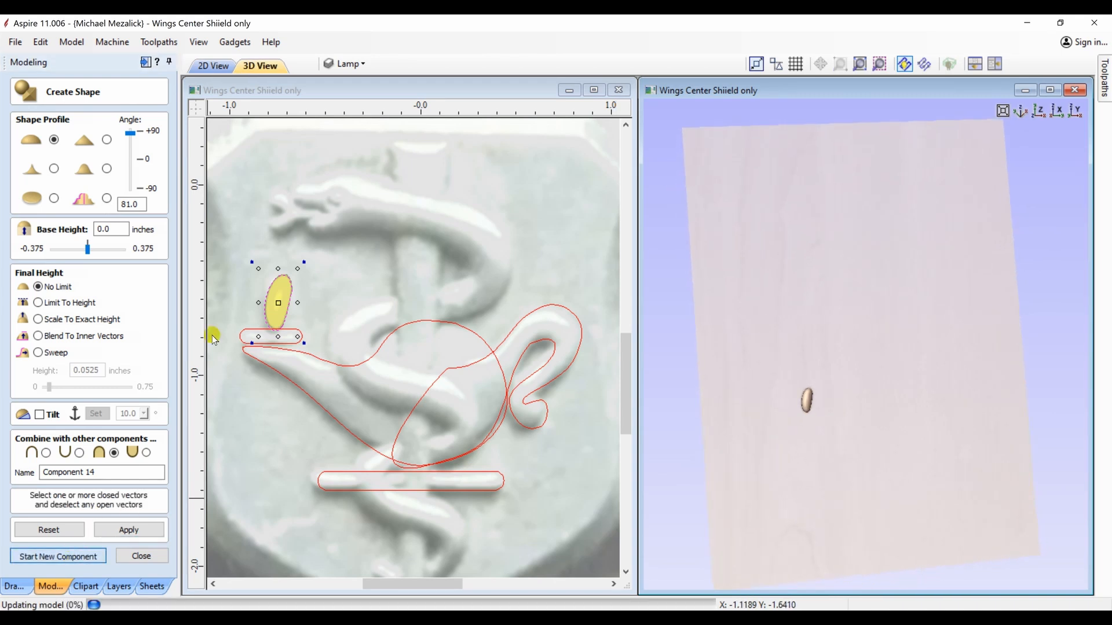
pyautogui.click(302, 338)
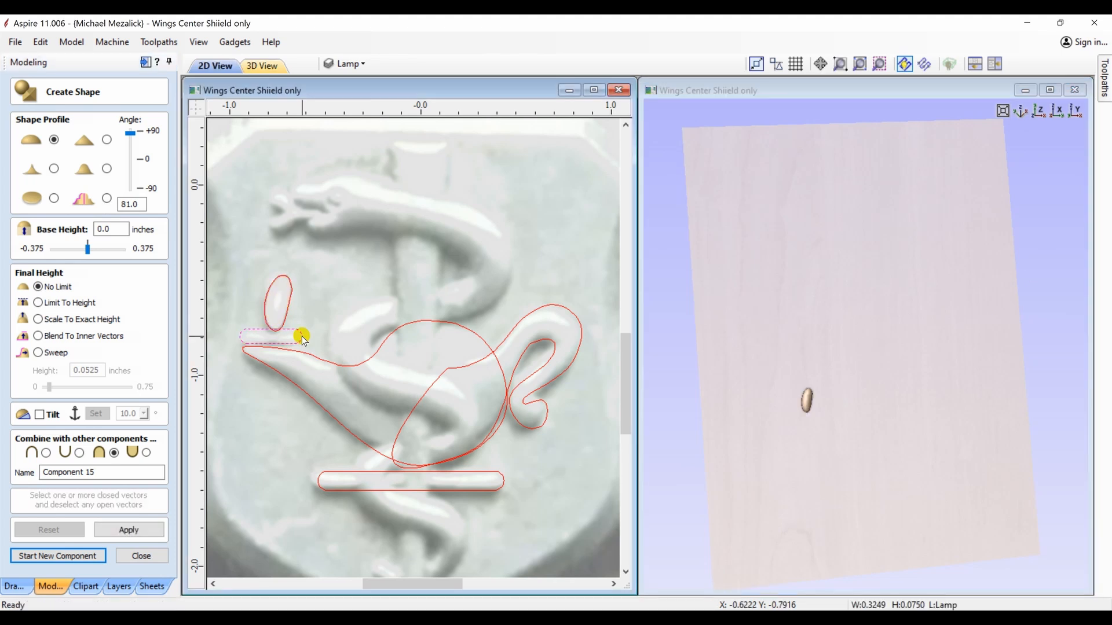
pyautogui.click(121, 530)
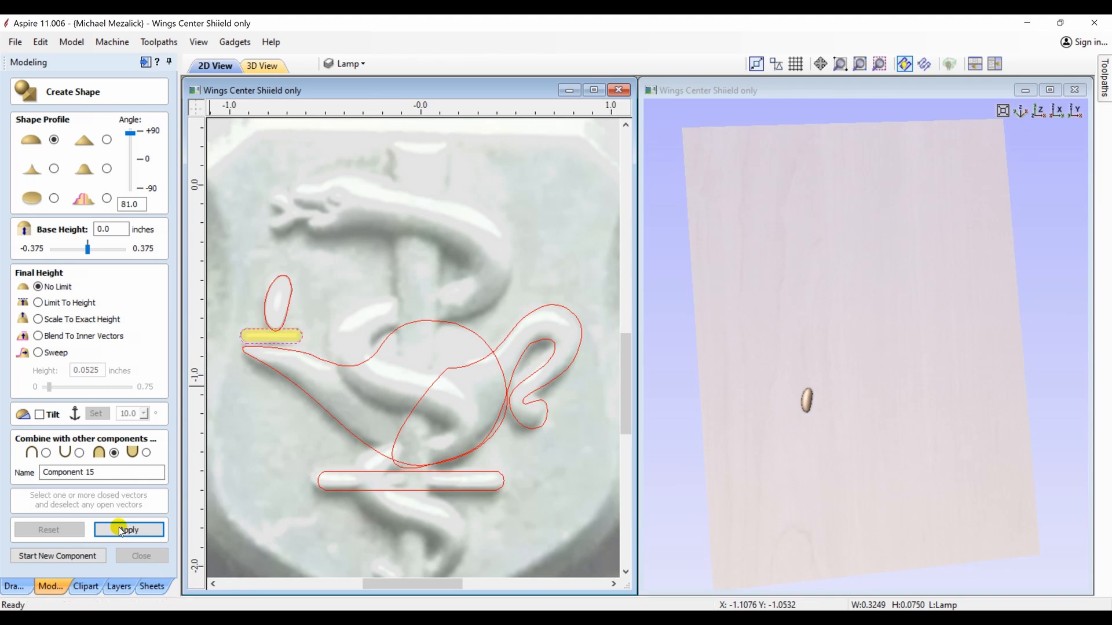
# Step: Create a new round-profile component named bar from the long bar outline below the lamp, with an 88.2-degree angle
pyautogui.click(58, 556)
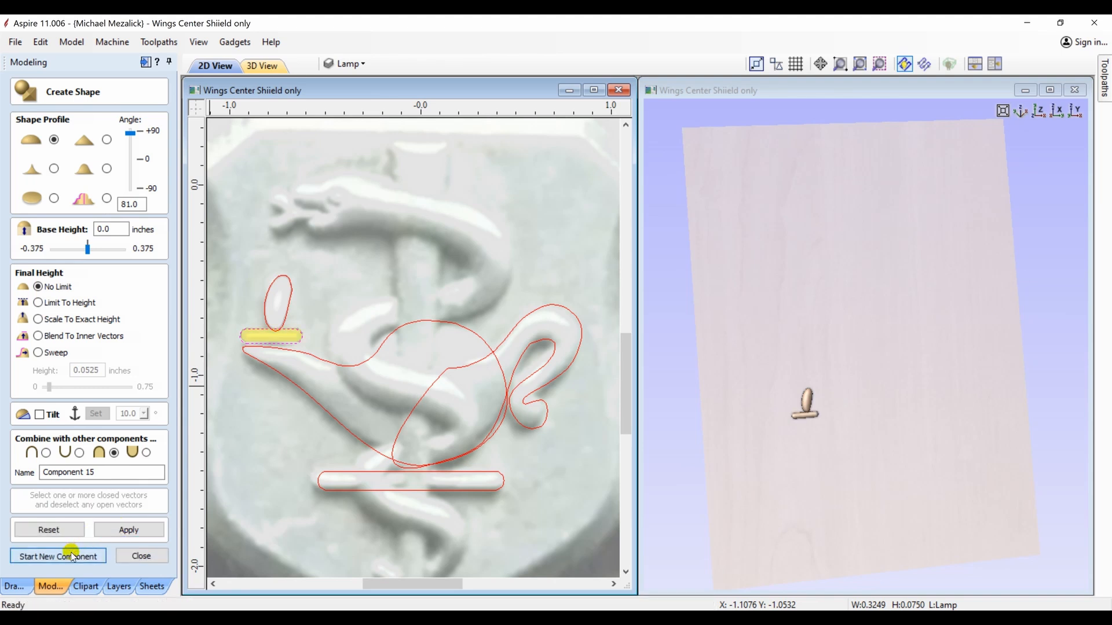
pyautogui.click(338, 472)
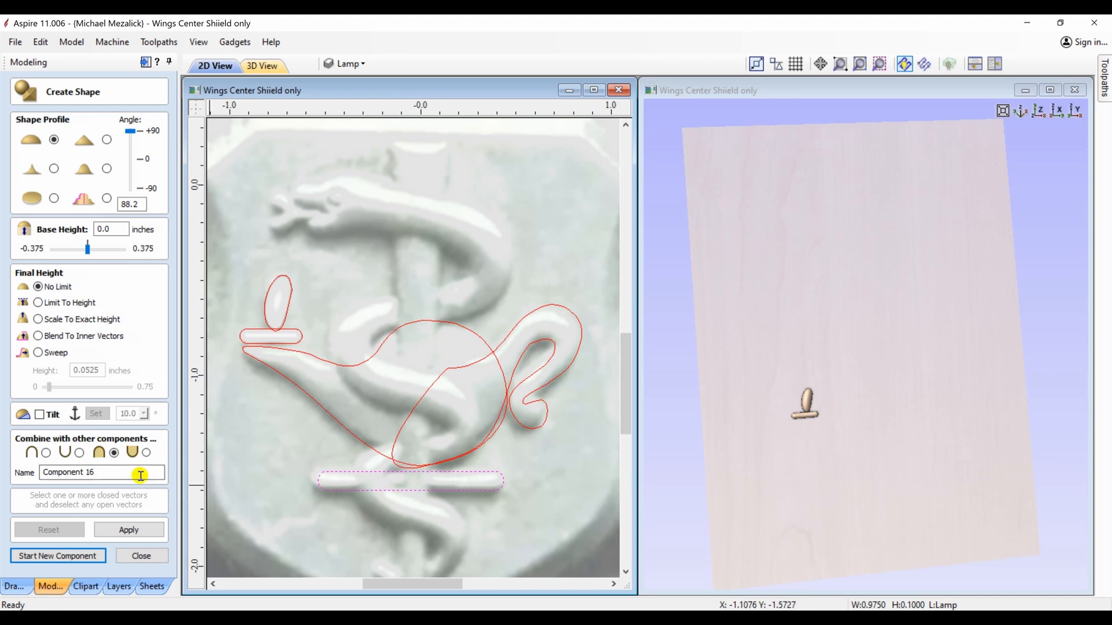
pyautogui.moveTo(141, 472); pyautogui.dragTo(16, 474)
pyautogui.write('bar')
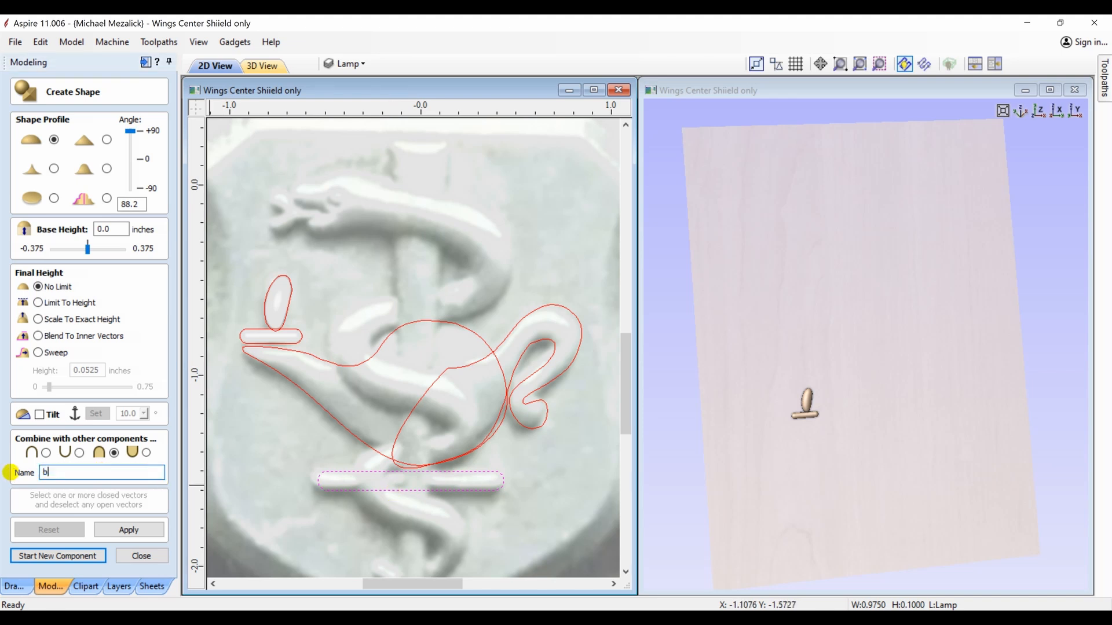
pyautogui.click(121, 531)
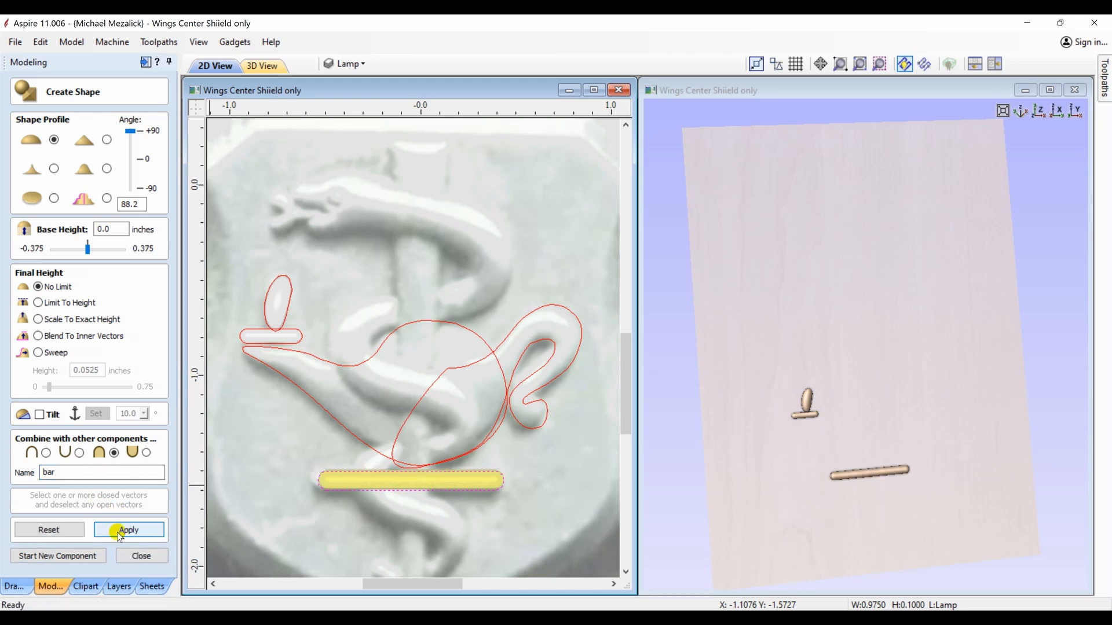
# Step: Create a new round-profile component from the lamp body outline with a 36.0-degree angle
pyautogui.click(81, 556)
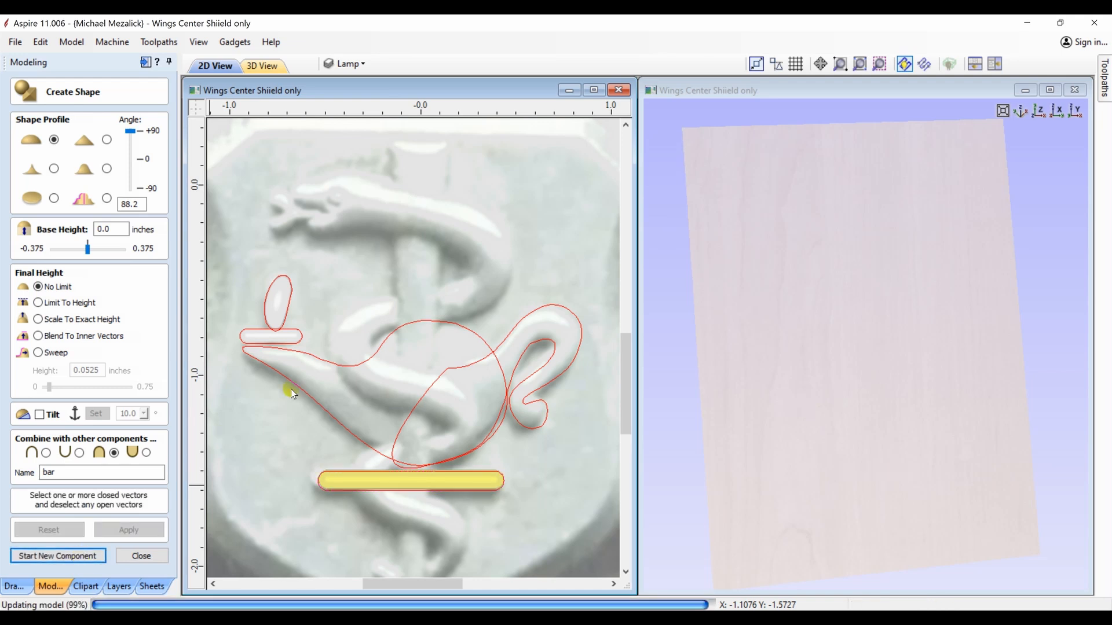
pyautogui.click(329, 363)
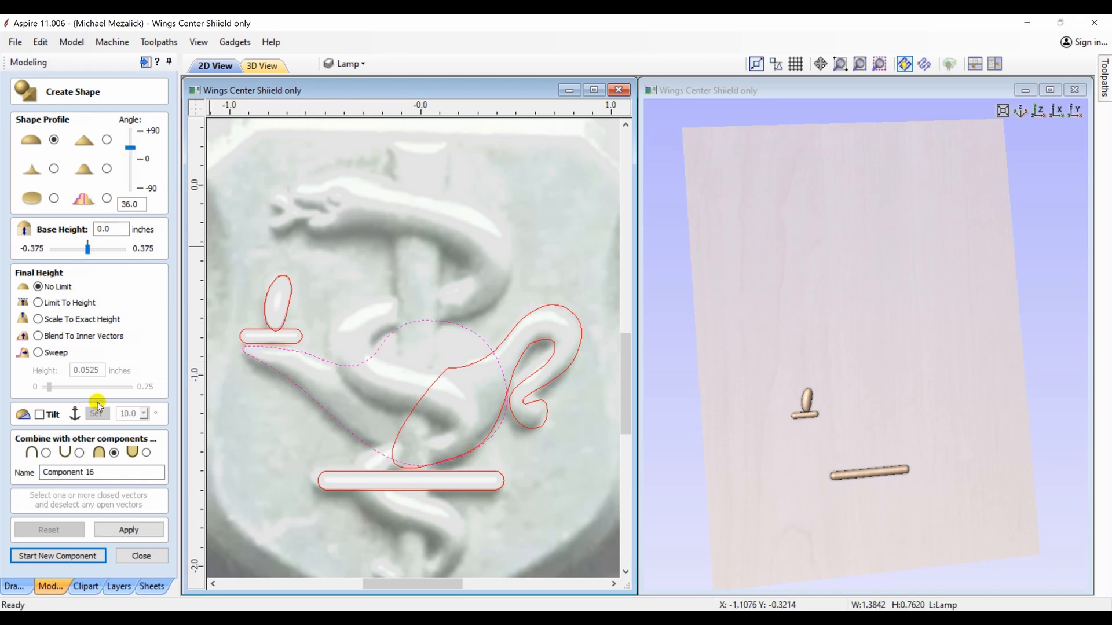
pyautogui.click(117, 531)
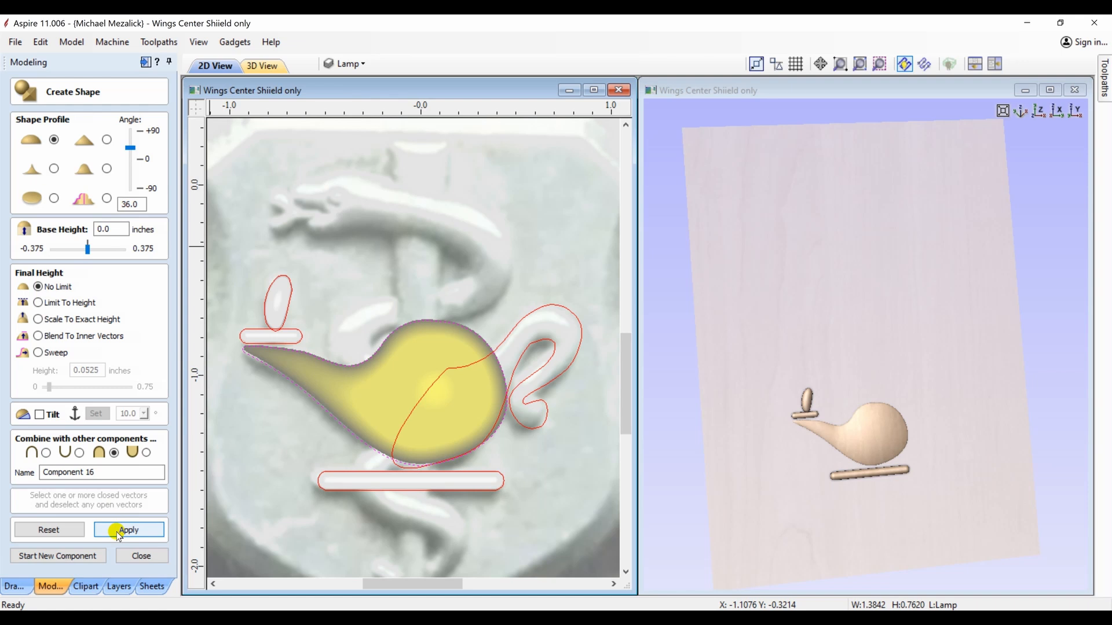
# Step: Create a new round-profile component from the lamp handle outline, set its angle to 55.8 degrees and close Create Shape
pyautogui.click(71, 558)
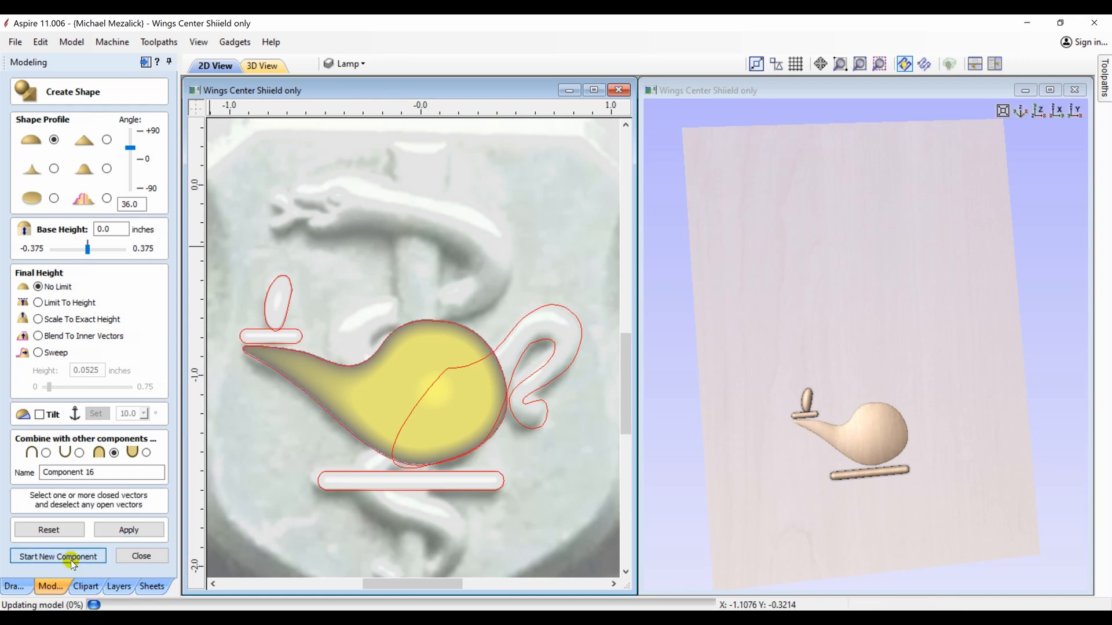
pyautogui.click(463, 367)
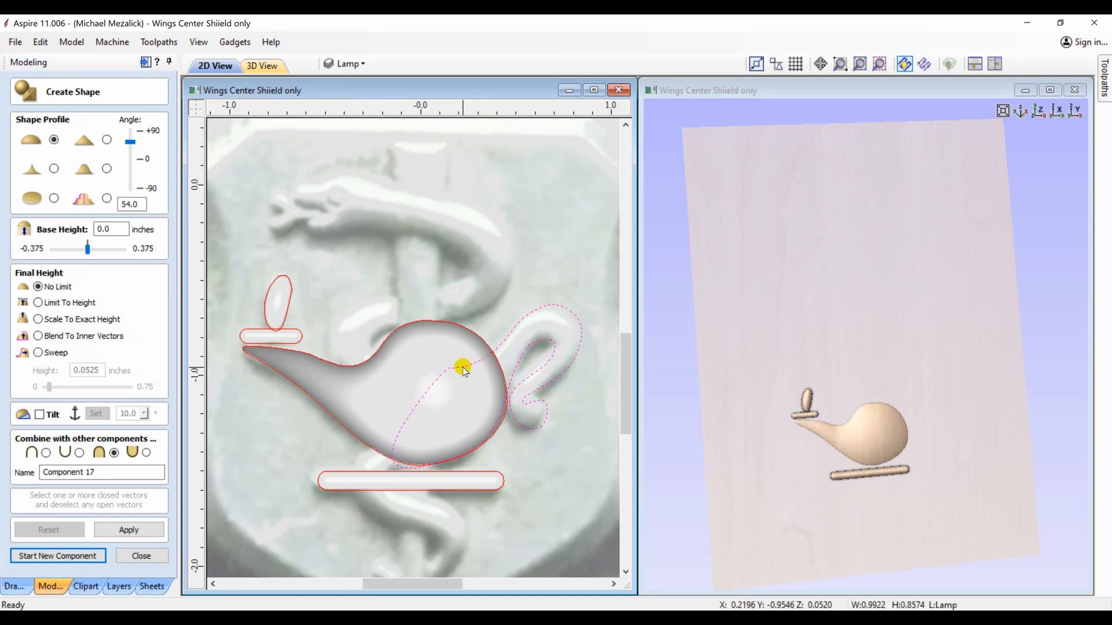
pyautogui.click(130, 532)
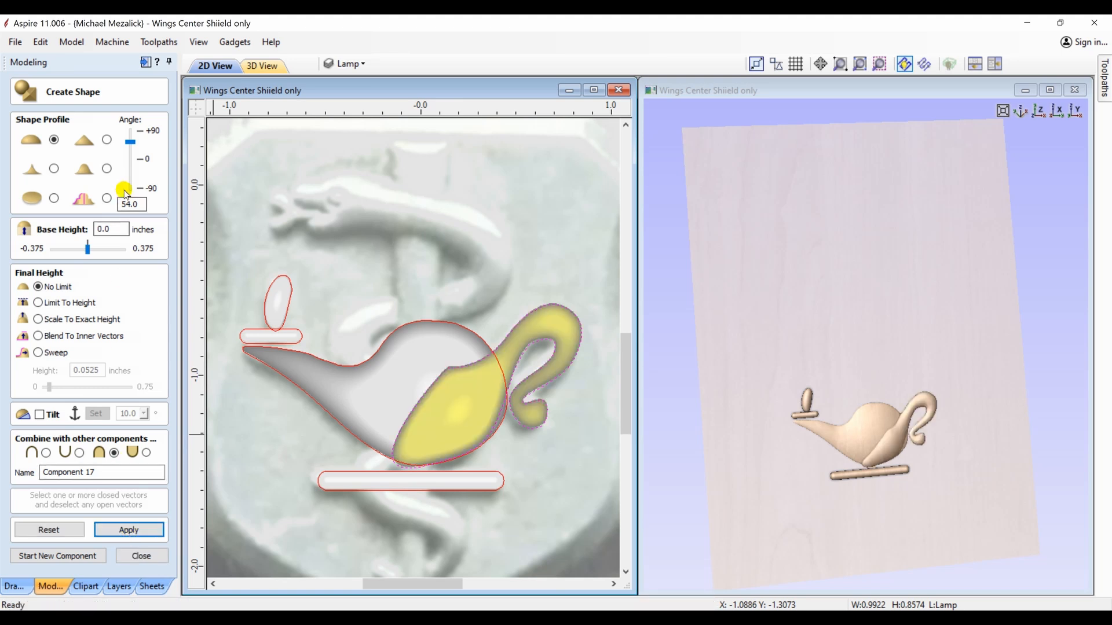
pyautogui.moveTo(129, 142); pyautogui.dragTo(131, 150)
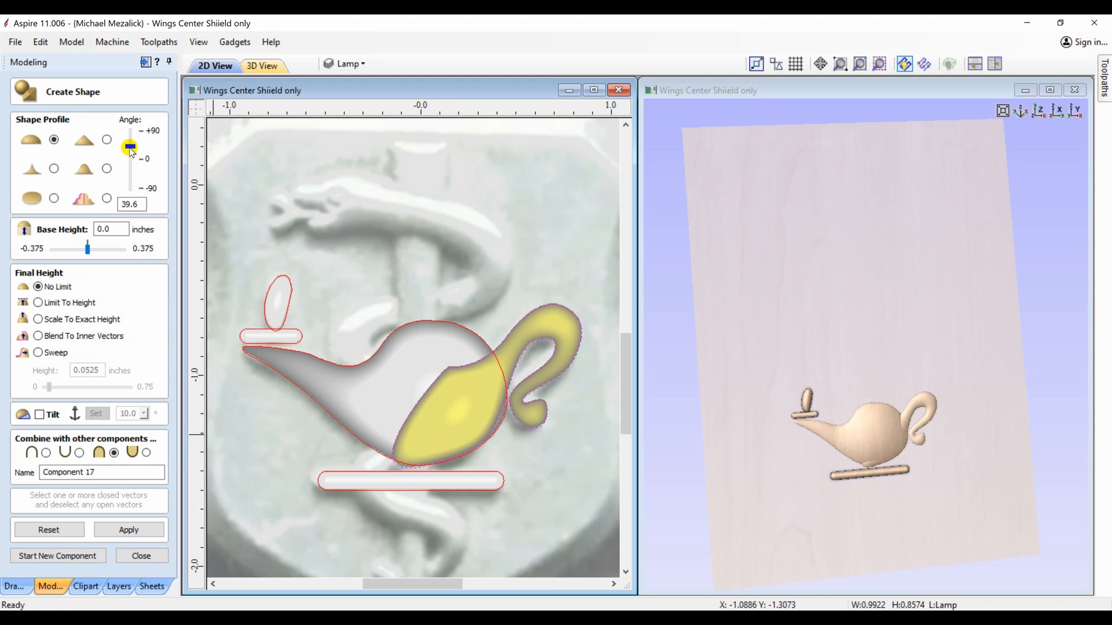
pyautogui.click(130, 143)
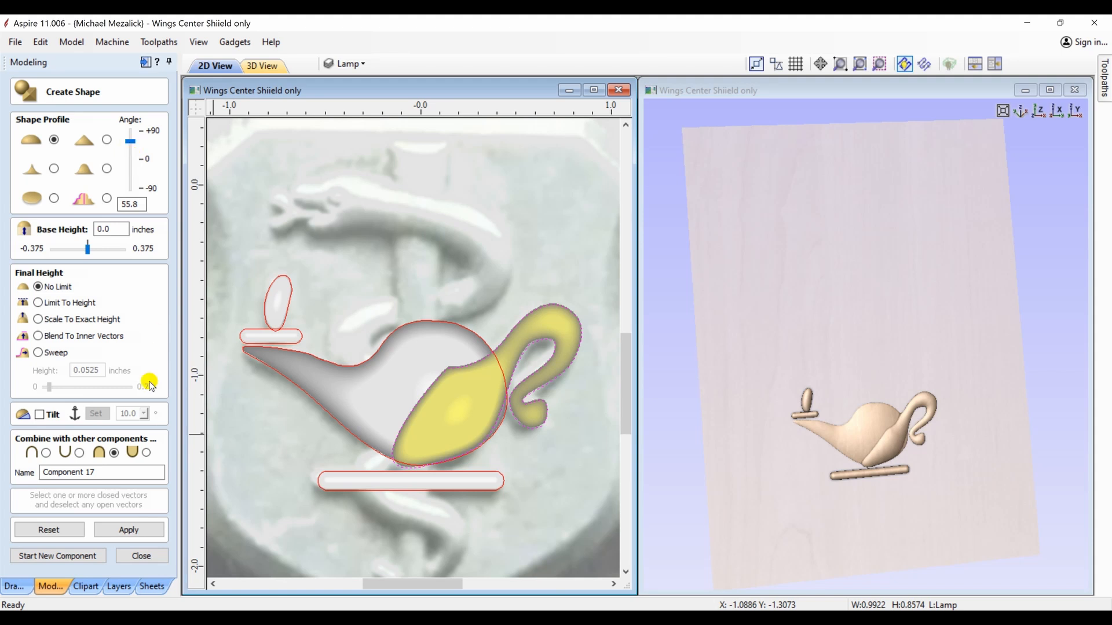
pyautogui.click(137, 530)
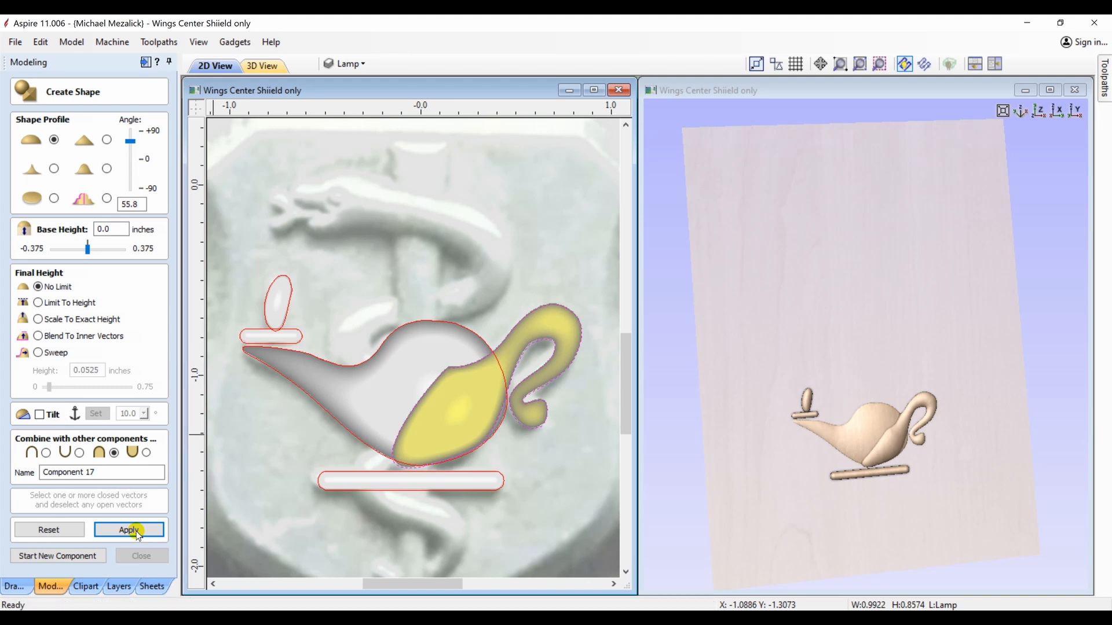
pyautogui.click(138, 558)
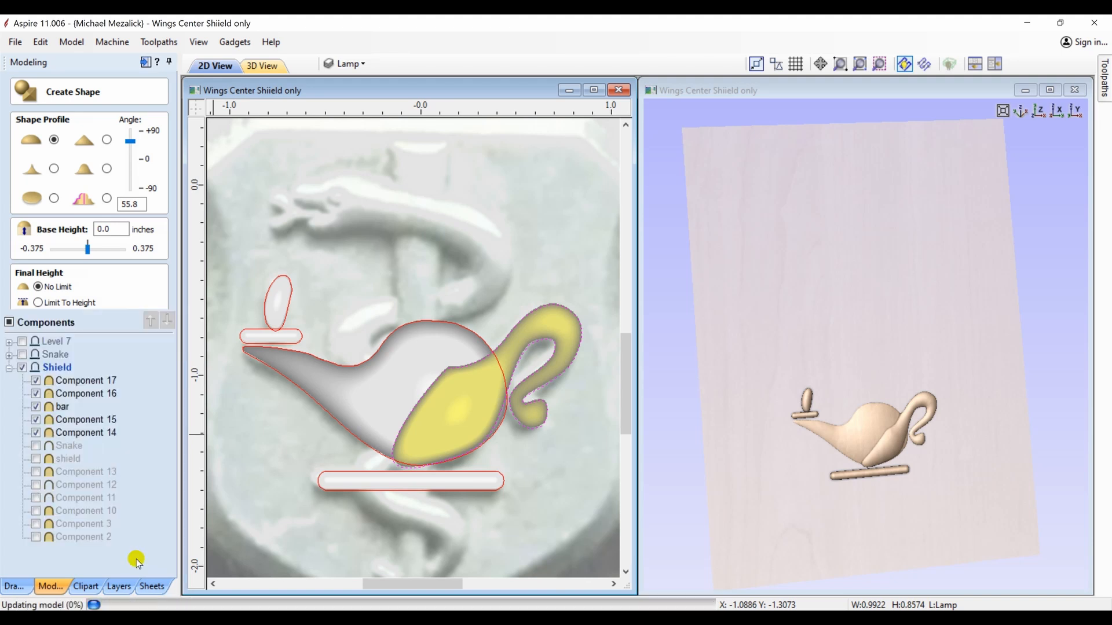
# Step: Fade the lamp handle component 50% from its upper curl toward its lower end on the lamp body, bake it and close its properties
pyautogui.click(94, 382)
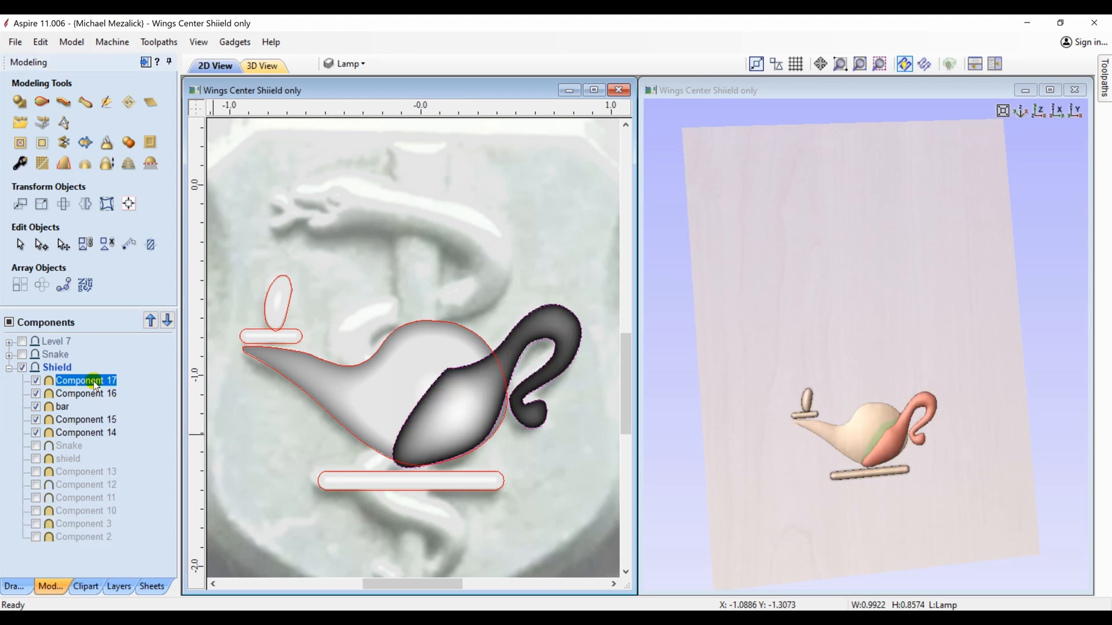
pyautogui.click(21, 164)
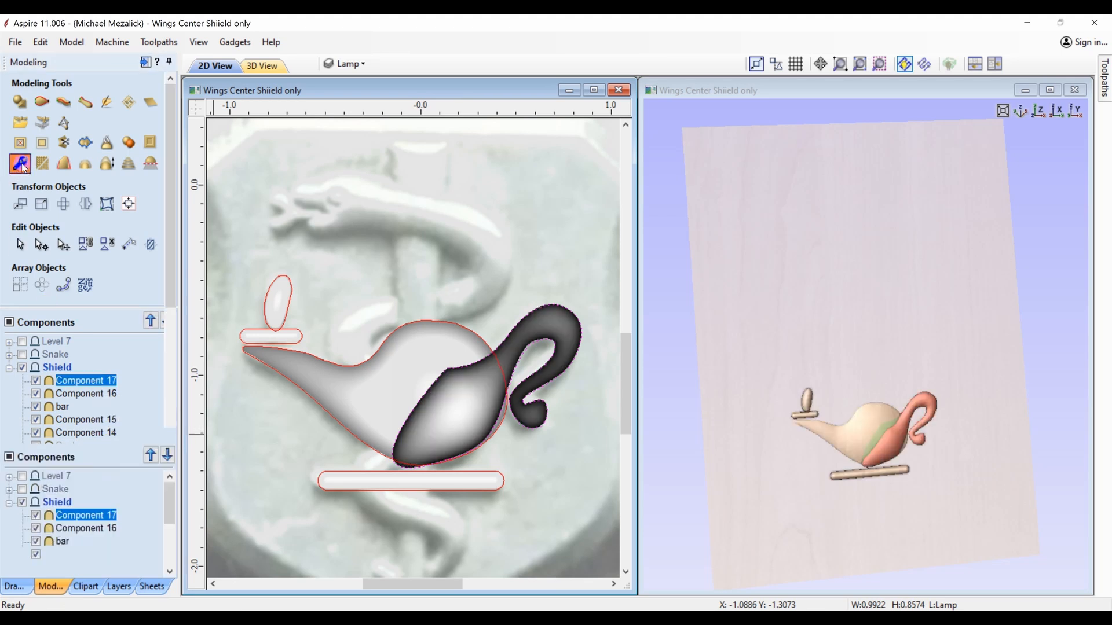
pyautogui.click(41, 291)
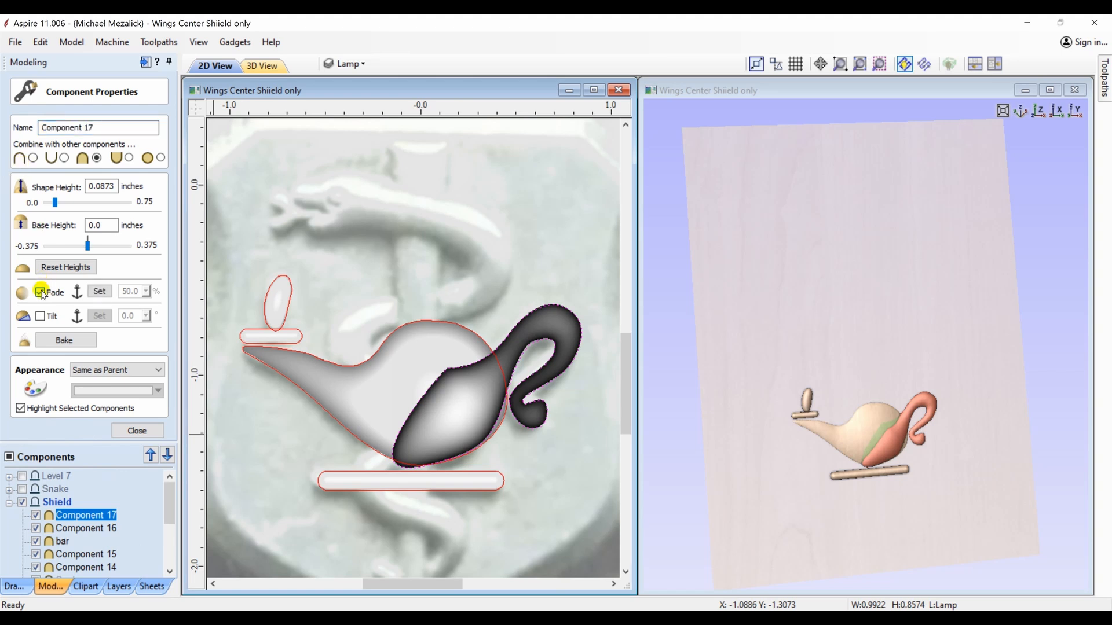
pyautogui.click(99, 290)
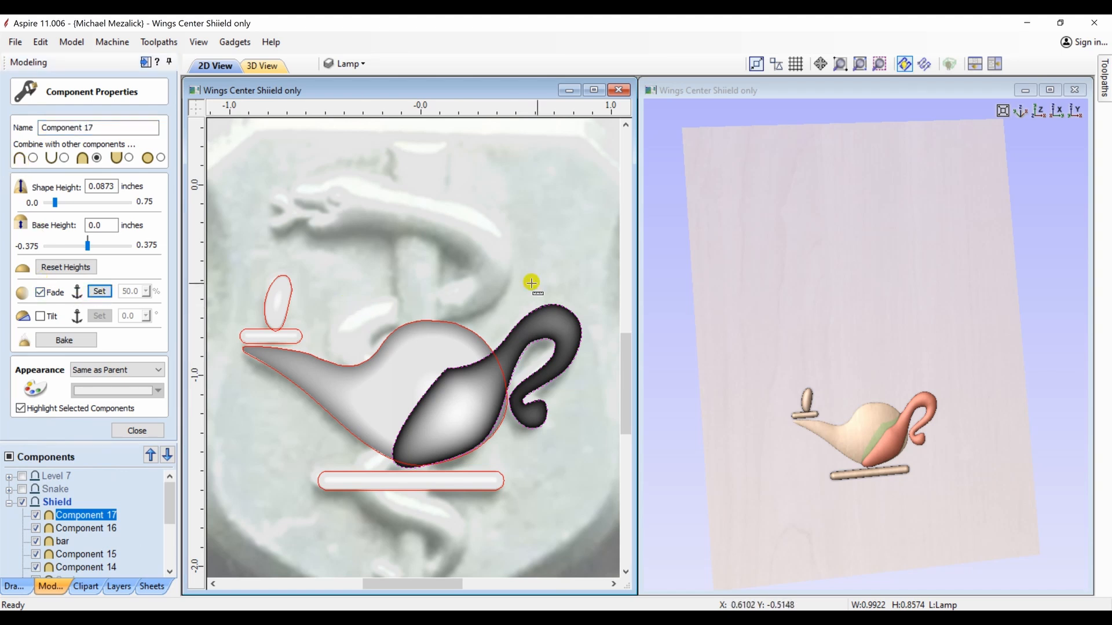
pyautogui.moveTo(597, 308); pyautogui.dragTo(376, 460)
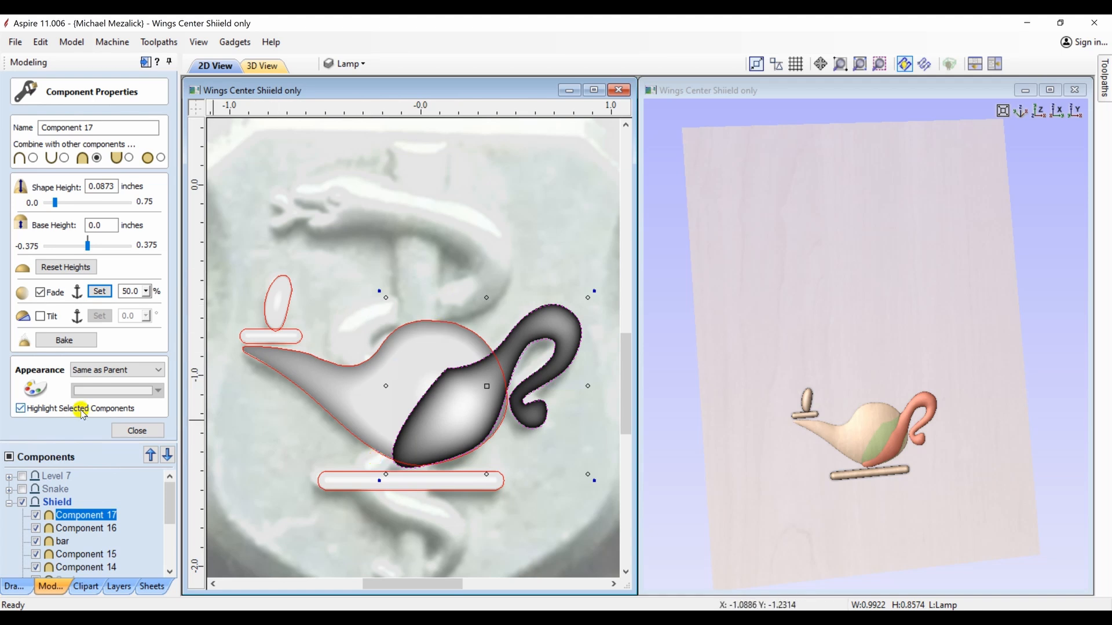
pyautogui.click(21, 409)
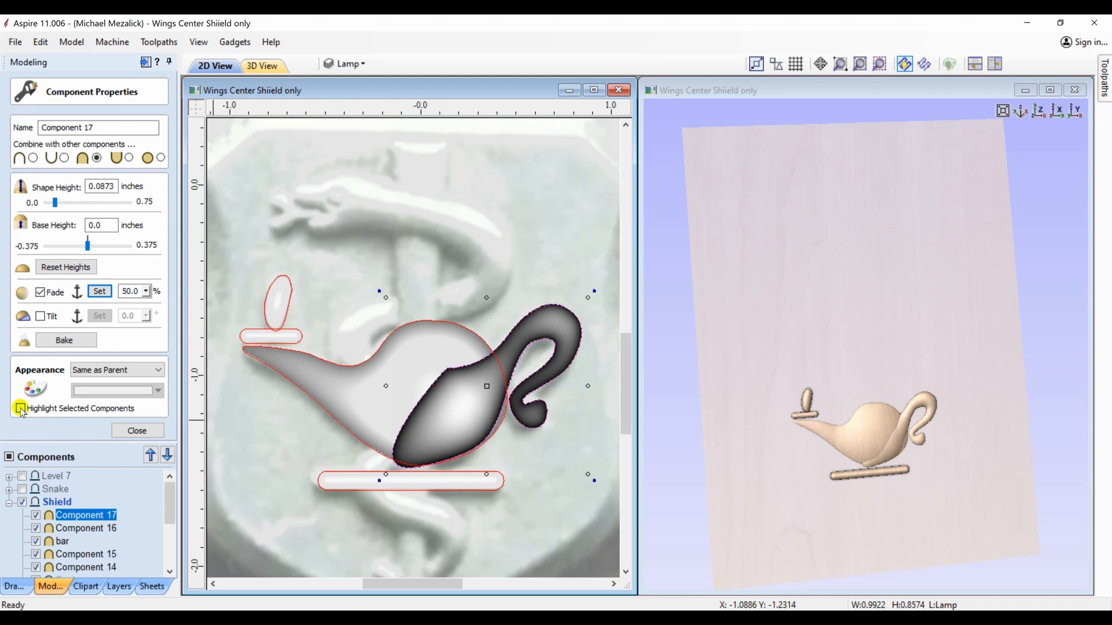
pyautogui.click(84, 341)
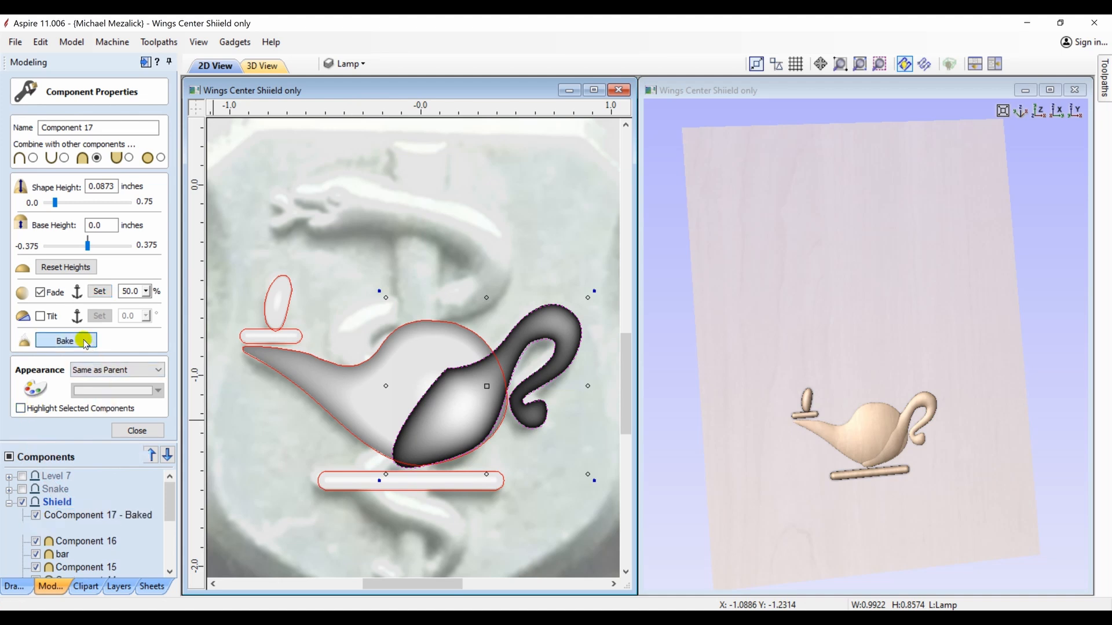
pyautogui.click(126, 428)
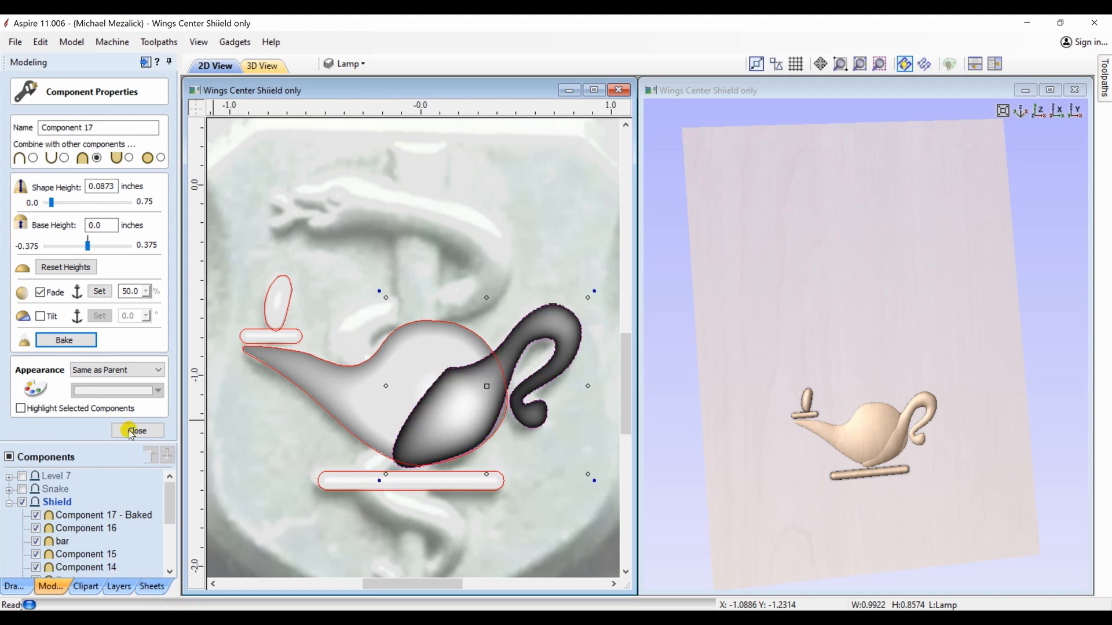
pyautogui.click(132, 431)
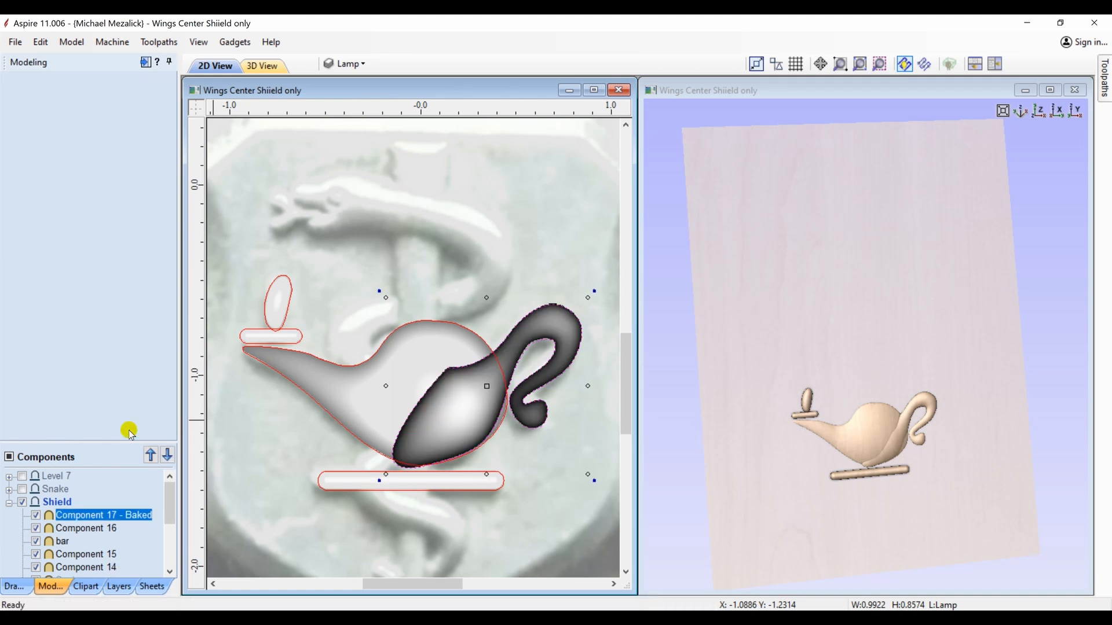
# Step: Open the baked handle and Component 16 together for sculpting, accepting that they are baked into one component
pyautogui.keyDown('ctrl'); pyautogui.click(87, 394); pyautogui.keyUp('ctrl')
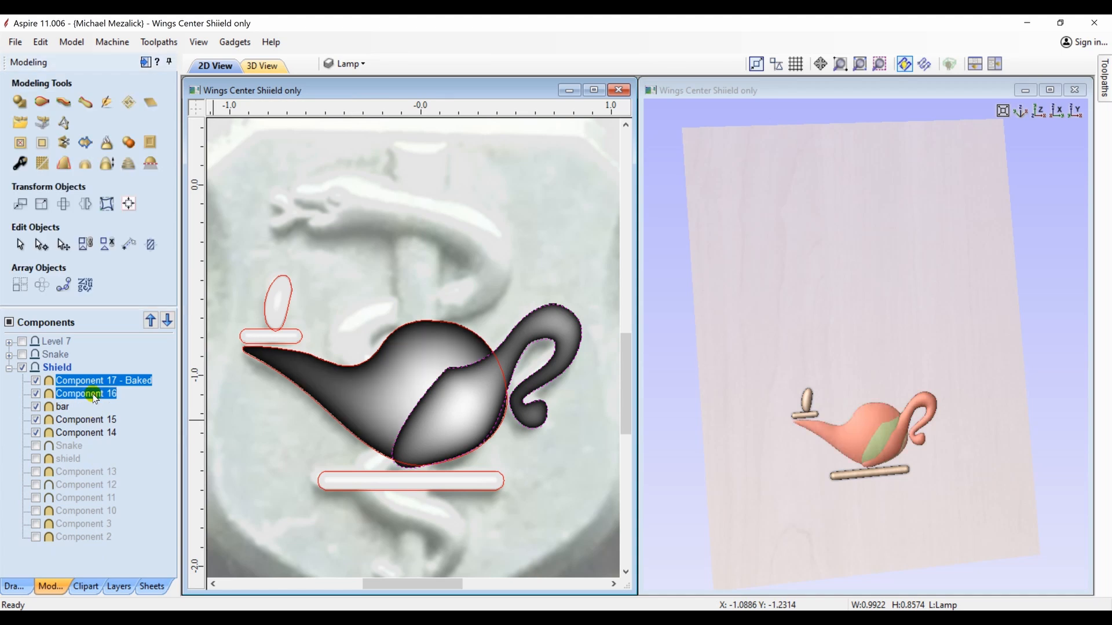
pyautogui.click(106, 104)
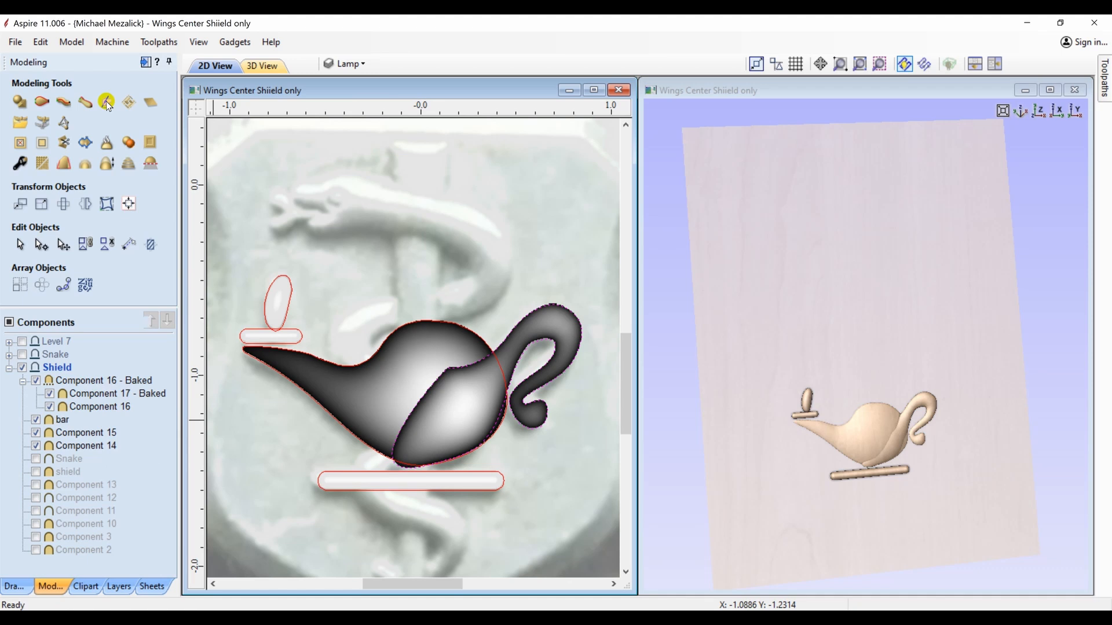
pyautogui.click(107, 102)
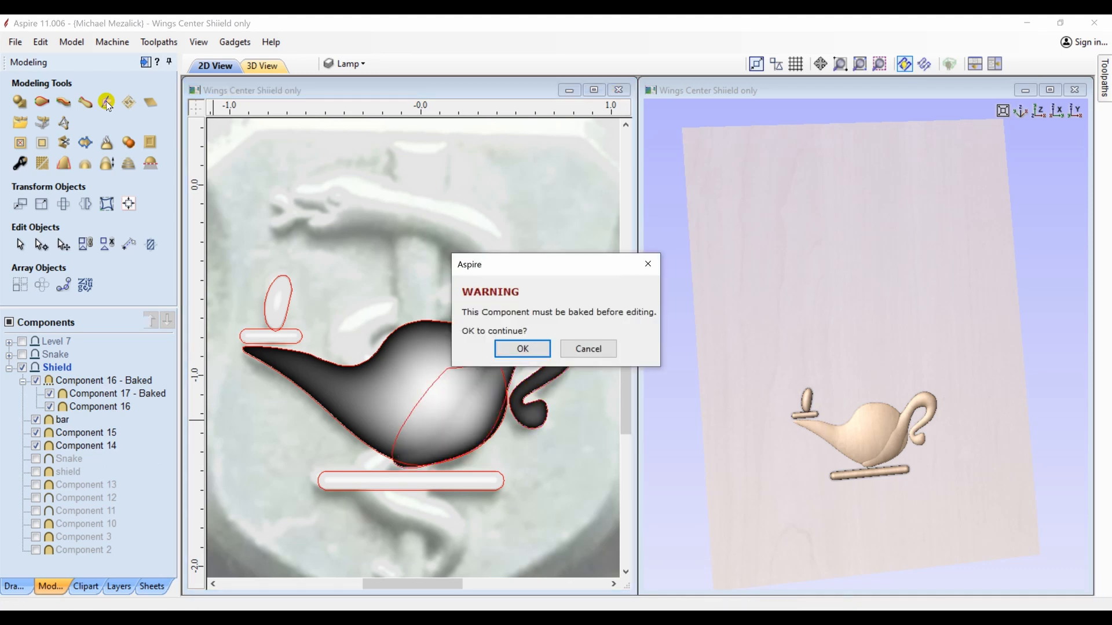
pyautogui.click(518, 350)
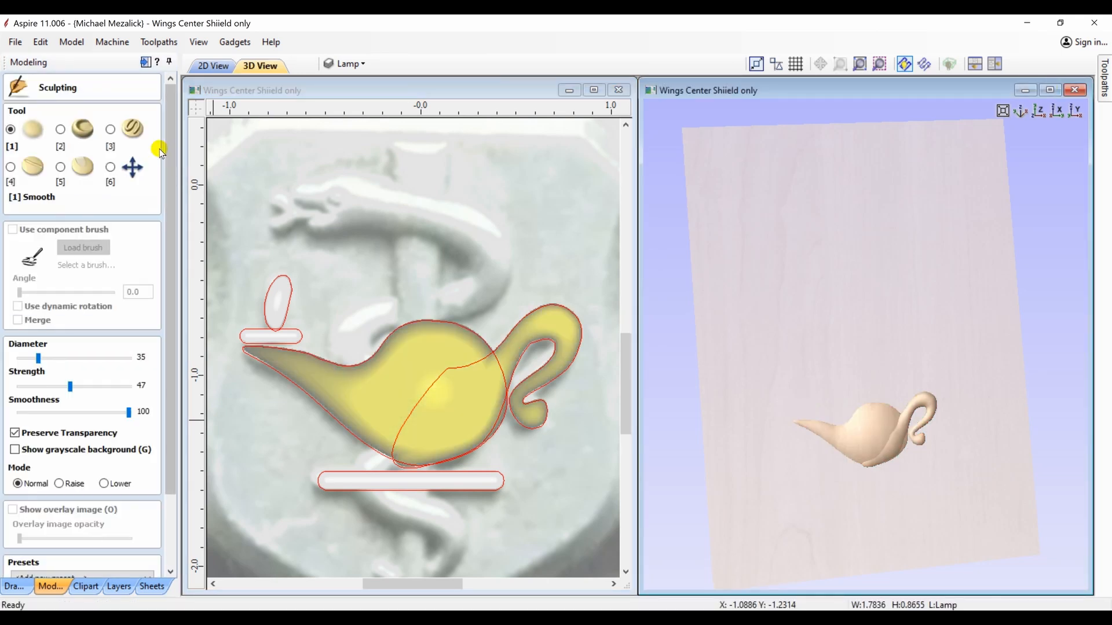
pyautogui.click(132, 168)
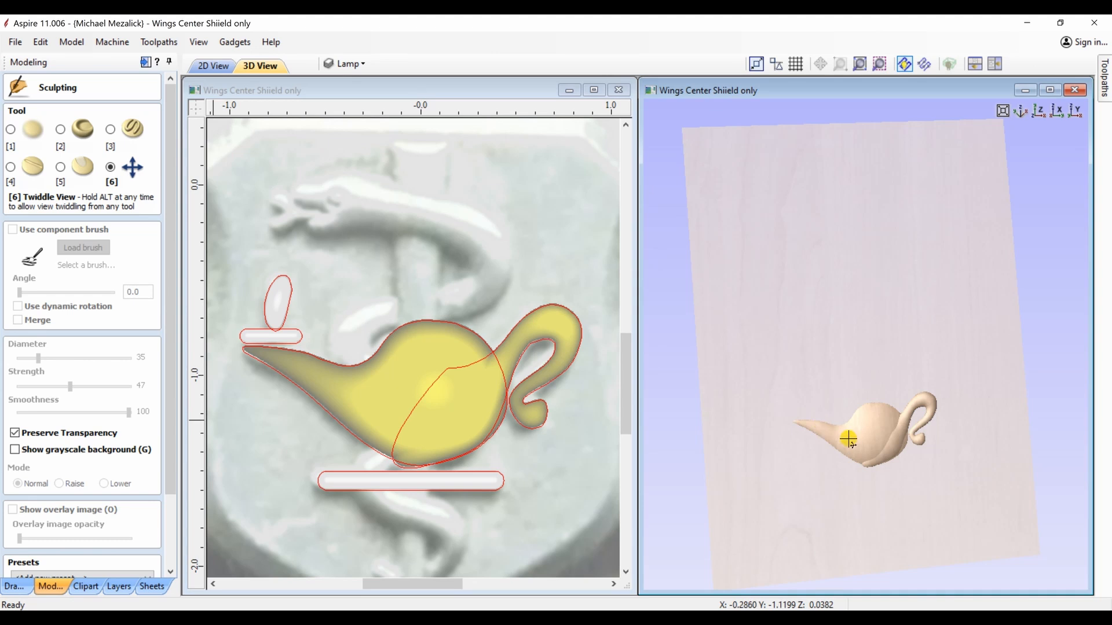
pyautogui.moveTo(847, 440); pyautogui.dragTo(913, 314, button='right')
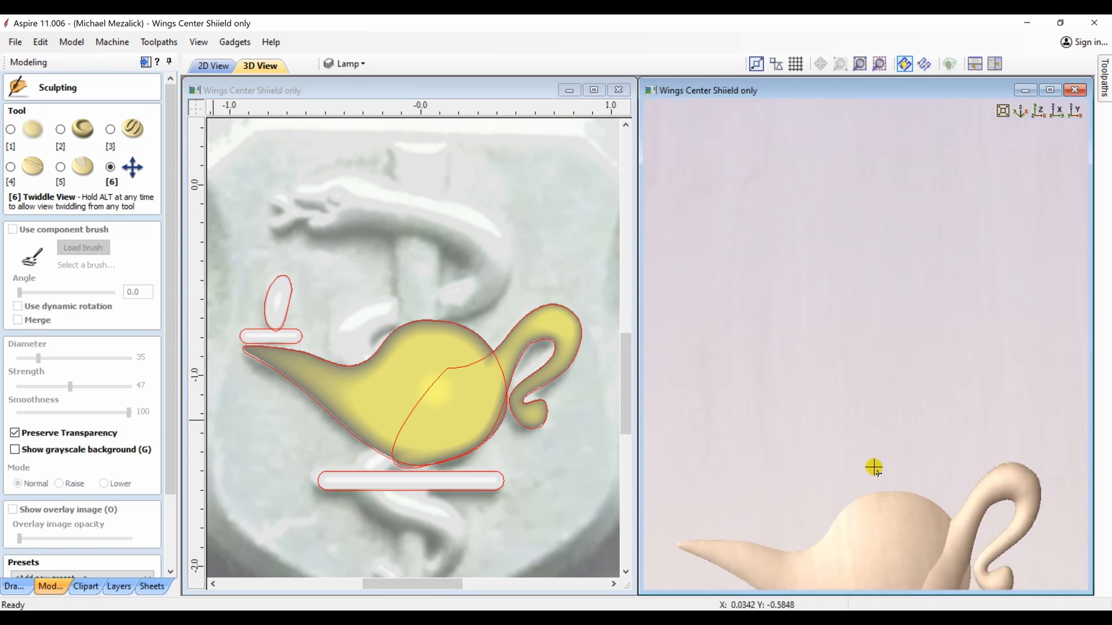
pyautogui.moveTo(874, 467); pyautogui.dragTo(856, 261, button='middle')
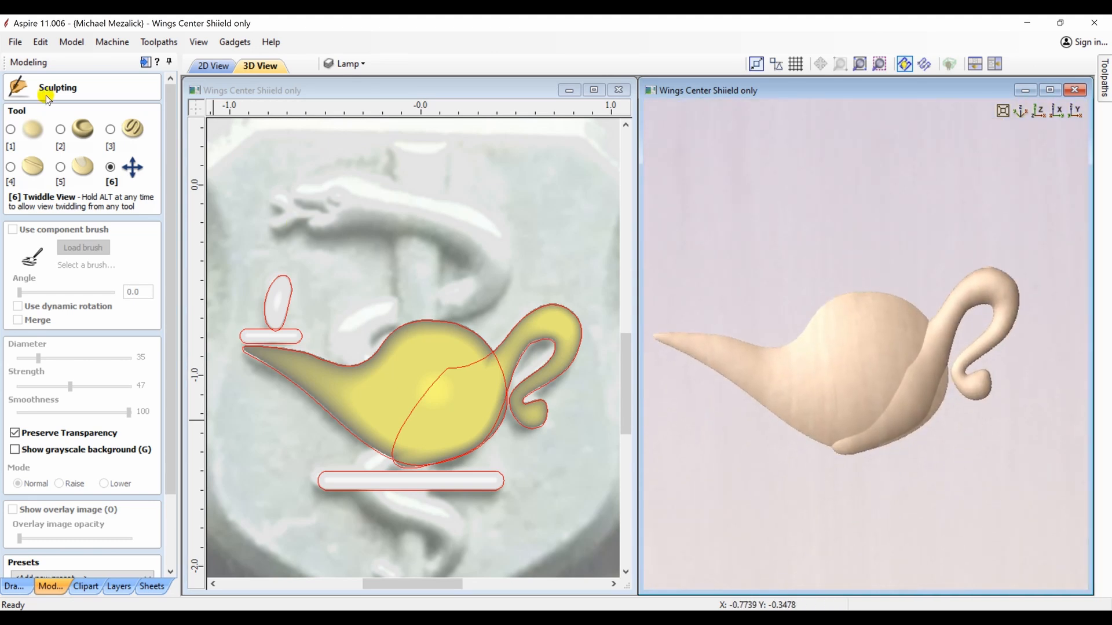
# Step: Smooth the seam between handle and lamp body at strength 63 with brush diameters 53 and 153, and accept the sculpting
pyautogui.click(30, 128)
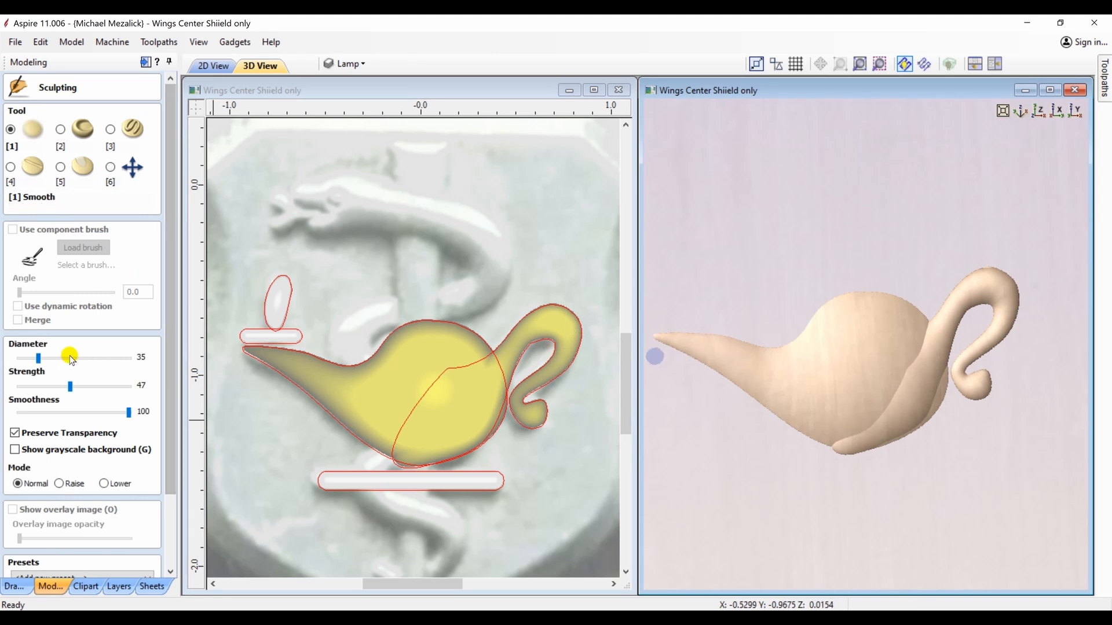
pyautogui.moveTo(38, 358); pyautogui.dragTo(88, 386)
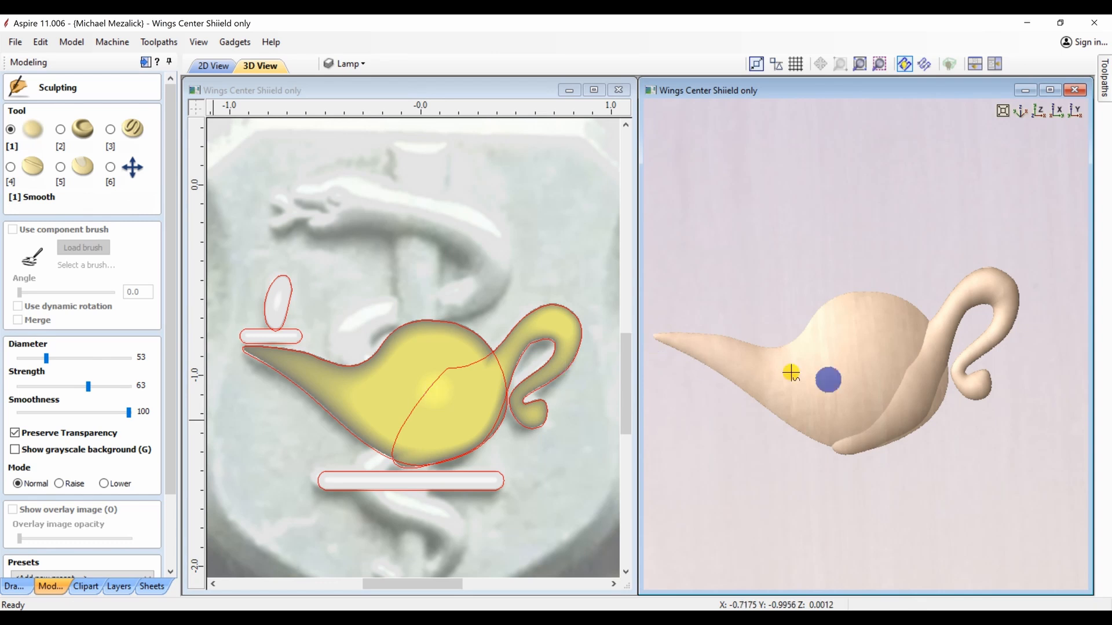
pyautogui.moveTo(908, 360)
pyautogui.mouseDown()
pyautogui.moveTo(922, 355)
pyautogui.moveTo(921, 333)
pyautogui.moveTo(886, 399)
pyautogui.moveTo(924, 397)
pyautogui.moveTo(935, 380)
pyautogui.moveTo(905, 428)
pyautogui.moveTo(875, 419)
pyautogui.moveTo(887, 417)
pyautogui.moveTo(837, 439)
pyautogui.moveTo(854, 449)
pyautogui.moveTo(846, 439)
pyautogui.moveTo(883, 406)
pyautogui.moveTo(898, 408)
pyautogui.moveTo(909, 365)
pyautogui.moveTo(893, 385)
pyautogui.moveTo(911, 374)
pyautogui.moveTo(909, 398)
pyautogui.moveTo(848, 438)
pyautogui.moveTo(894, 400)
pyautogui.moveTo(854, 394)
pyautogui.moveTo(898, 368)
pyautogui.moveTo(864, 422)
pyautogui.moveTo(851, 418)
pyautogui.mouseUp()
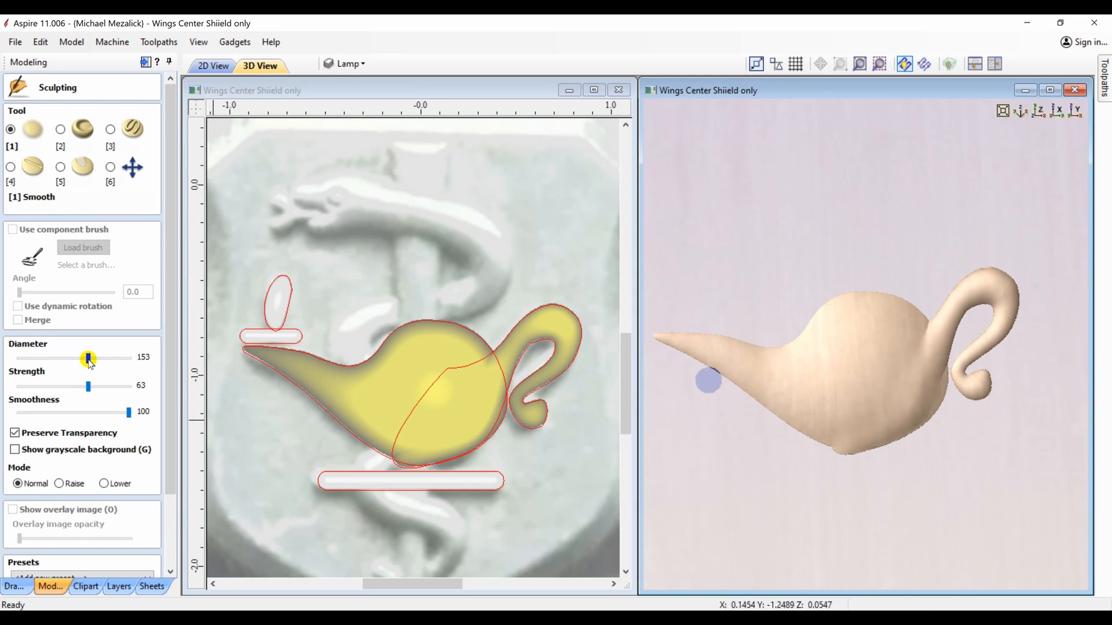
pyautogui.moveTo(874, 377)
pyautogui.mouseDown()
pyautogui.moveTo(886, 390)
pyautogui.moveTo(914, 384)
pyautogui.moveTo(844, 437)
pyautogui.moveTo(862, 429)
pyautogui.moveTo(869, 381)
pyautogui.moveTo(875, 399)
pyautogui.moveTo(851, 408)
pyautogui.mouseUp()
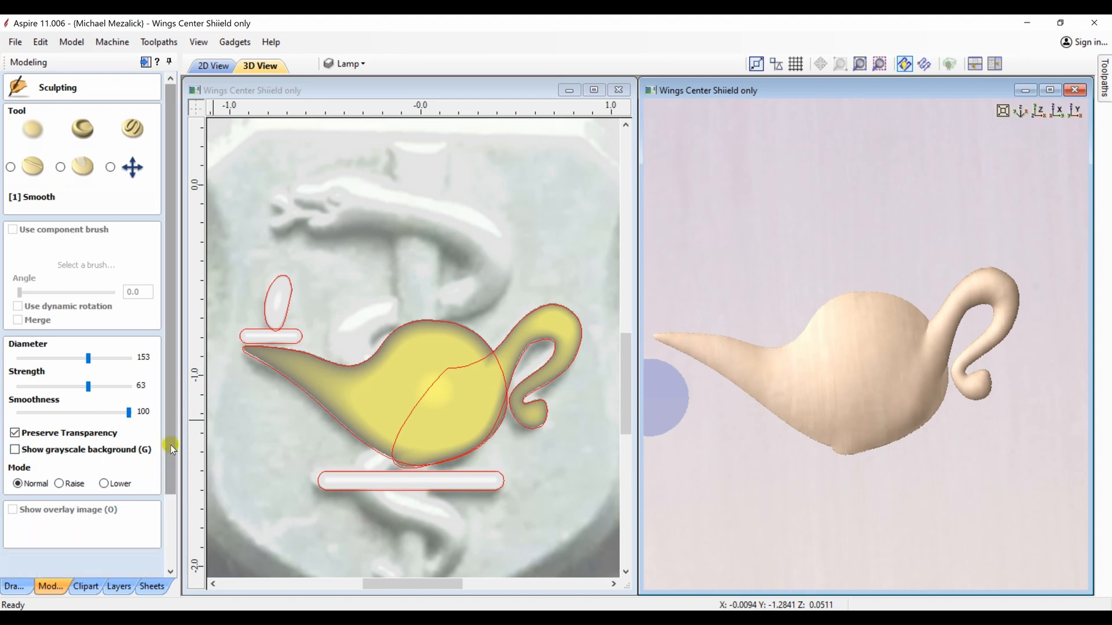
pyautogui.moveTo(171, 445); pyautogui.dragTo(165, 533)
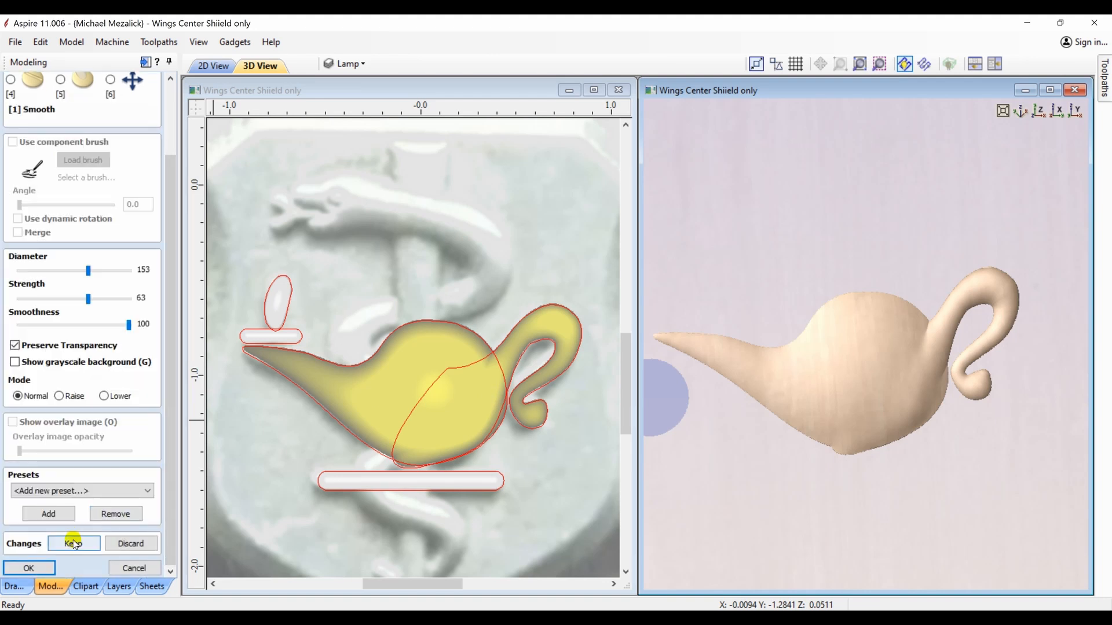
pyautogui.click(32, 569)
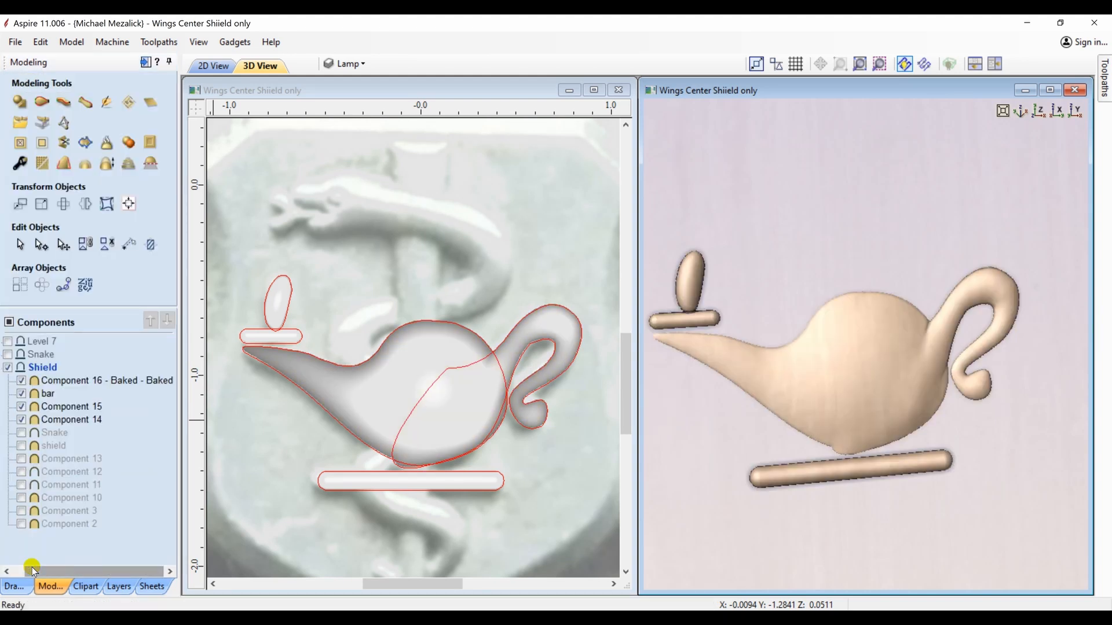
# Step: Group the sculpted lamp body, bar, Component 15 and Component 14 into one lamp component
pyautogui.click(1040, 112)
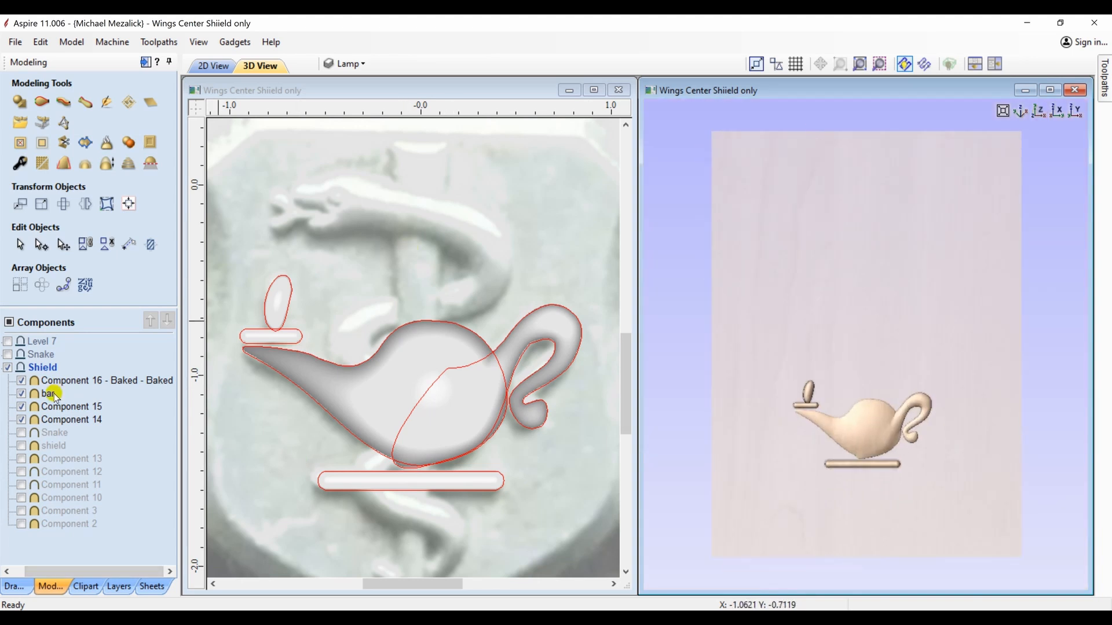
pyautogui.click(20, 449)
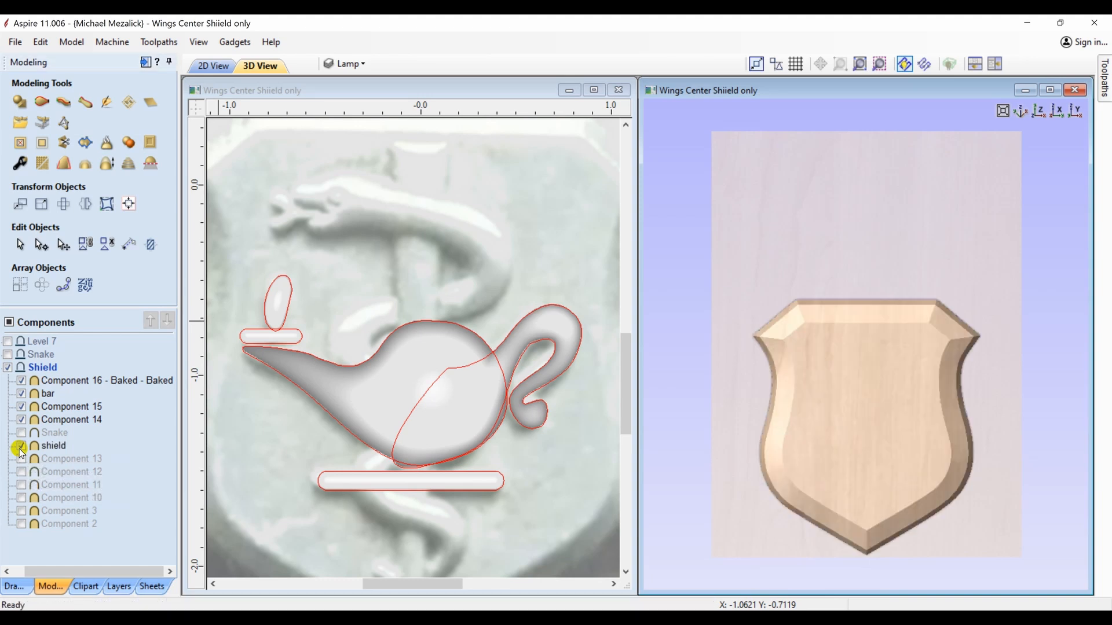
pyautogui.click(20, 449)
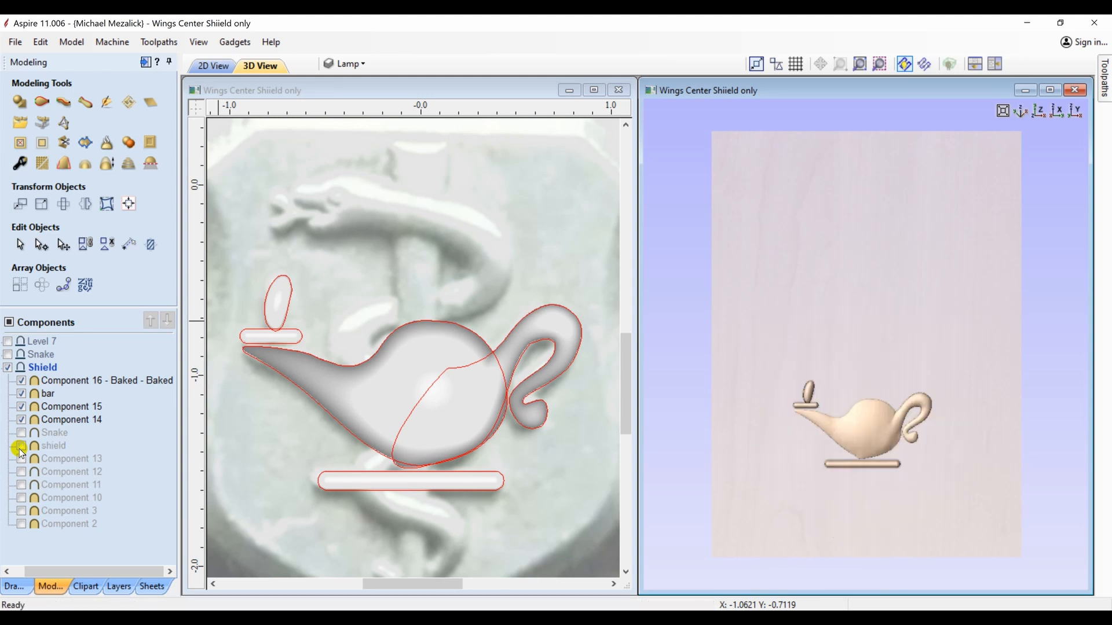
pyautogui.click(61, 420)
pyautogui.keyDown('shift'); pyautogui.click(65, 381); pyautogui.keyUp('shift')
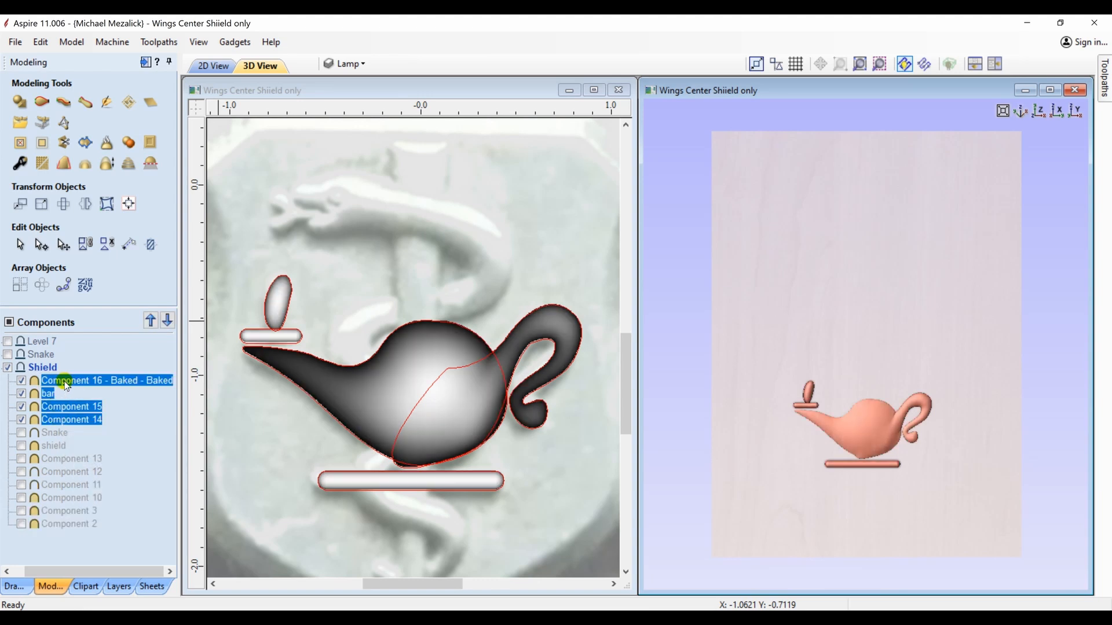
pyautogui.rightClick(65, 385)
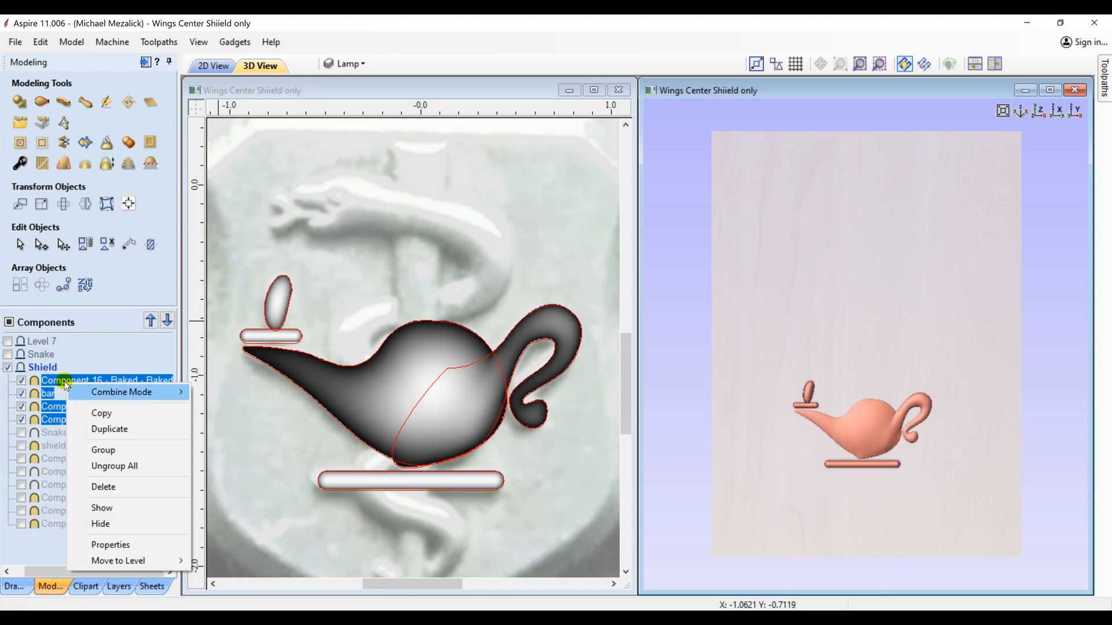
pyautogui.click(104, 450)
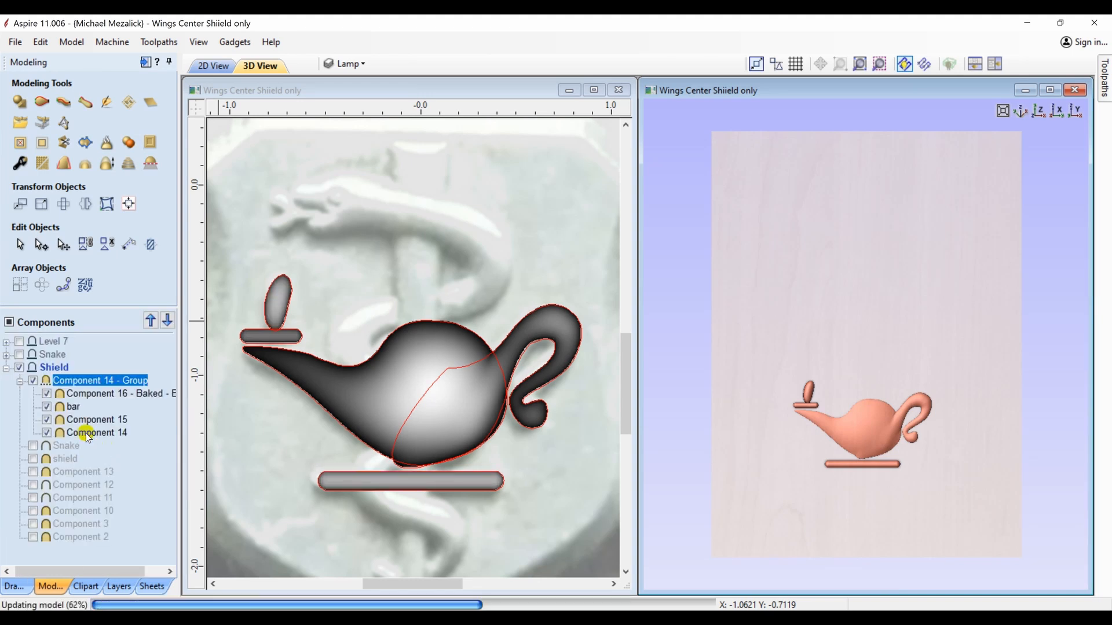
# Step: Show the shield and Snake components, and set the lamp group's base height to 0.1725 inches
pyautogui.rightClick(79, 382)
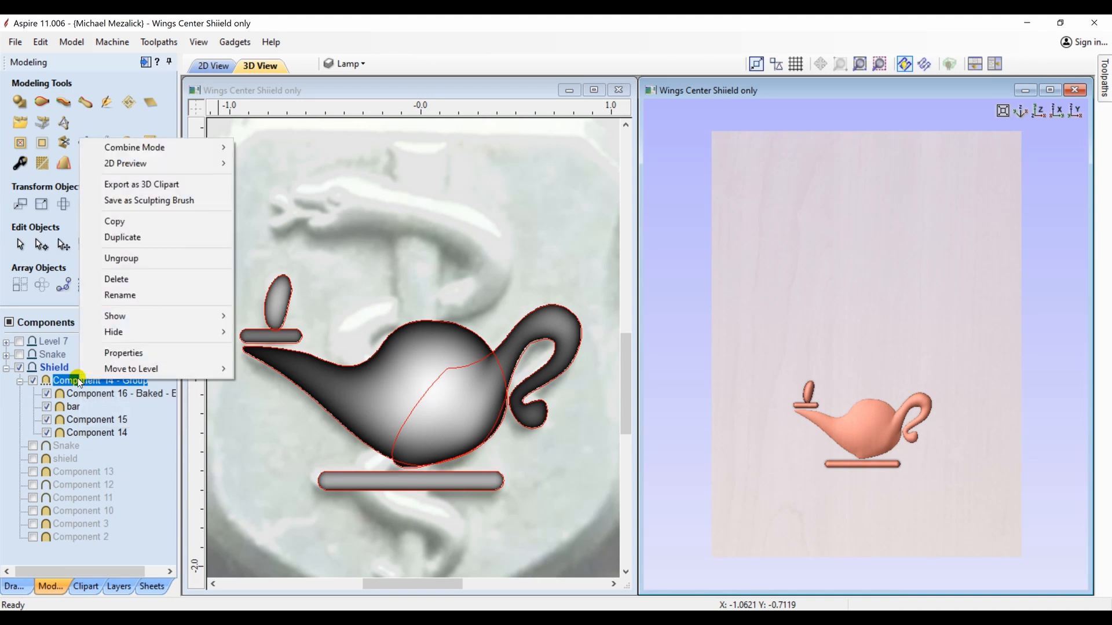
pyautogui.click(32, 458)
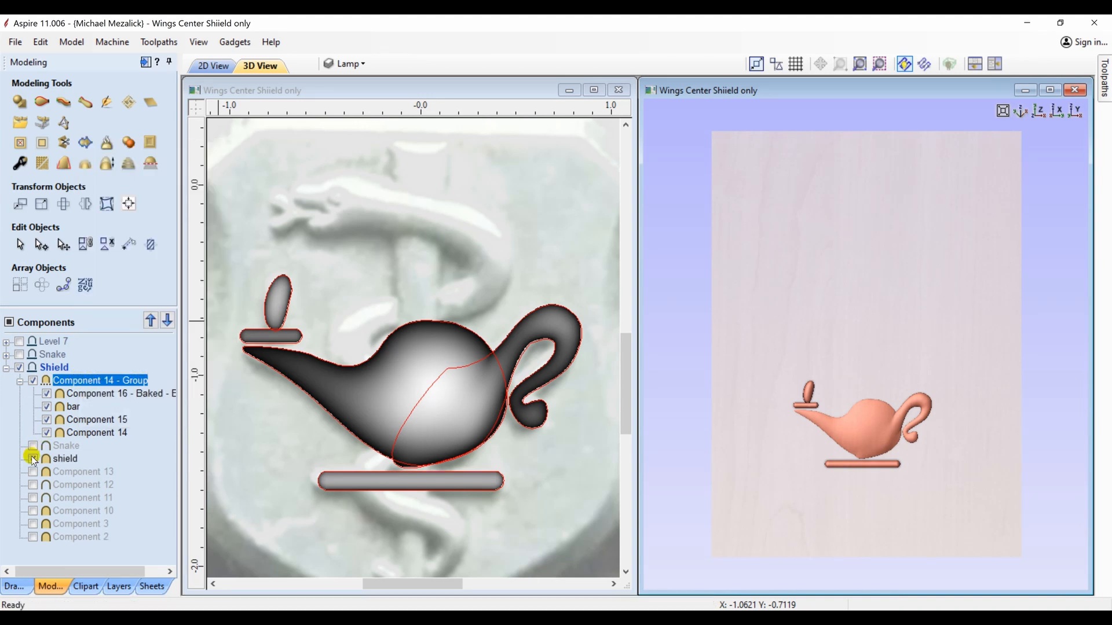
pyautogui.click(21, 165)
pyautogui.click(89, 246)
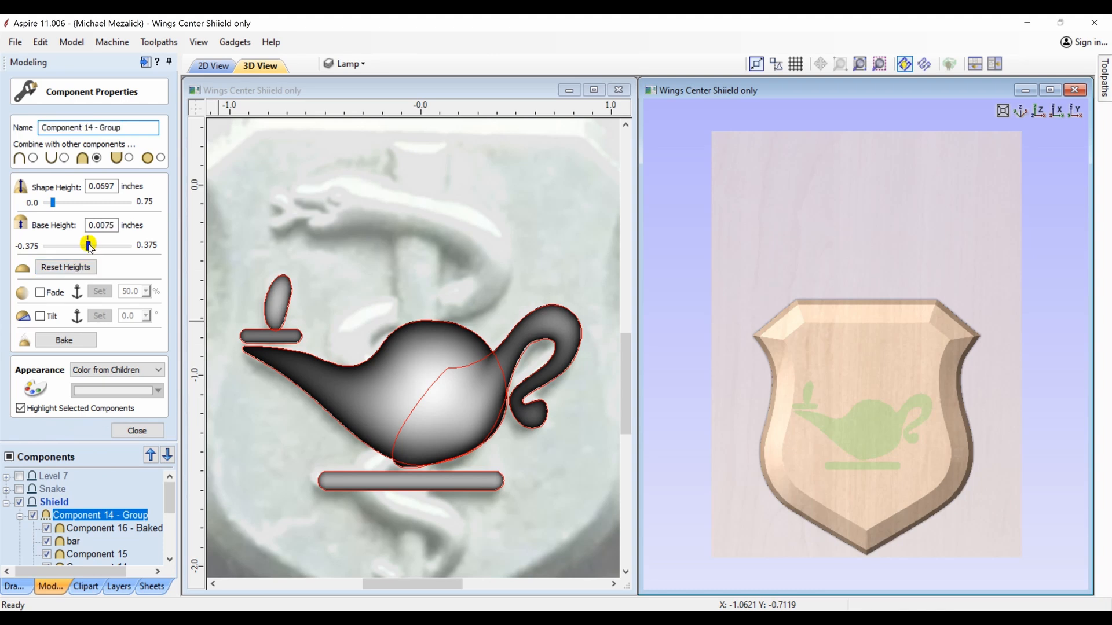
pyautogui.moveTo(90, 247); pyautogui.dragTo(122, 247)
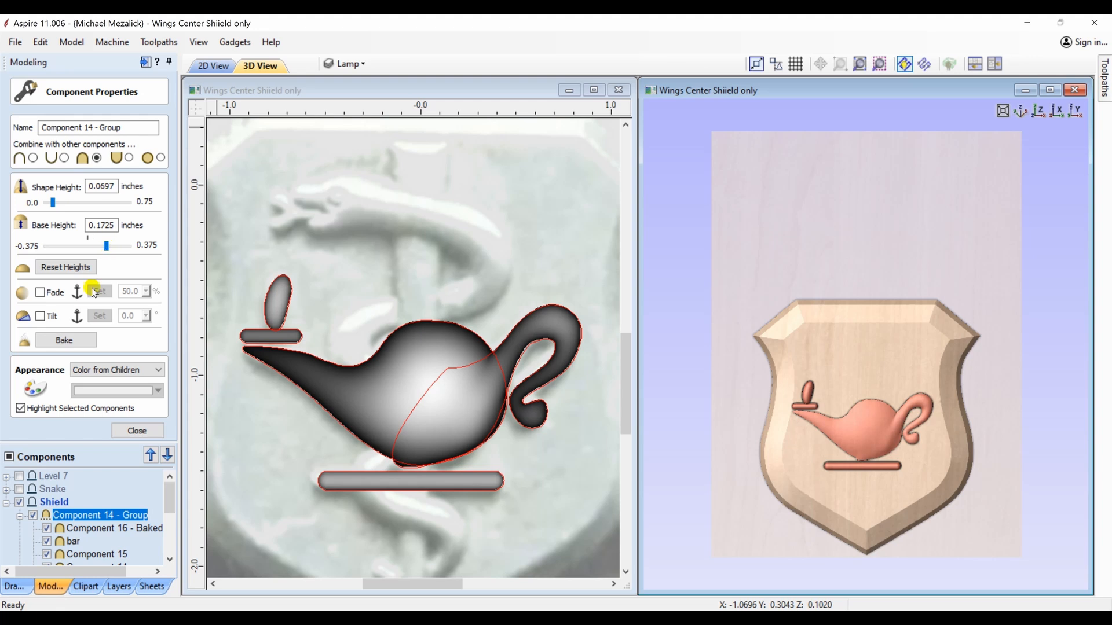
pyautogui.click(126, 428)
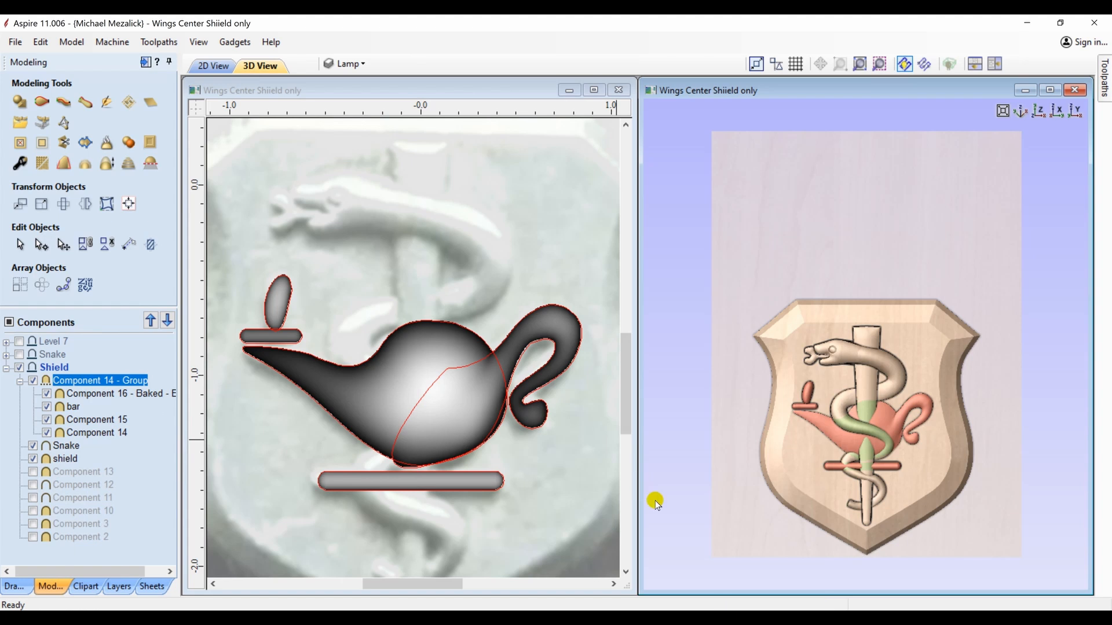
# Step: Raise the Snake component's base height to 0.0225 inches so it stands above the lamp, and clear the component selection
pyautogui.moveTo(723, 531); pyautogui.dragTo(764, 491)
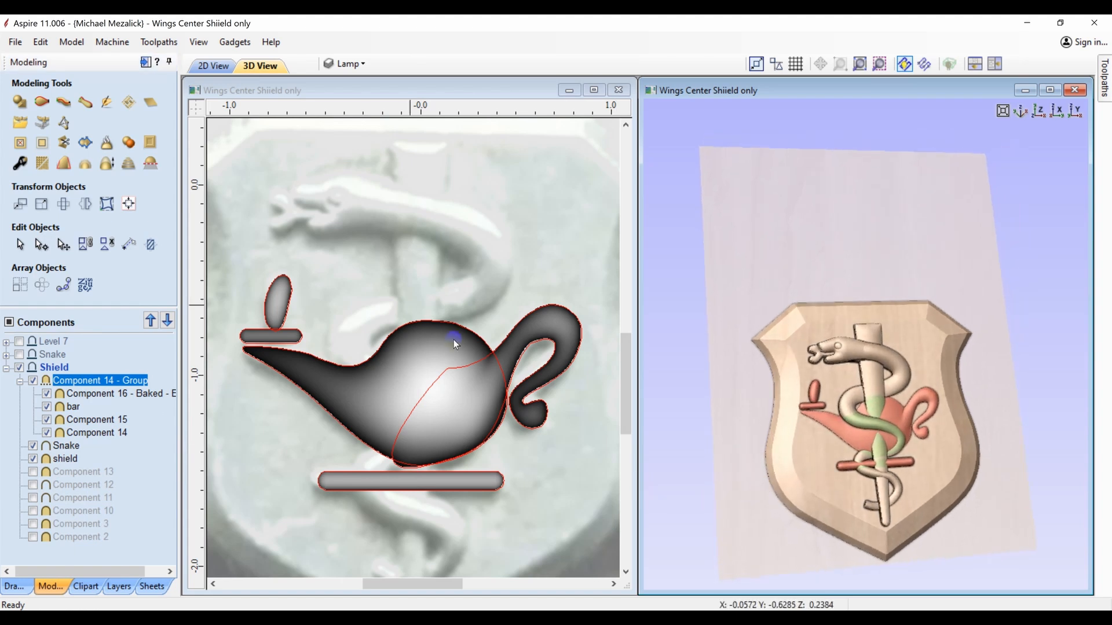
pyautogui.click(56, 447)
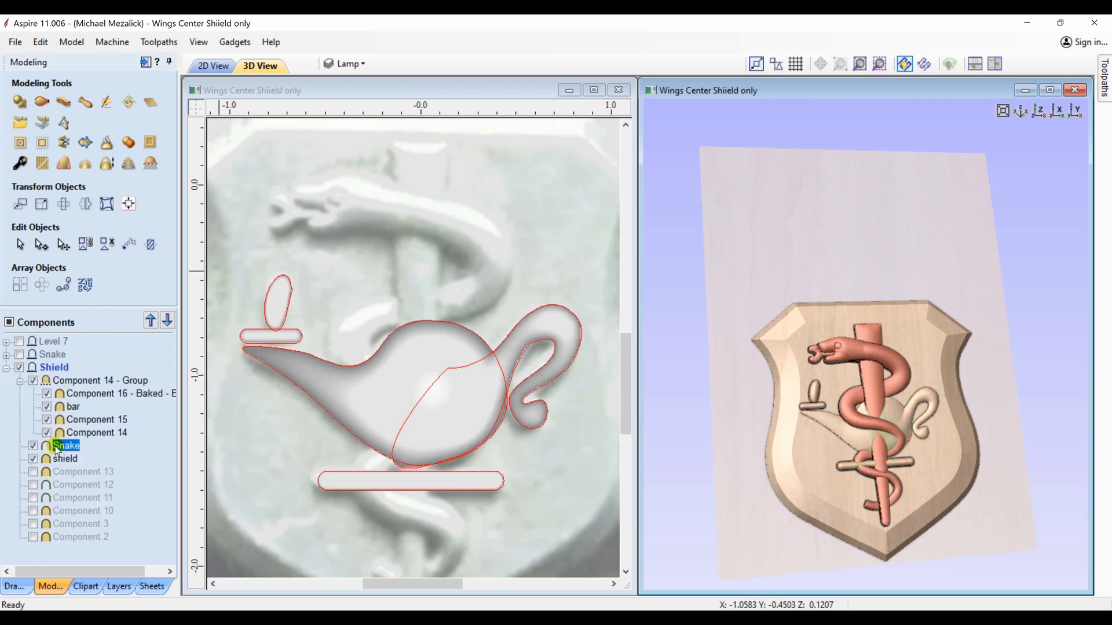
pyautogui.click(20, 164)
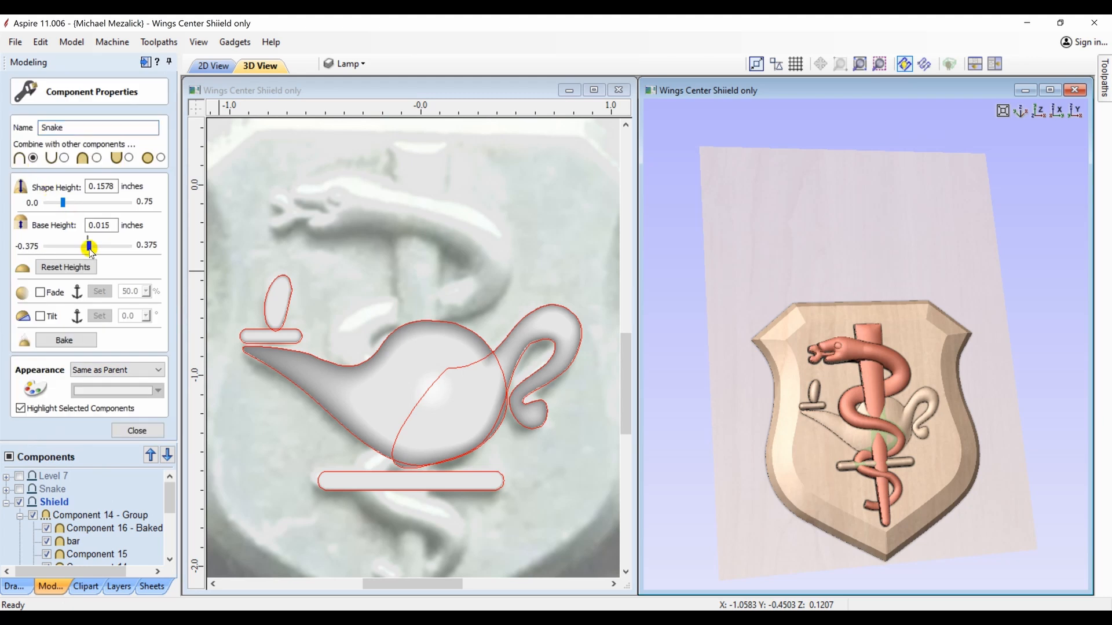
pyautogui.click(90, 249)
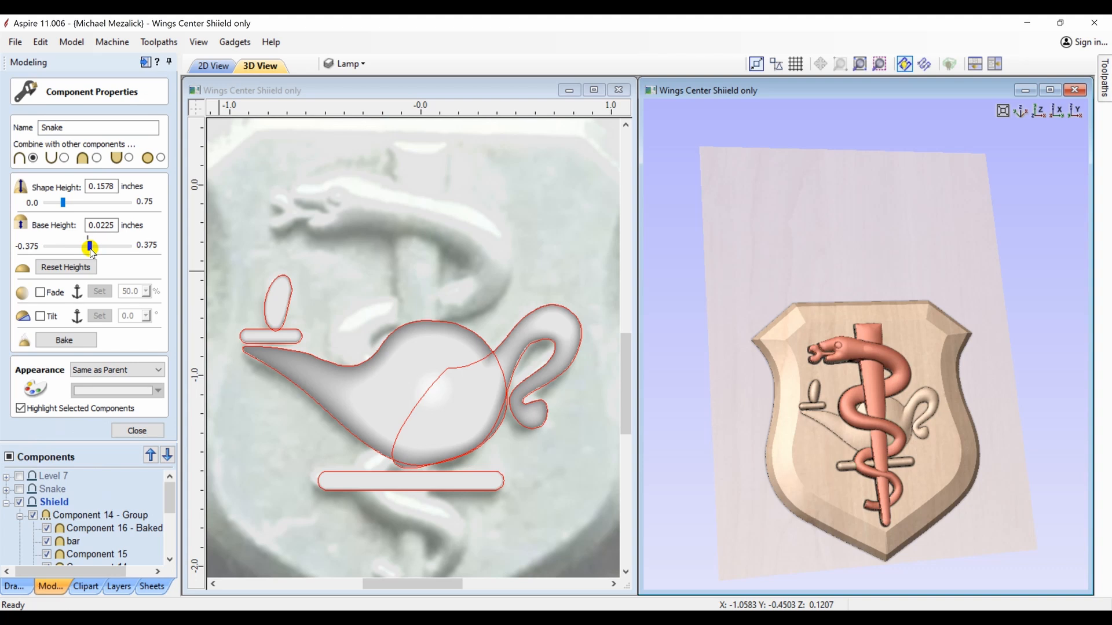
pyautogui.click(89, 249)
pyautogui.click(139, 434)
pyautogui.click(140, 518)
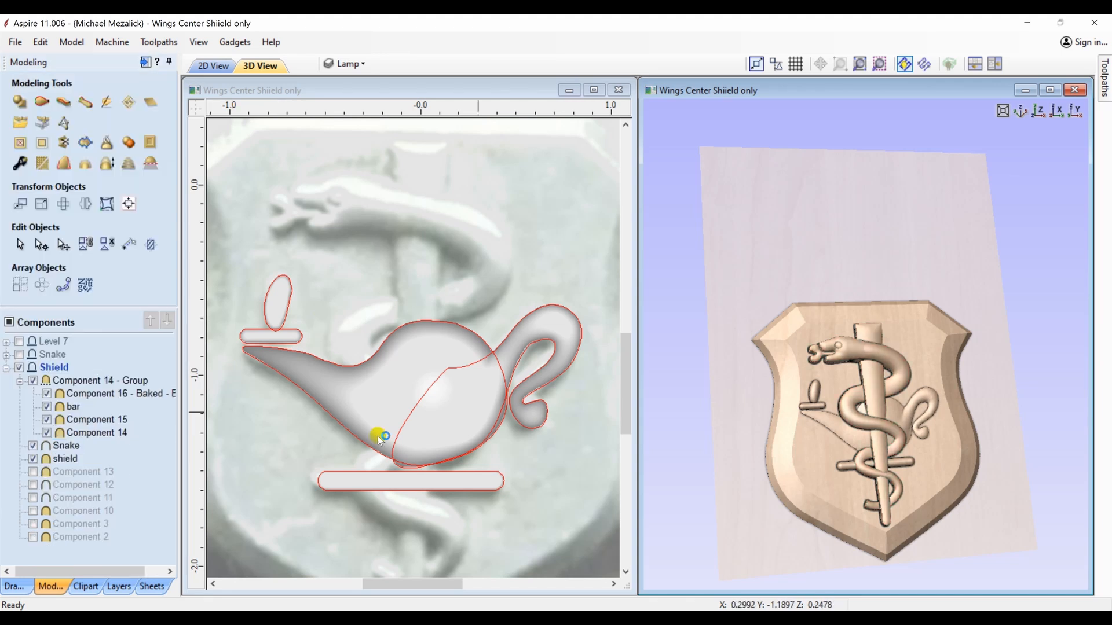
# Step: Examine the combined shield, snake and lamp model up close from directly above
pyautogui.moveTo(834, 414); pyautogui.dragTo(801, 453)
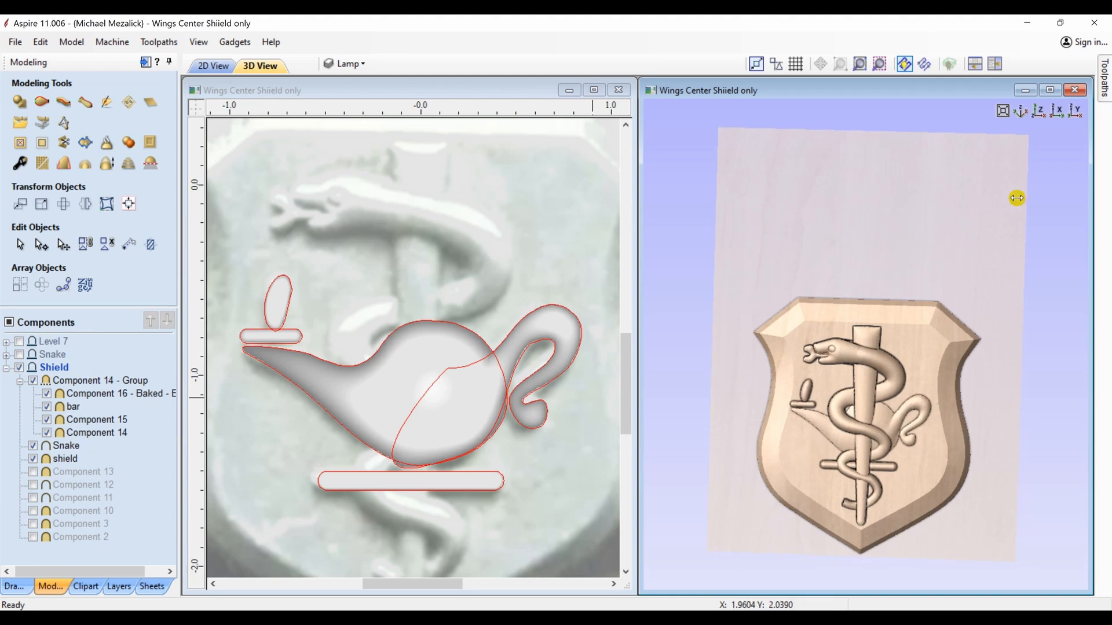
pyautogui.click(1037, 110)
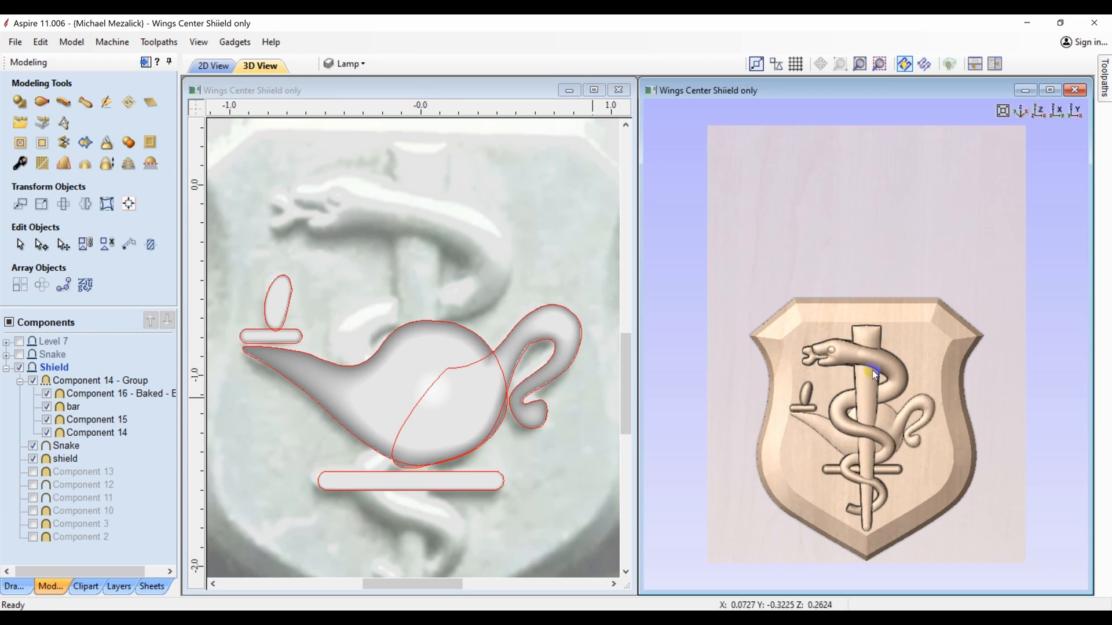
pyautogui.scroll(4, 875, 376)
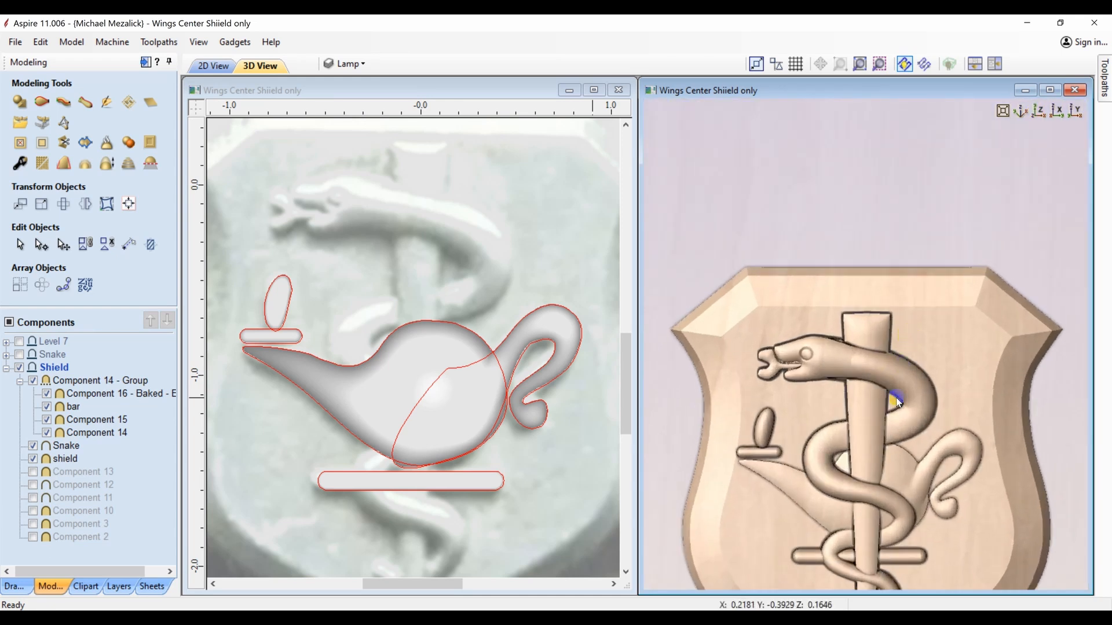
pyautogui.moveTo(896, 401); pyautogui.dragTo(898, 267)
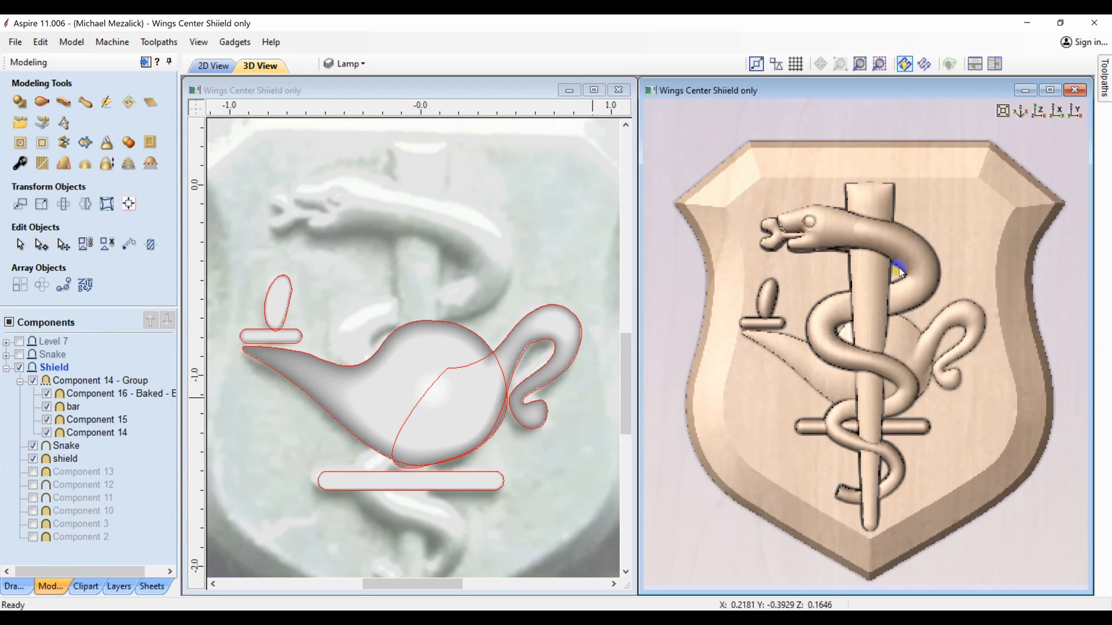